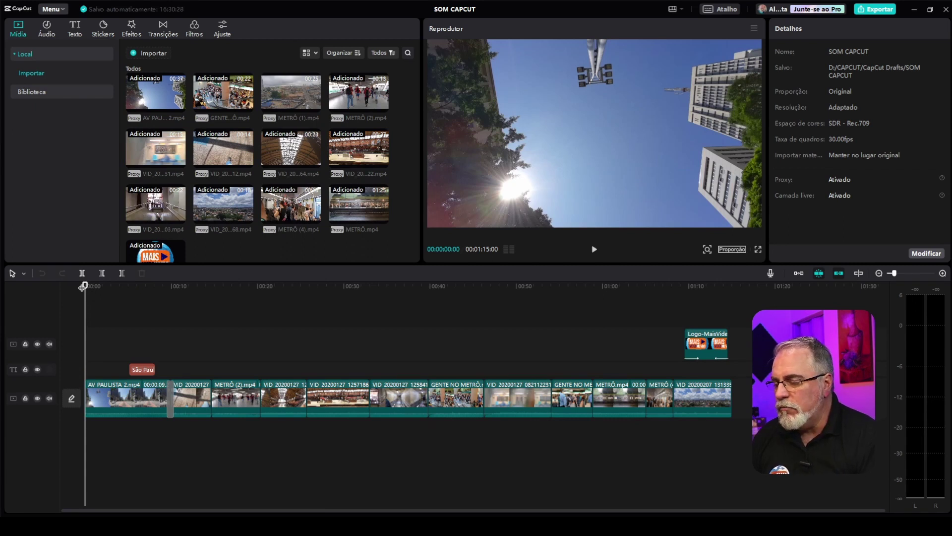
Play sections of the first five clips on the timeline to check their original audio levels
{"action": "key", "text": "space"}
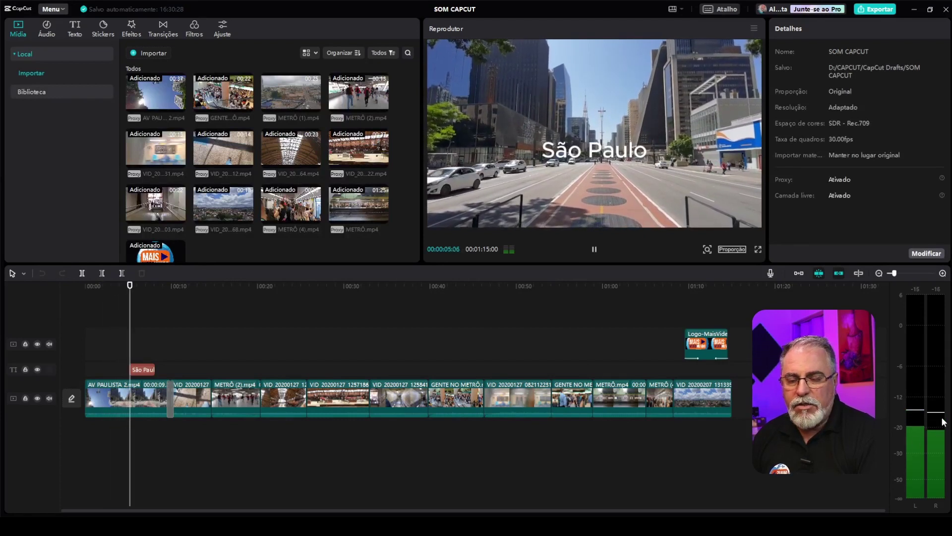
{"action": "key", "text": "space"}
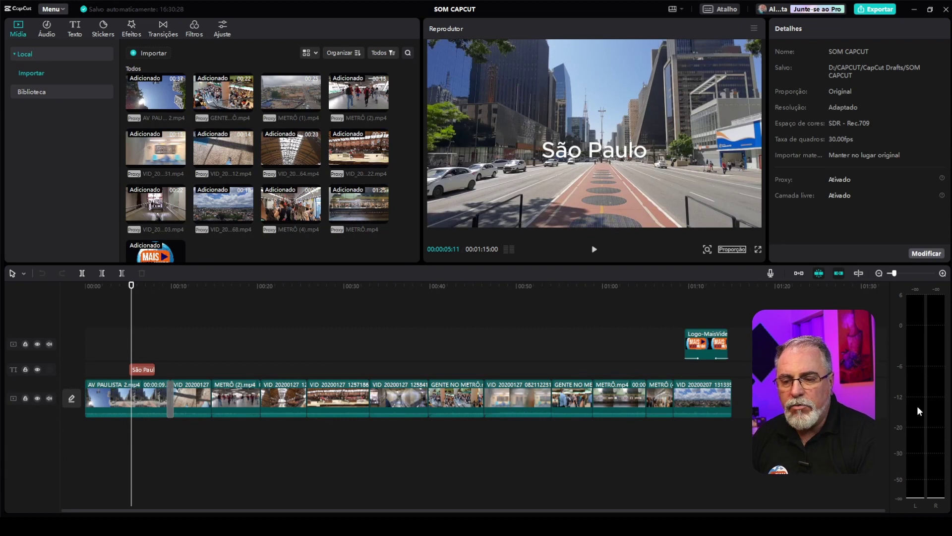
{"action": "left_click", "coordinate": [184, 284]}
{"action": "key", "text": "space"}
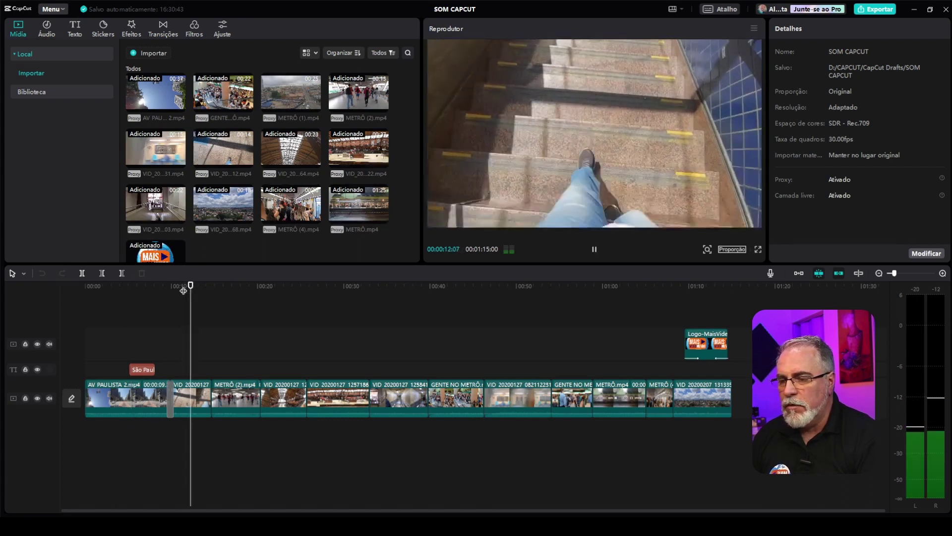
{"action": "left_click", "coordinate": [234, 288]}
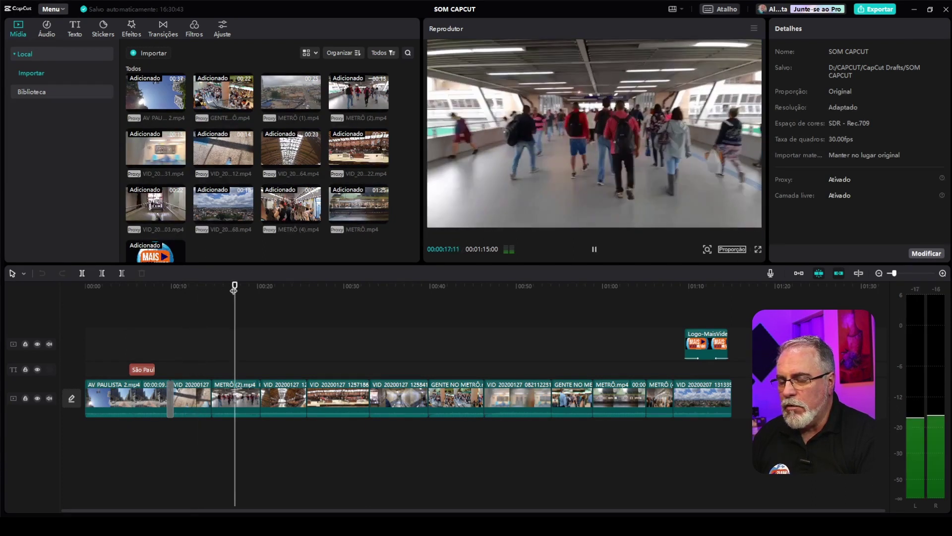
{"action": "left_click", "coordinate": [272, 287]}
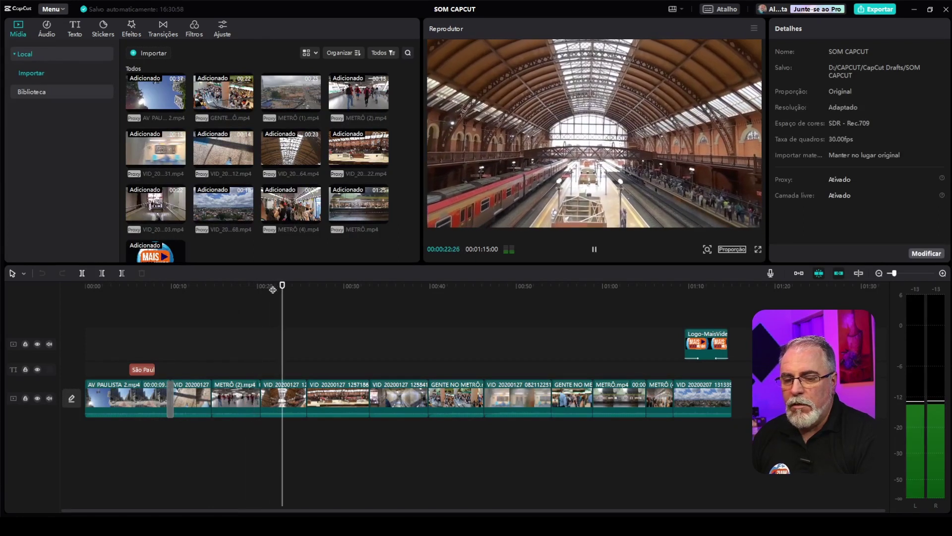
{"action": "left_click", "coordinate": [334, 286]}
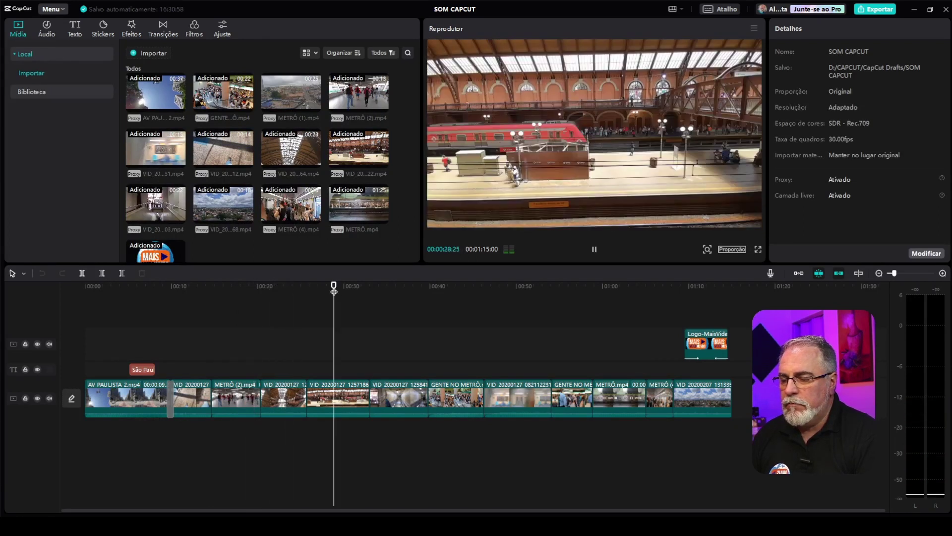
{"action": "key", "text": "space"}
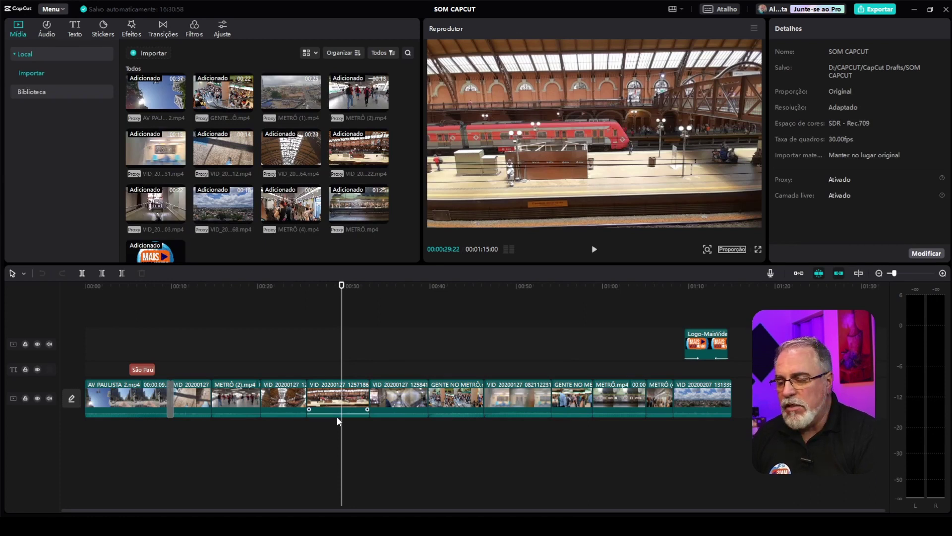
Give the opening AV PAULISTA 2.mp4 clip a 4.9 s audio fade-in and play its beginning to check it
{"action": "left_click", "coordinate": [118, 289]}
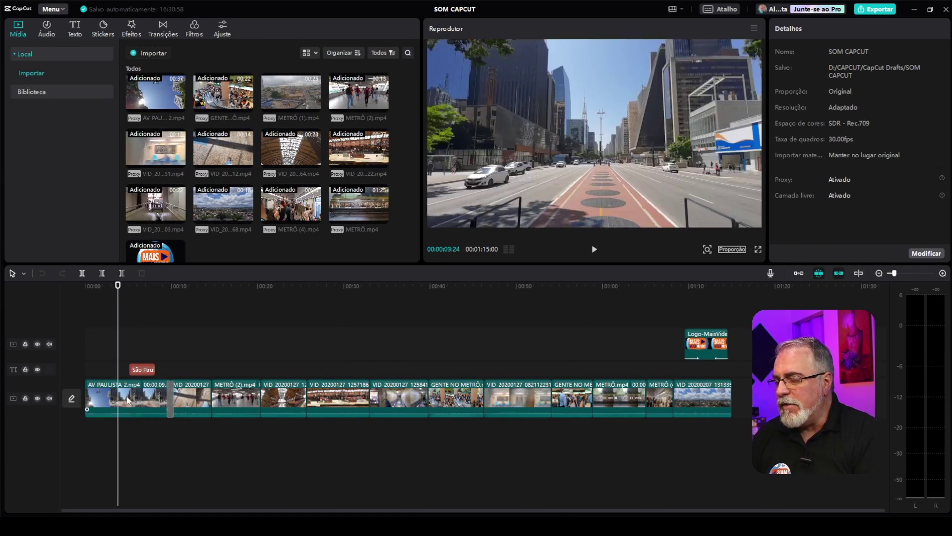
{"action": "left_click", "coordinate": [128, 400]}
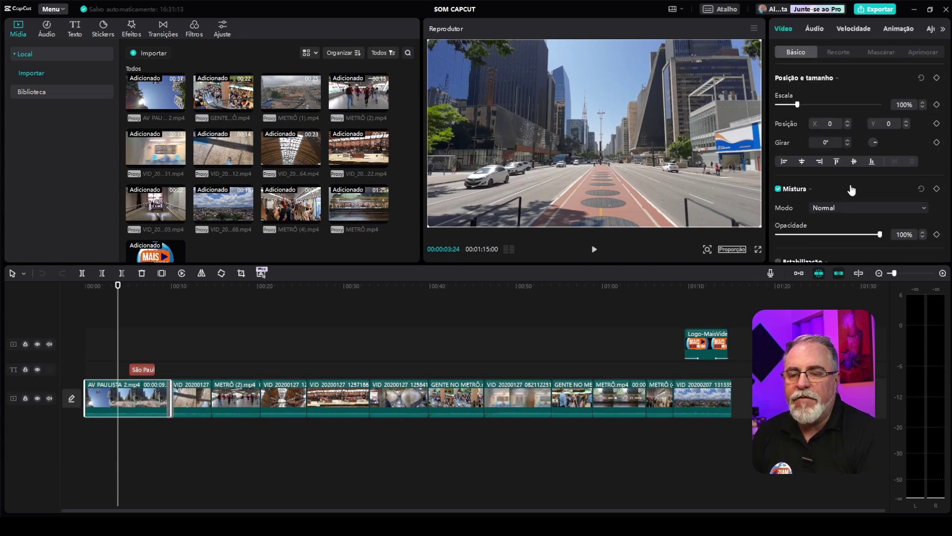
{"action": "left_click", "coordinate": [813, 28]}
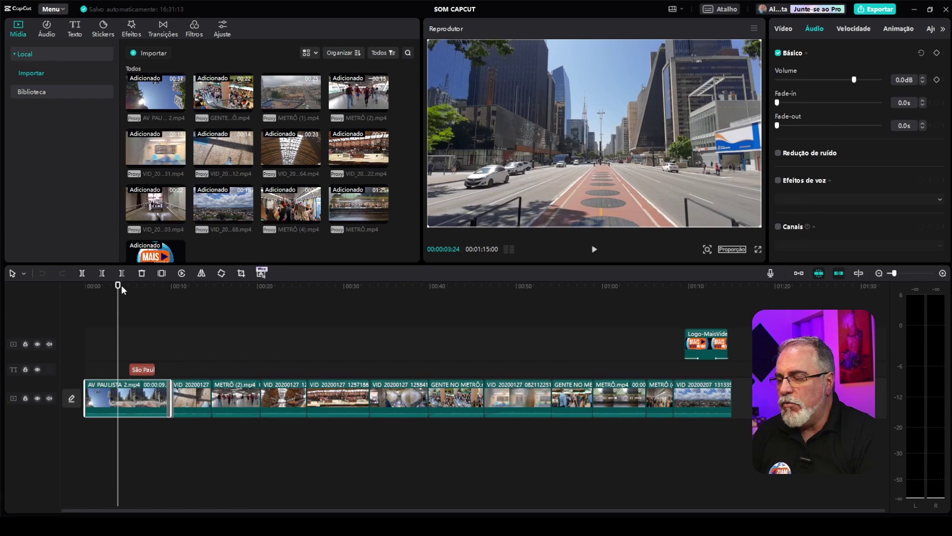
{"action": "left_click_drag", "start_coordinate": [117, 285], "coordinate": [83, 291]}
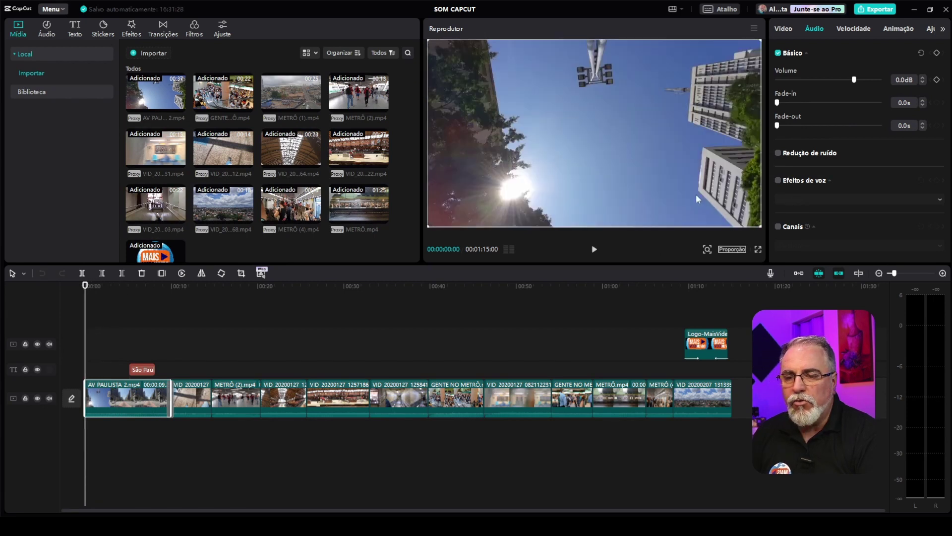
{"action": "left_click_drag", "start_coordinate": [778, 106], "coordinate": [828, 99]}
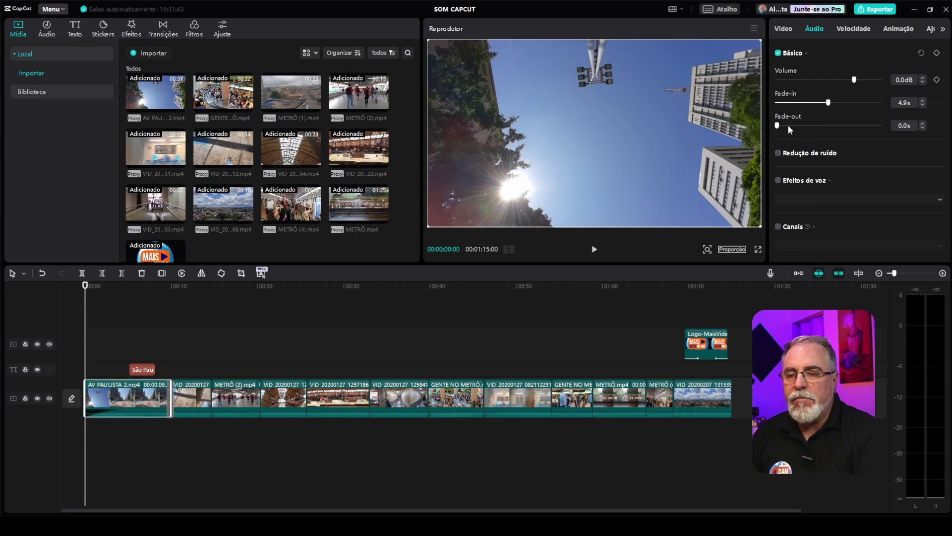
{"action": "mouse_move", "coordinate": [777, 126]}
{"action": "left_mouse_down"}
{"action": "mouse_move", "coordinate": [843, 127]}
{"action": "mouse_move", "coordinate": [776, 126]}
{"action": "left_mouse_up"}
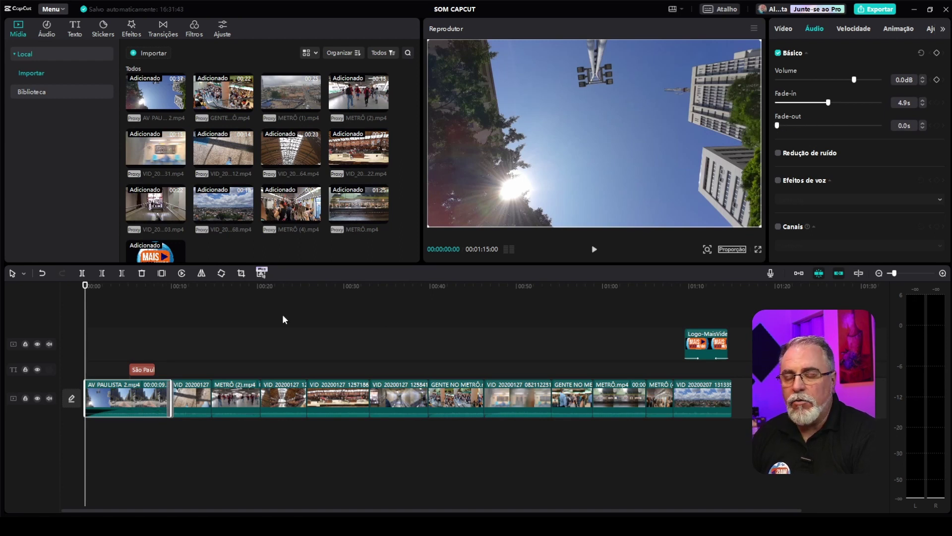
{"action": "key", "text": "space"}
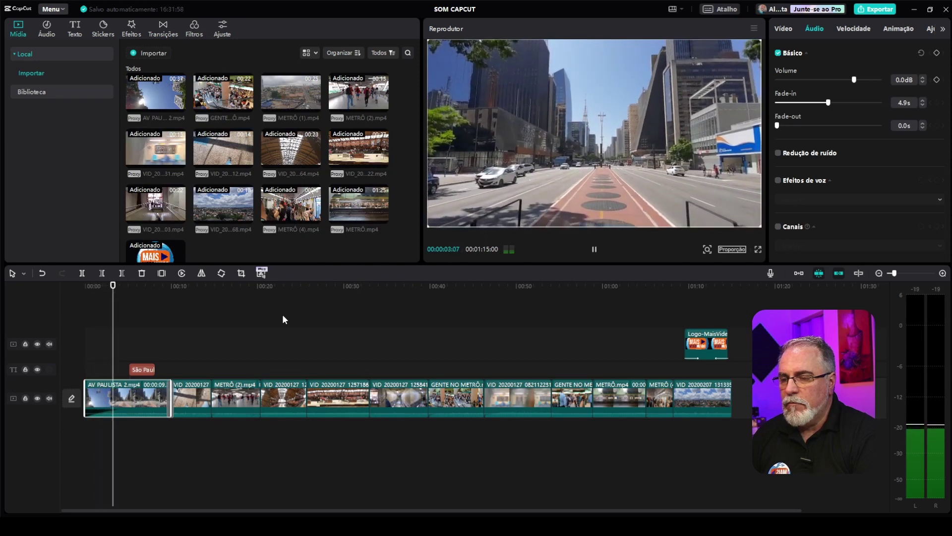
{"action": "key", "text": "space"}
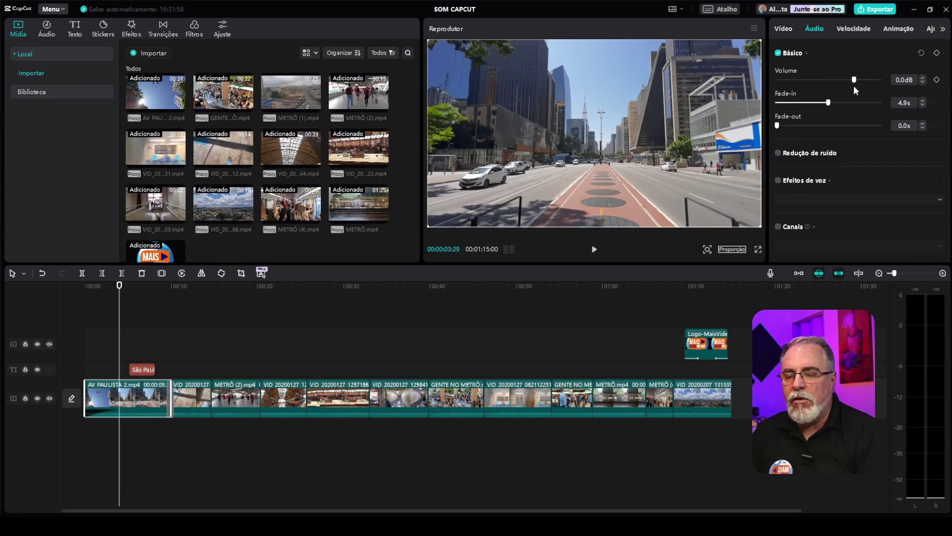
Lower the opening clip's volume to -6.0 dB and replay its beginning to check the level
{"action": "left_click_drag", "start_coordinate": [848, 79], "coordinate": [849, 80]}
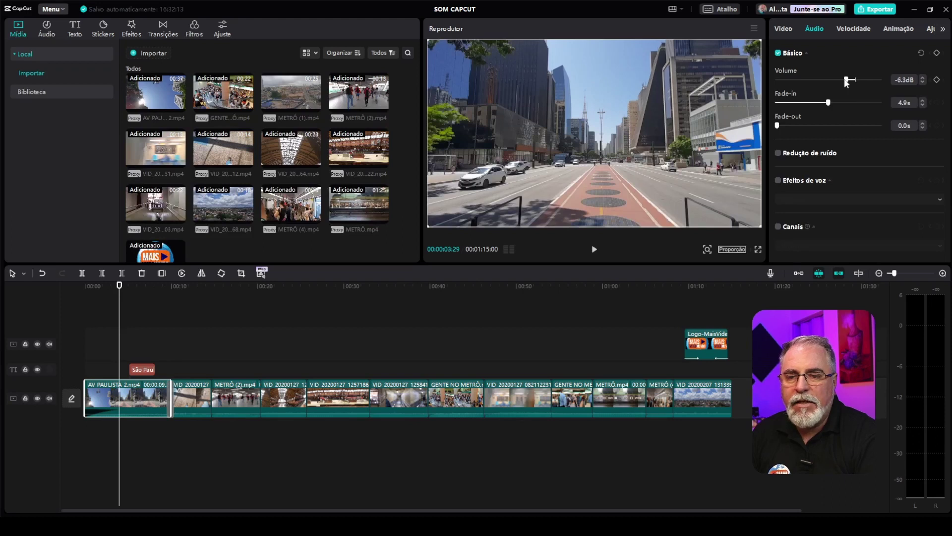
{"action": "left_click", "coordinate": [922, 78]}
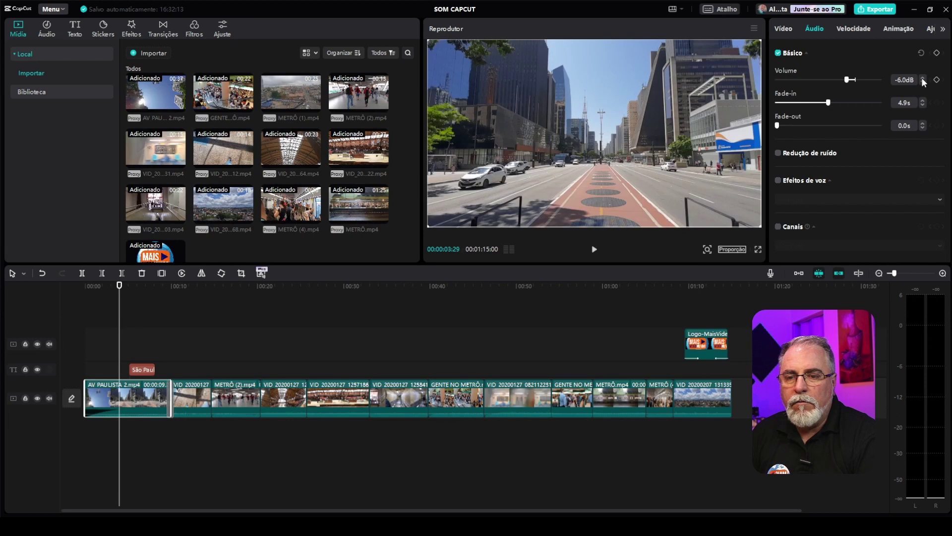
{"action": "left_click", "coordinate": [96, 286]}
{"action": "key", "text": "space"}
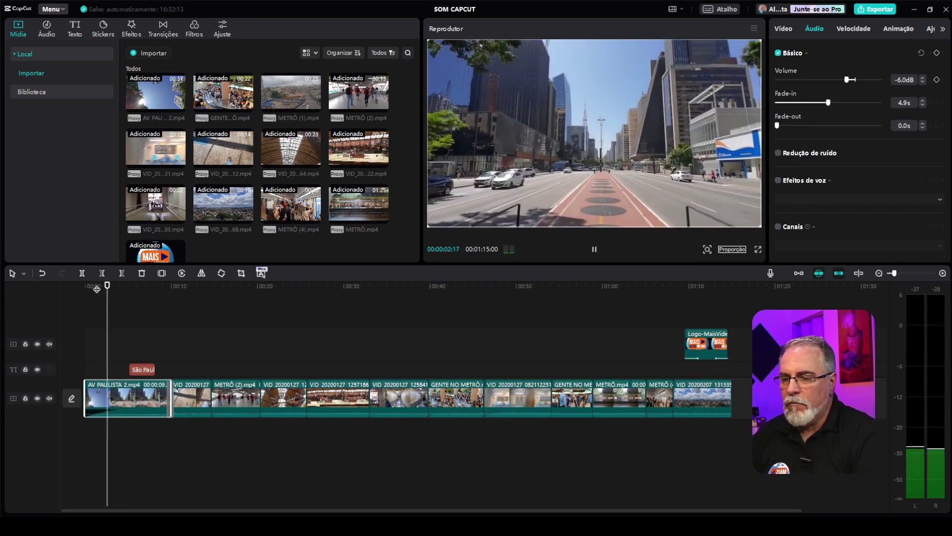
{"action": "key", "text": "space"}
Listen to the second clip, the staircase shot, set its volume to -6.0 dB and replay it
{"action": "left_click", "coordinate": [184, 286]}
{"action": "left_click", "coordinate": [192, 395]}
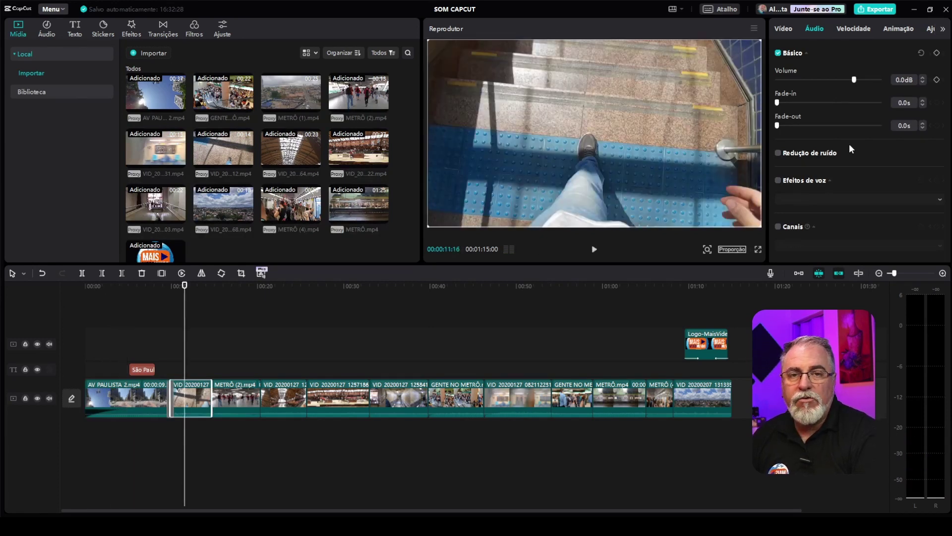
{"action": "key", "text": "space"}
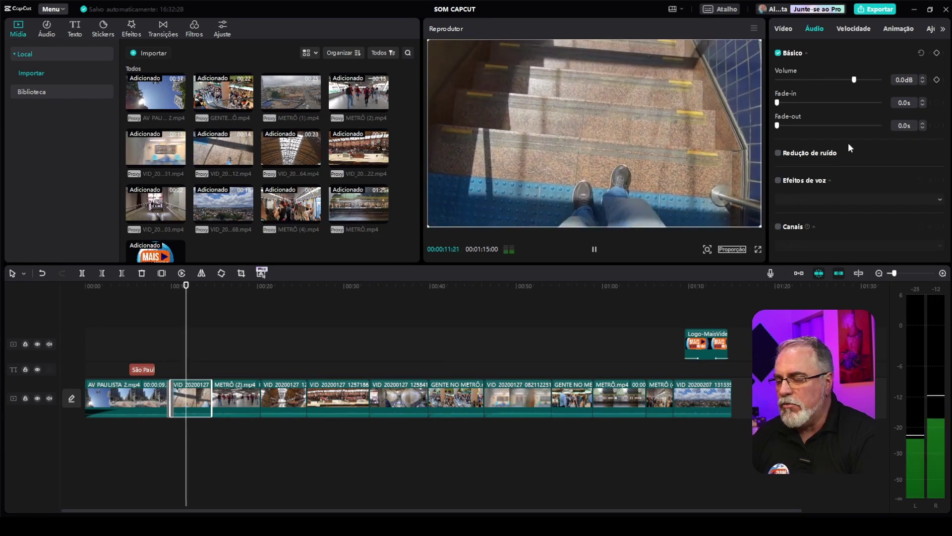
{"action": "key", "text": "space"}
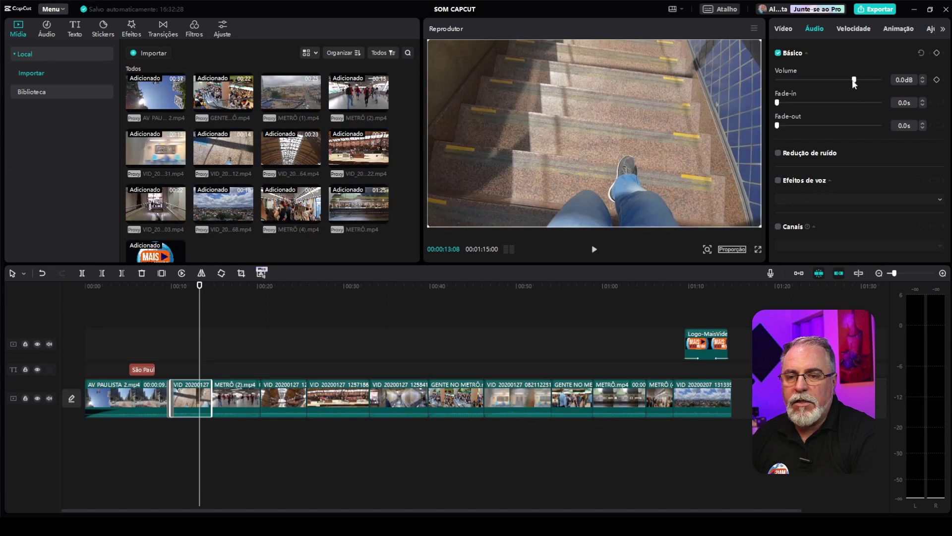
{"action": "left_click_drag", "start_coordinate": [852, 79], "coordinate": [848, 80]}
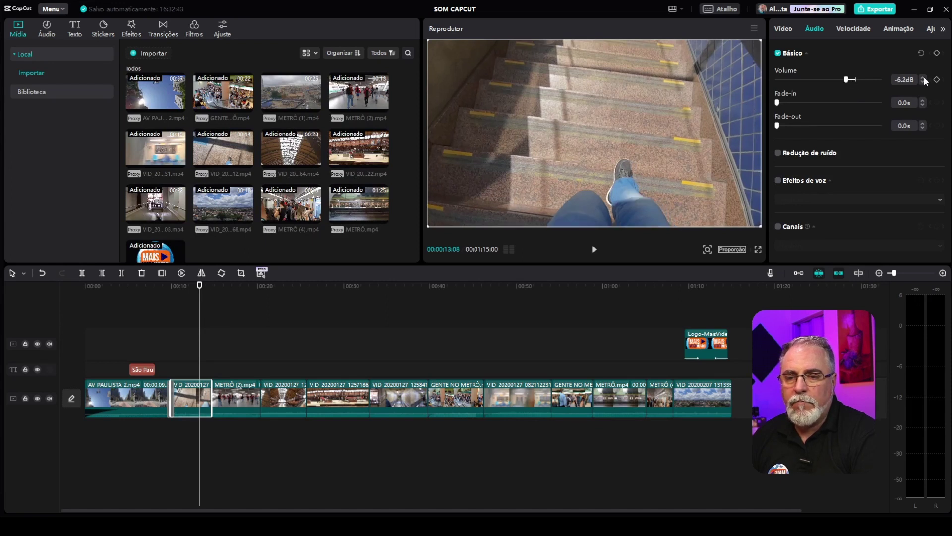
{"action": "key", "text": "space"}
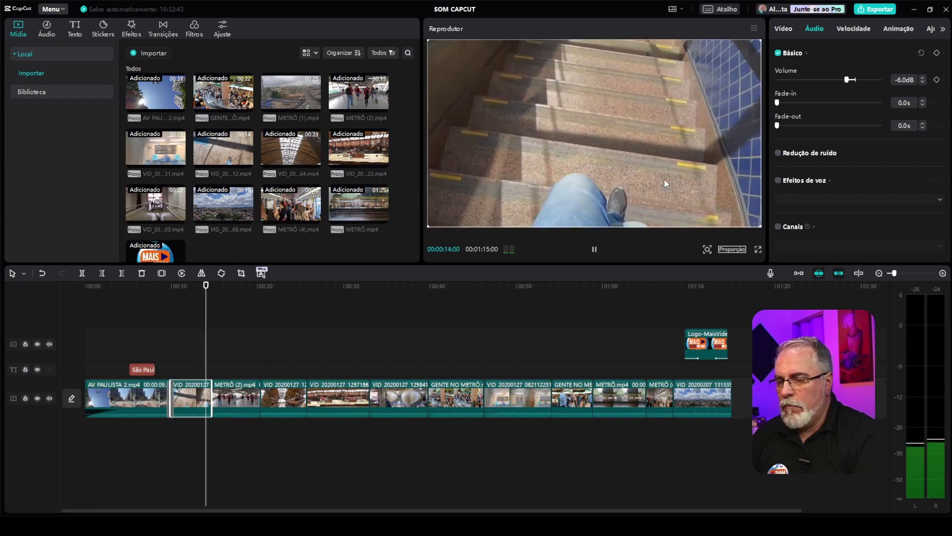
{"action": "key", "text": "space"}
Set the volume of the remaining main-track clips to -6.0 dB and play the escalator shot to check the level
{"action": "left_click", "coordinate": [230, 287]}
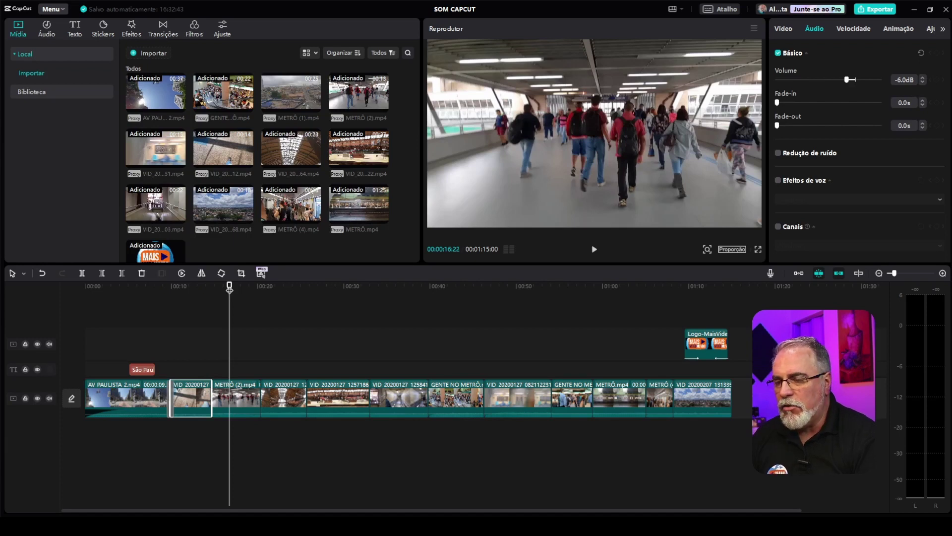
{"action": "key", "text": "space"}
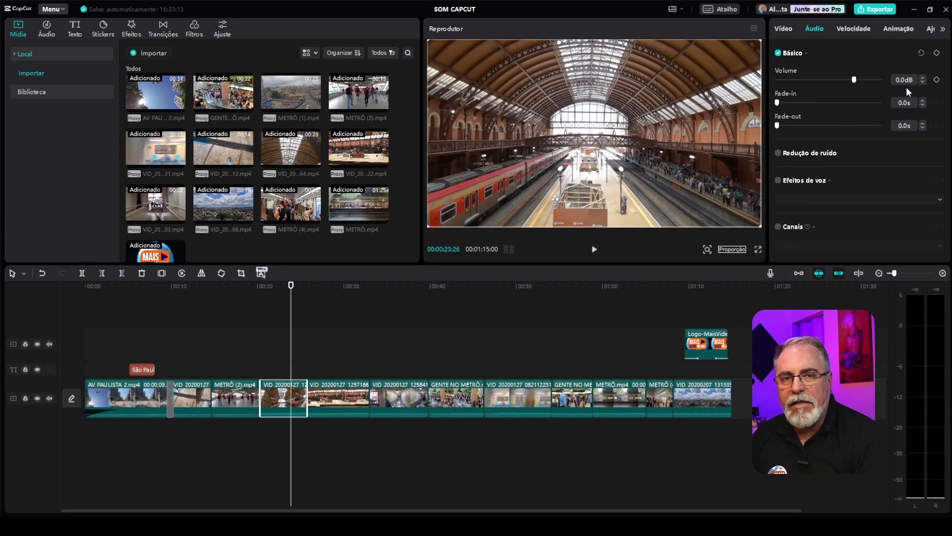
{"action": "left_click", "coordinate": [338, 397]}
{"action": "left_click", "coordinate": [332, 294]}
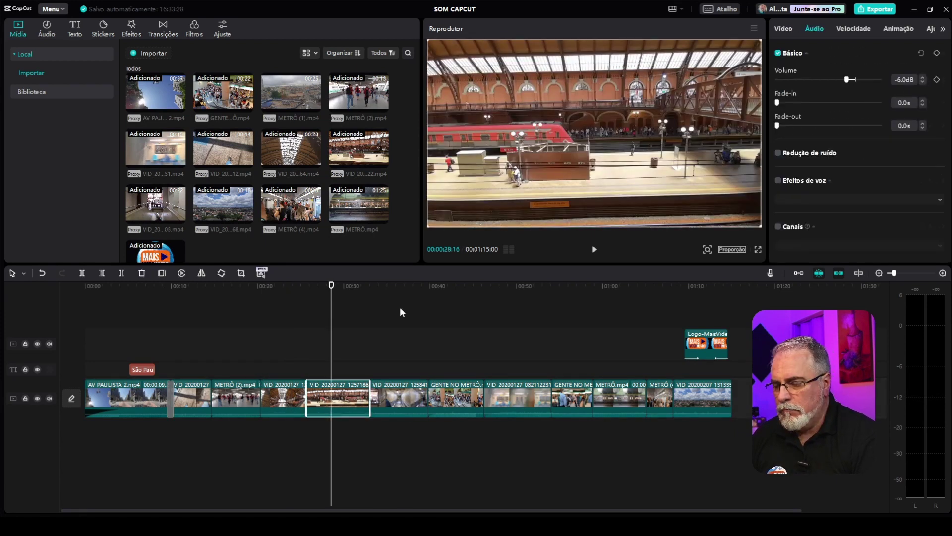
{"action": "left_click", "coordinate": [397, 342]}
{"action": "left_click_drag", "start_coordinate": [855, 83], "coordinate": [847, 80]}
{"action": "left_click", "coordinate": [449, 342]}
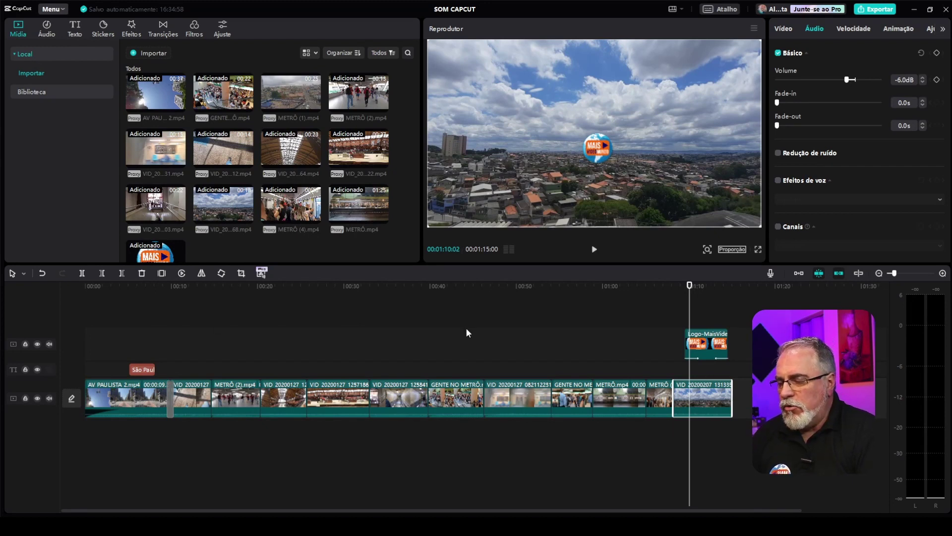
{"action": "left_click", "coordinate": [394, 285]}
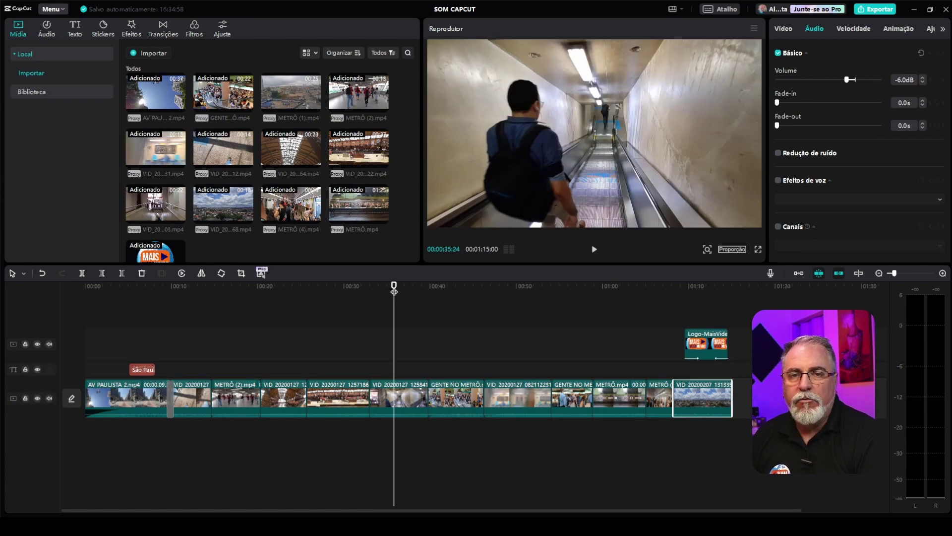
{"action": "key", "text": "space"}
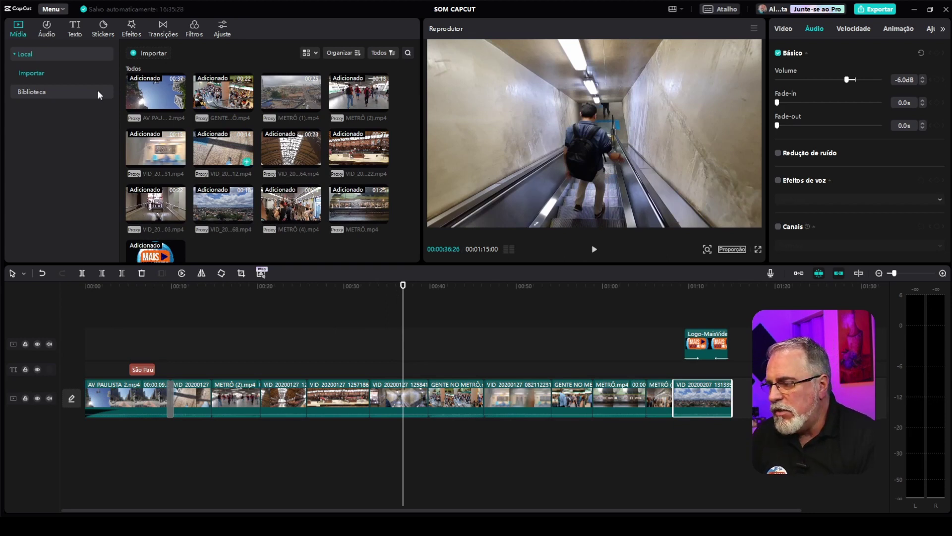
Import the narration file Áudio-Locução.mp3 from the locução folder into the project media
{"action": "key", "text": "ctrl+i"}
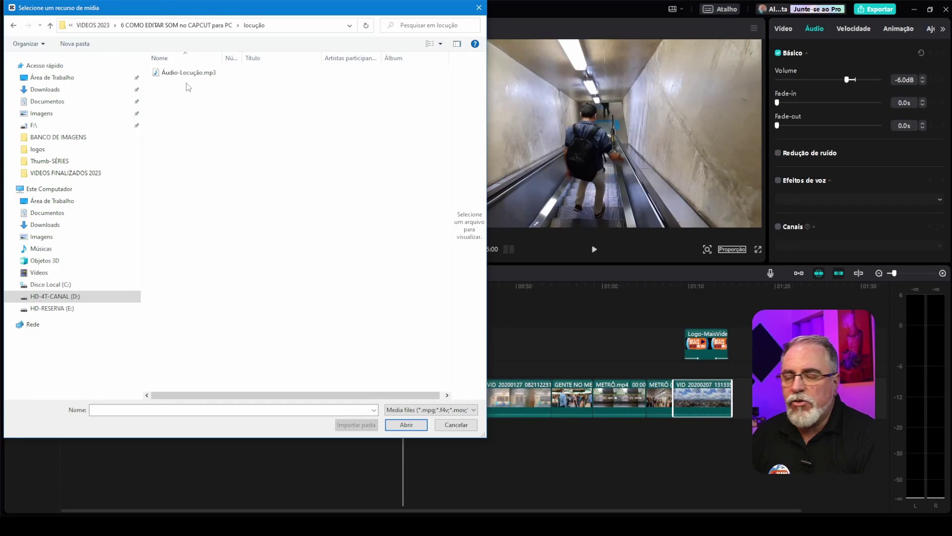
{"action": "left_click", "coordinate": [189, 73]}
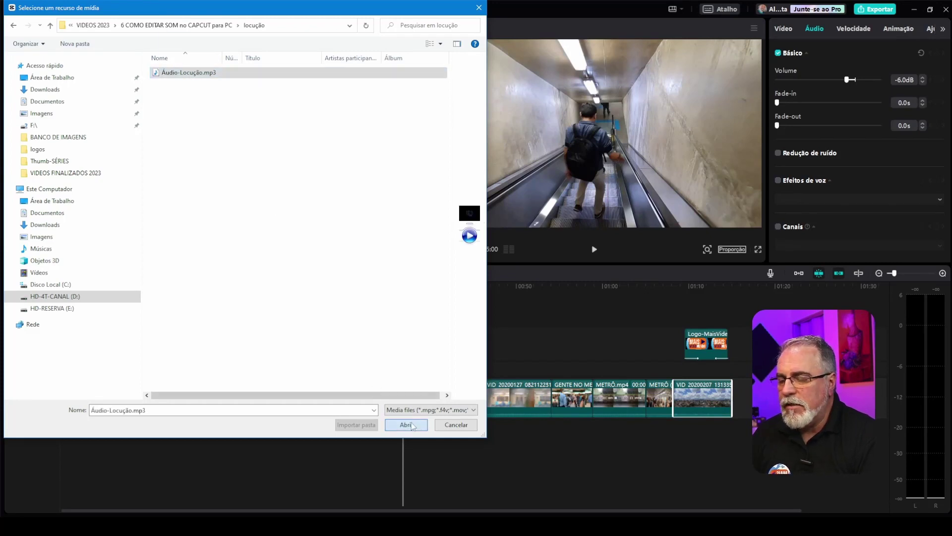
{"action": "left_click", "coordinate": [407, 424]}
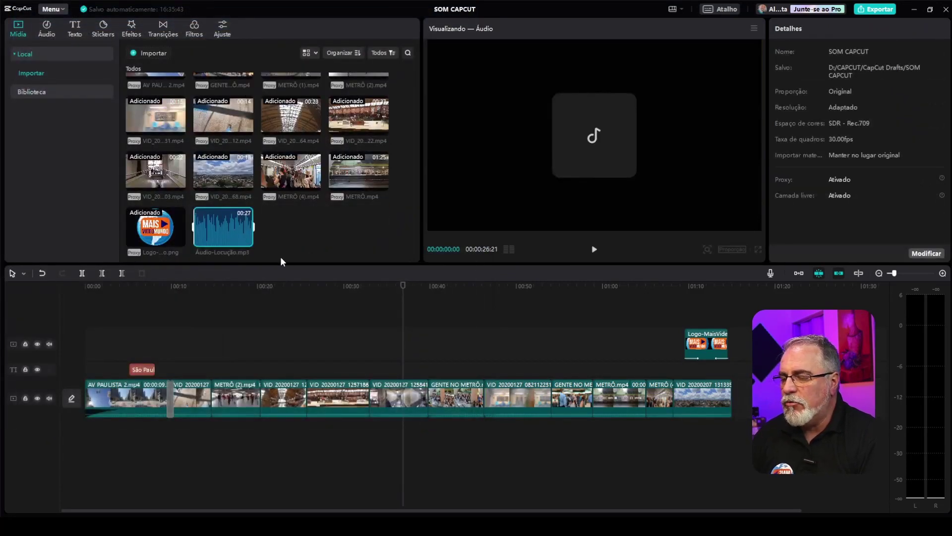
Add Áudio-Locução.mp3 to the timeline starting at 00:00:01:05
{"action": "left_click", "coordinate": [95, 287]}
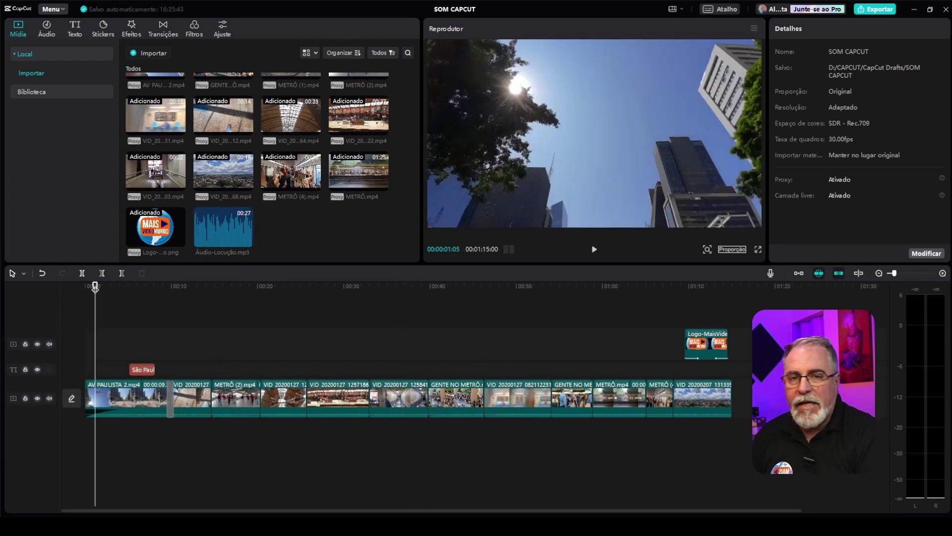
{"action": "mouse_move", "coordinate": [246, 242]}
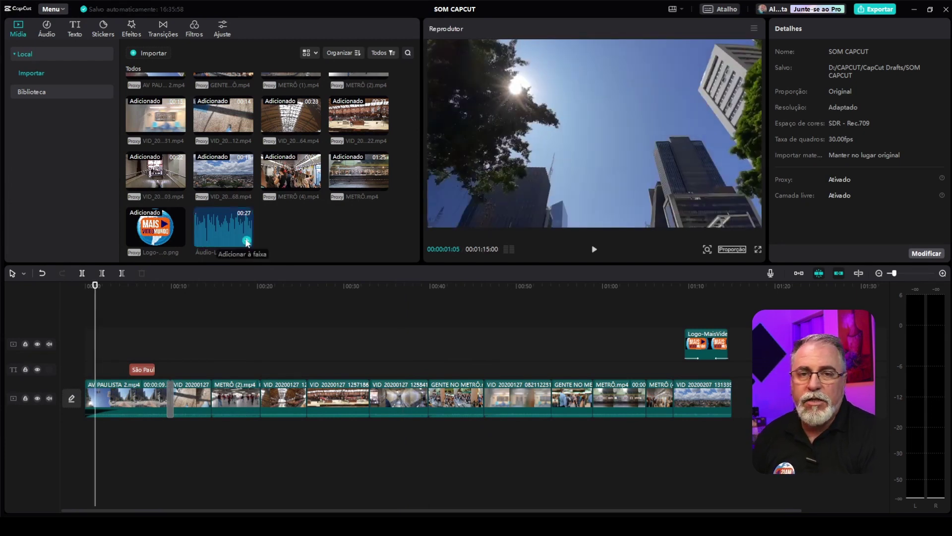
{"action": "left_click", "coordinate": [247, 241]}
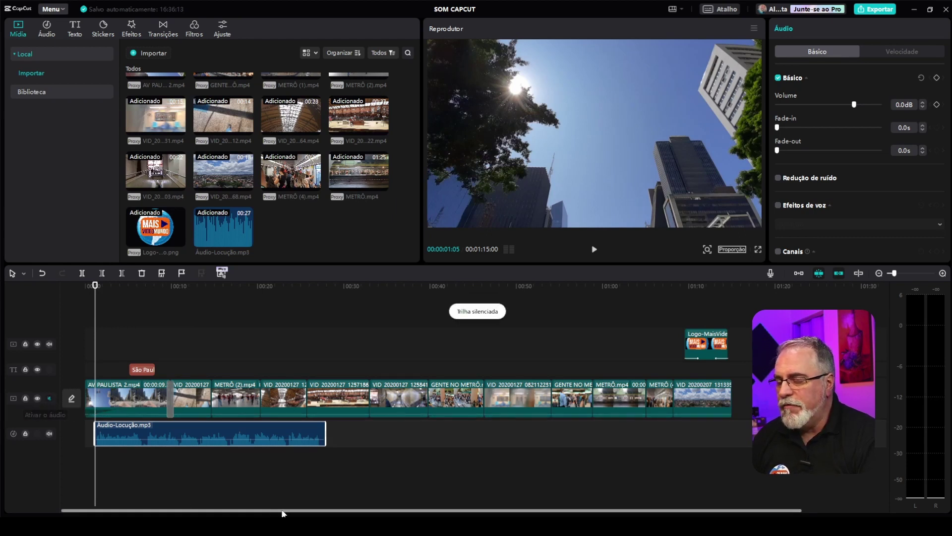
Play the narration clip from 00:00:01:05 and listen to it until just before its end
{"action": "key", "text": "space"}
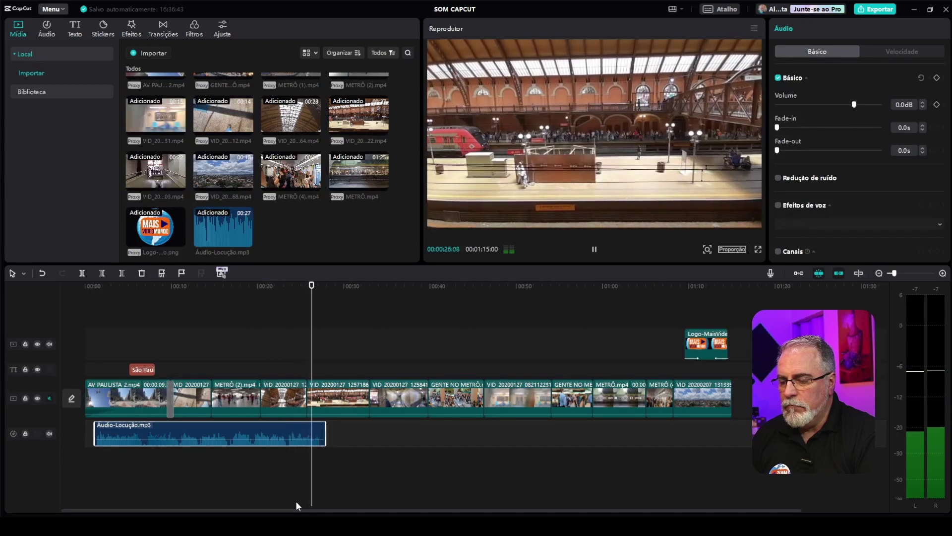
{"action": "key", "text": "space"}
{"action": "scroll", "coordinate": [295, 501], "scroll_direction": "up", "scroll_amount": 2}
{"action": "left_click", "coordinate": [243, 486]}
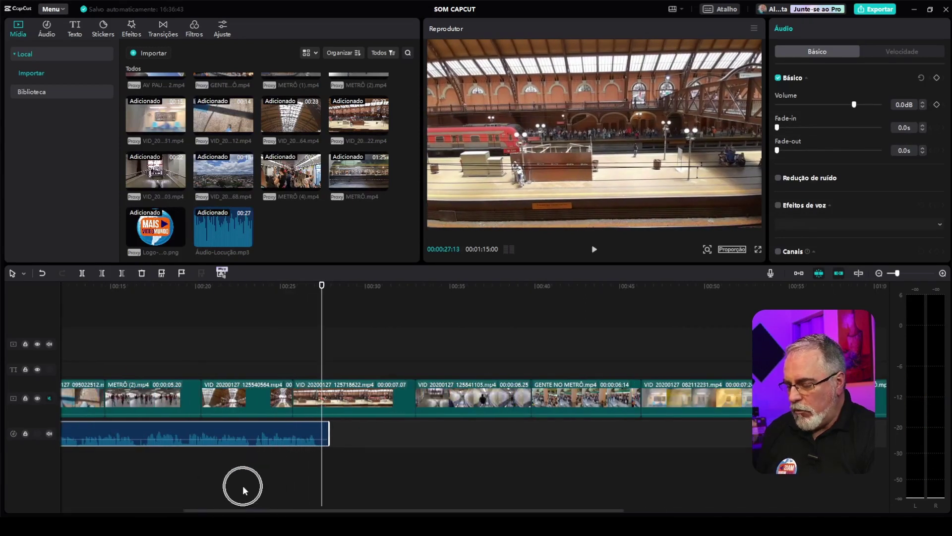
{"action": "scroll", "coordinate": [242, 485], "scroll_direction": "left", "scroll_amount": 5}
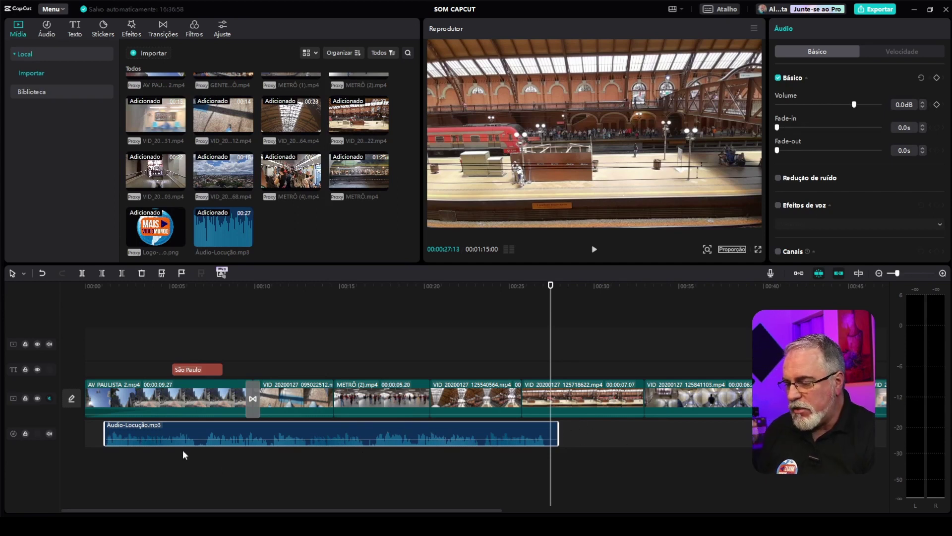
Replay the narration, split it at 00:00:06:25 and move the remainder to start at about 11.5 seconds
{"action": "left_click", "coordinate": [104, 288]}
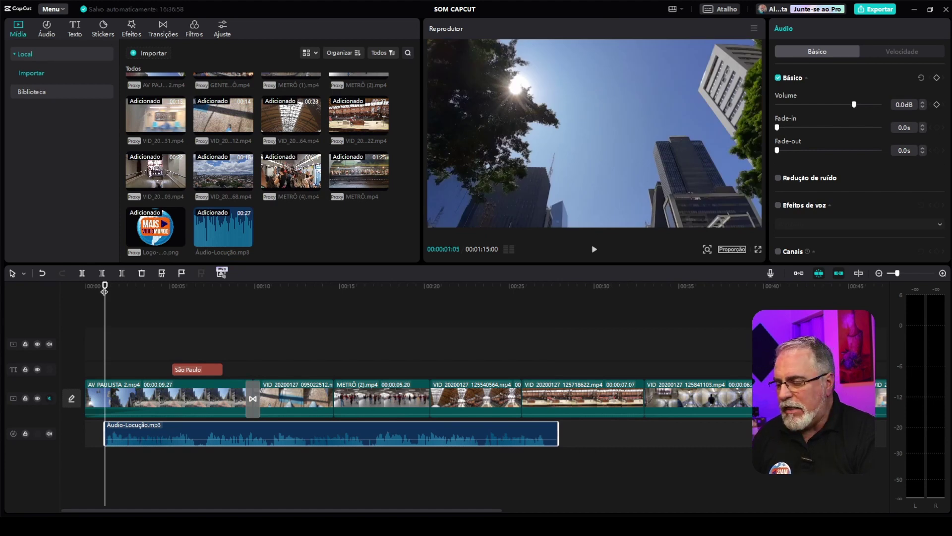
{"action": "key", "text": "space"}
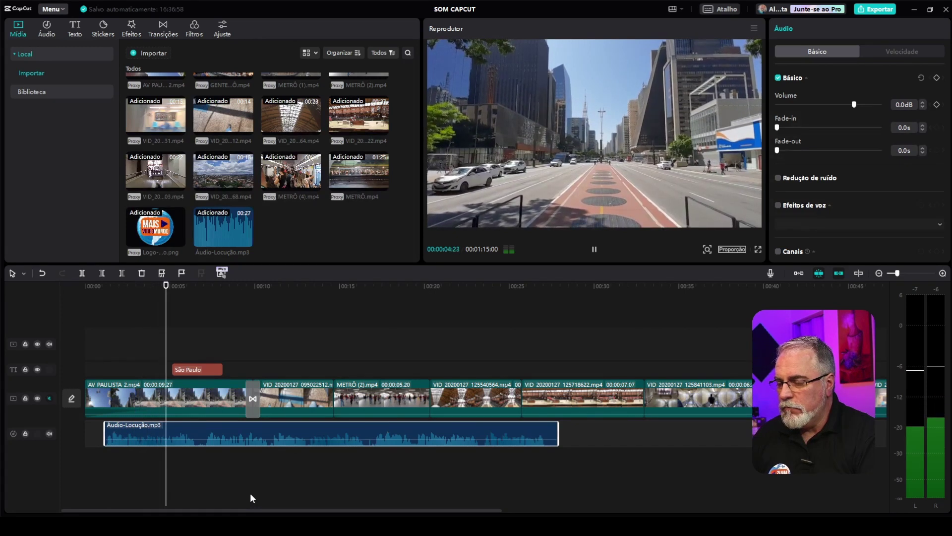
{"action": "key", "text": "space"}
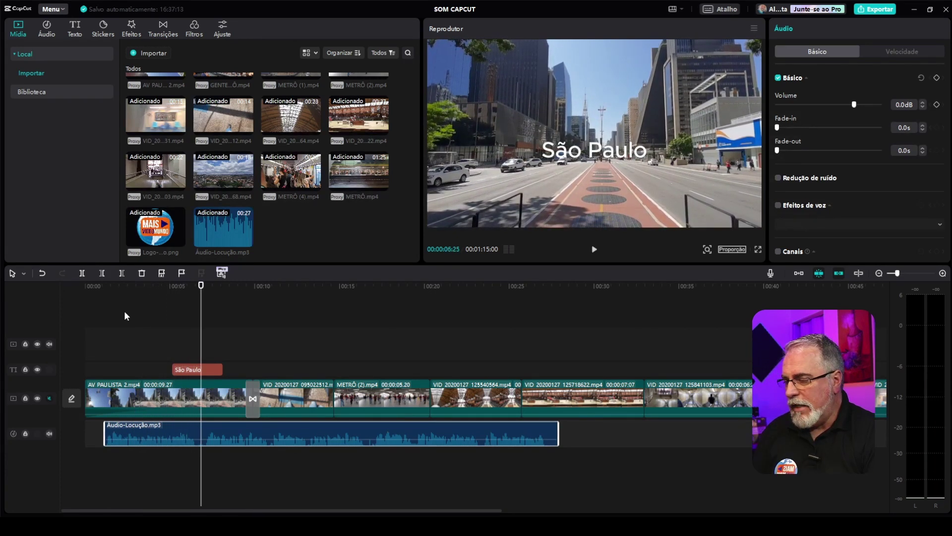
{"action": "left_click", "coordinate": [83, 273]}
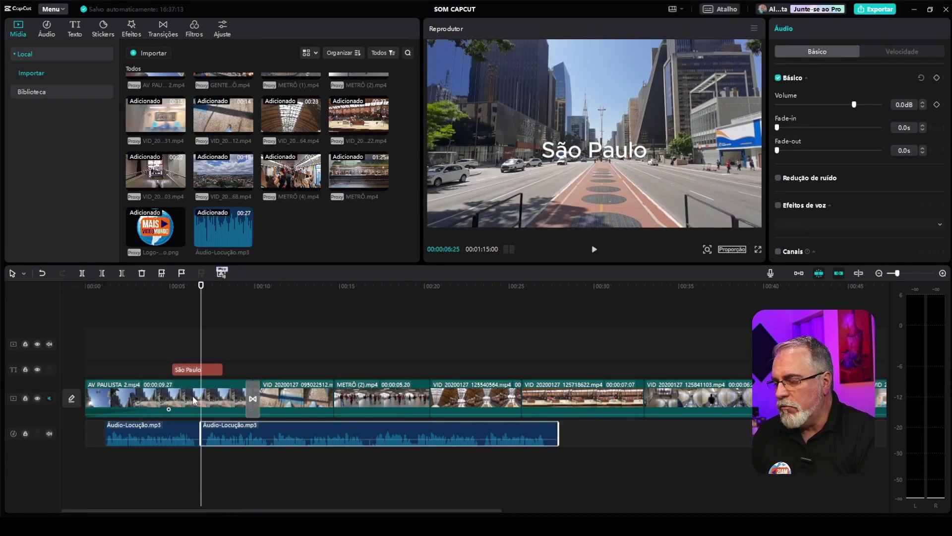
{"action": "left_click_drag", "start_coordinate": [254, 429], "coordinate": [335, 429]}
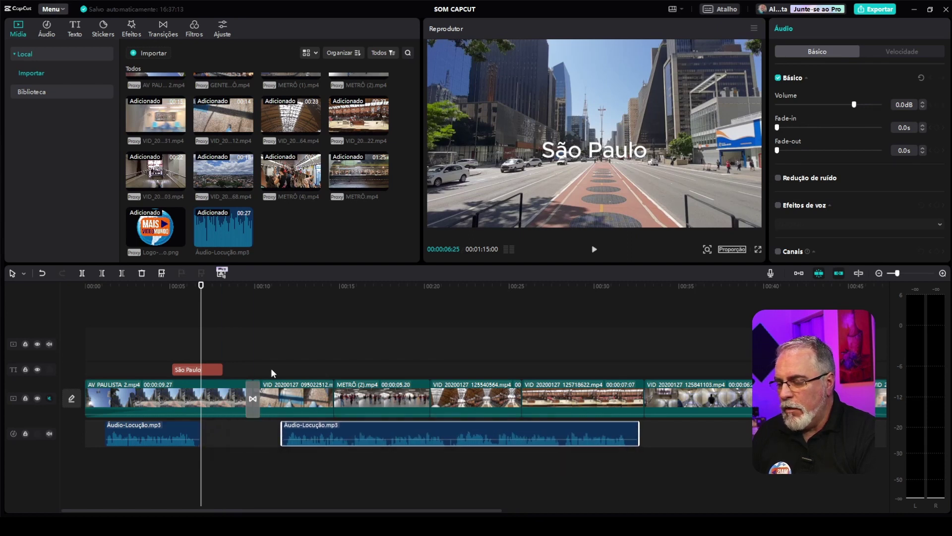
Listen to the second narration piece, split it at 00:00:21:13 and move the remainder to start at about 24.5 seconds
{"action": "left_click", "coordinate": [280, 287]}
{"action": "key", "text": "space"}
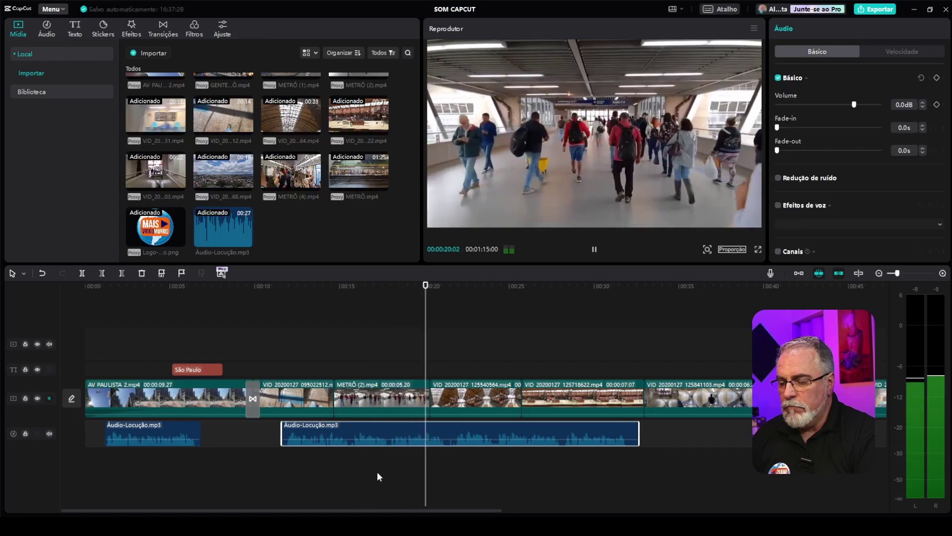
{"action": "key", "text": "space"}
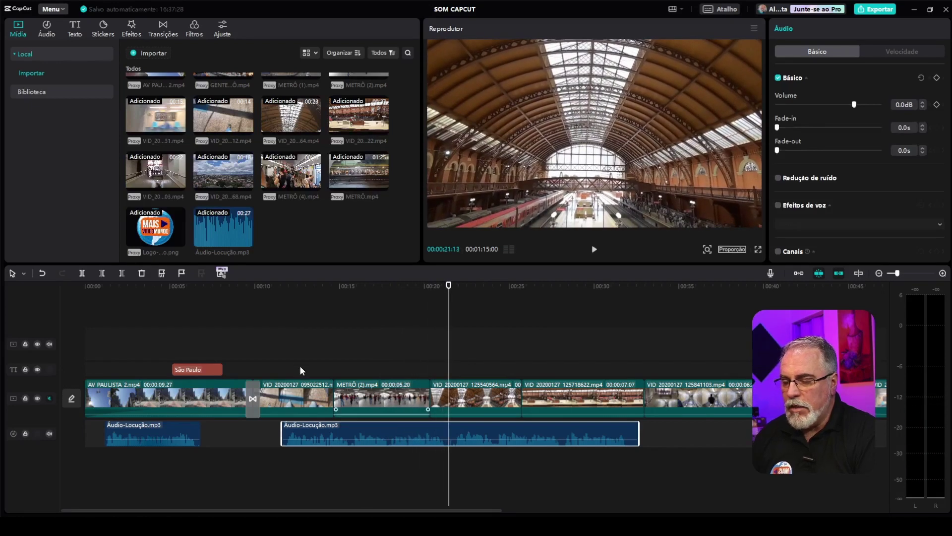
{"action": "left_click", "coordinate": [82, 273]}
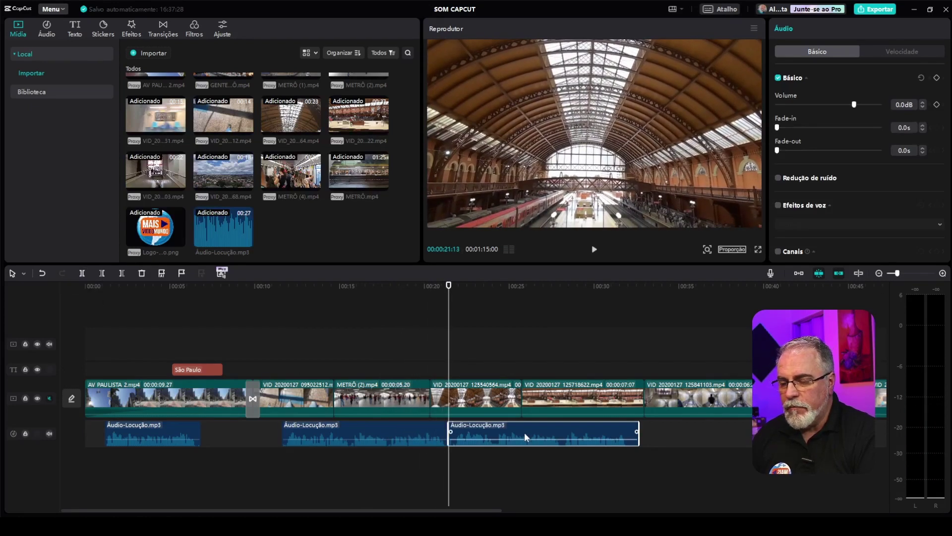
{"action": "left_click_drag", "start_coordinate": [523, 430], "coordinate": [579, 430]}
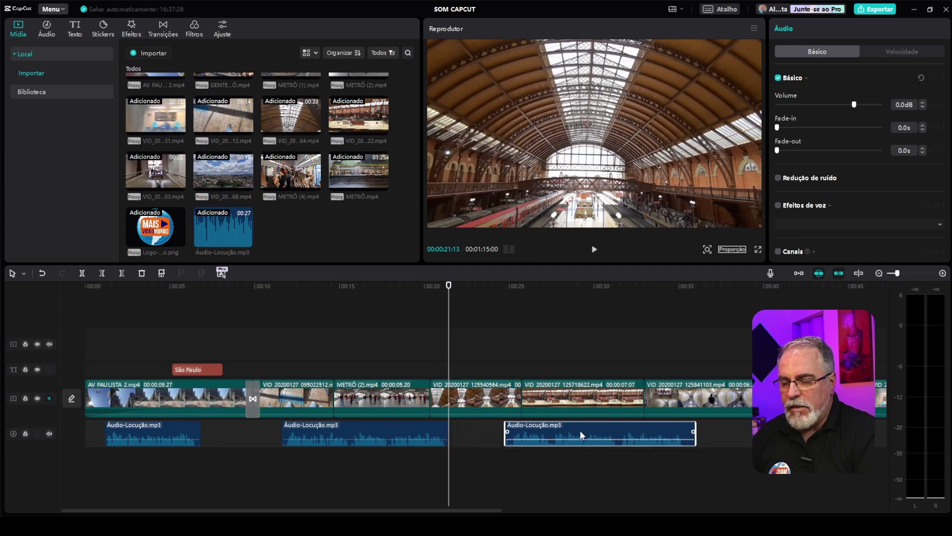
Listen to the third narration piece and split it at 00:00:31:12
{"action": "left_click", "coordinate": [499, 285]}
{"action": "key", "text": "space"}
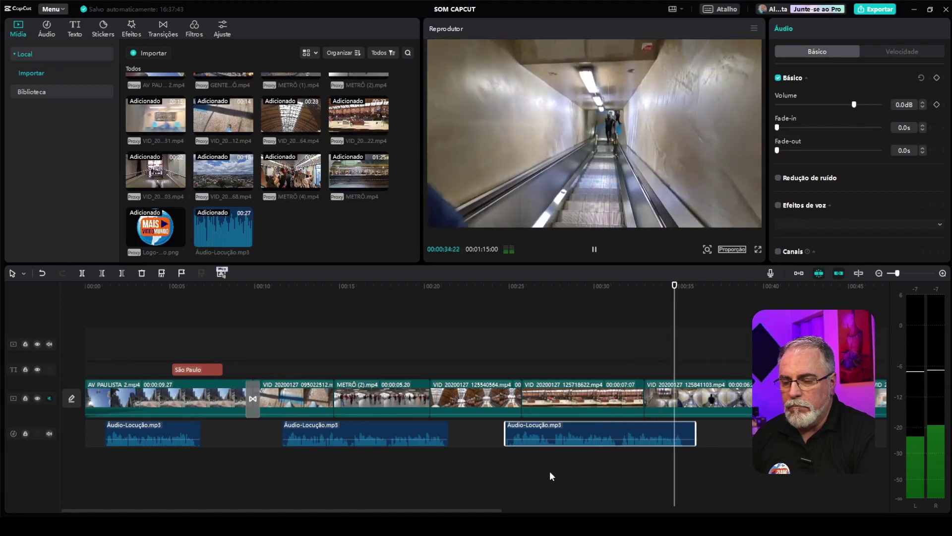
{"action": "key", "text": "space"}
{"action": "left_click", "coordinate": [618, 286]}
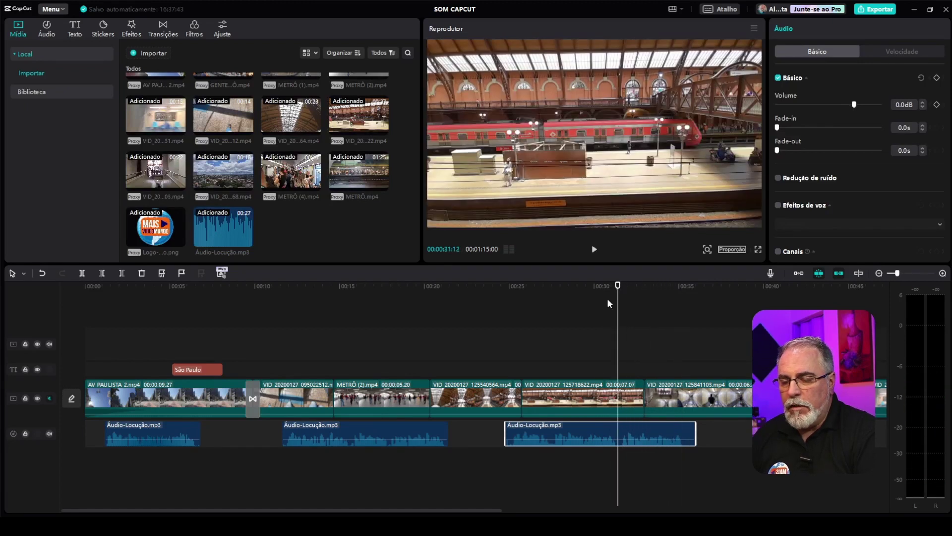
{"action": "left_click", "coordinate": [82, 272]}
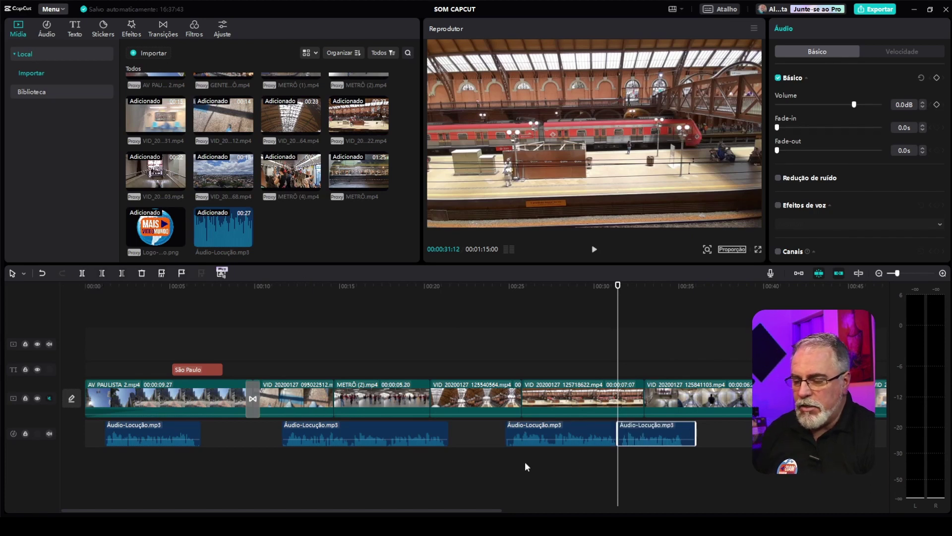
Move the last narration piece to about 00:01:08, aligned with the start of the final video clip
{"action": "scroll", "coordinate": [526, 466], "scroll_direction": "down", "scroll_amount": 1}
{"action": "scroll", "coordinate": [525, 462], "scroll_direction": "down", "scroll_amount": 4}
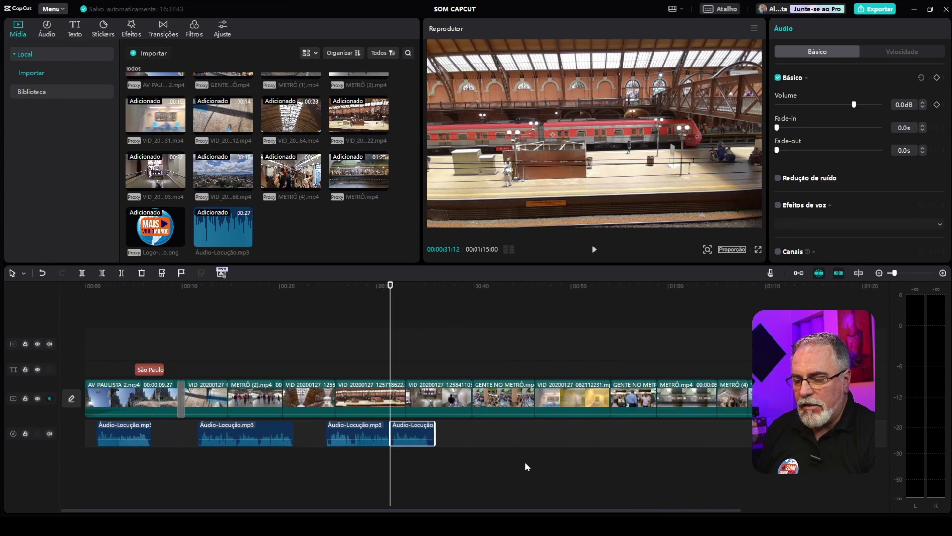
{"action": "left_click_drag", "start_coordinate": [412, 430], "coordinate": [761, 426]}
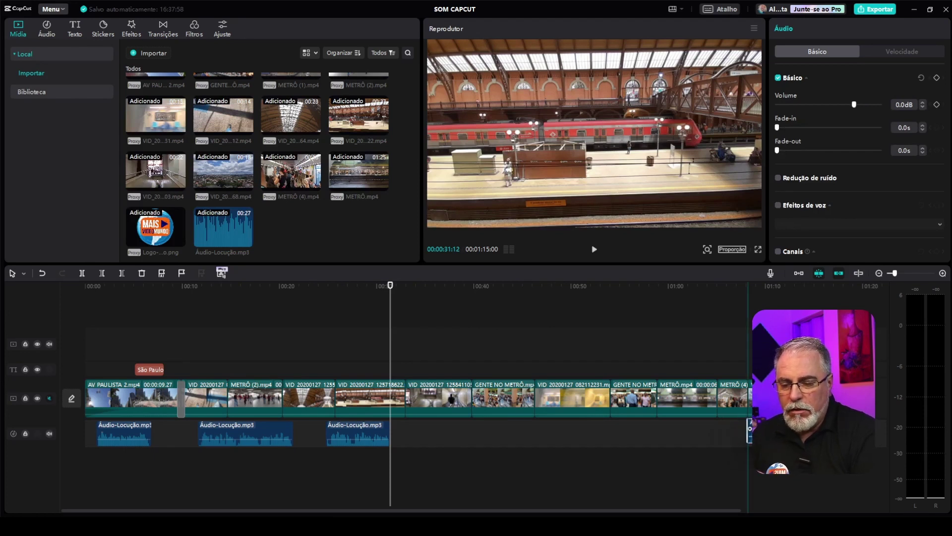
{"action": "left_click_drag", "start_coordinate": [760, 427], "coordinate": [761, 429]}
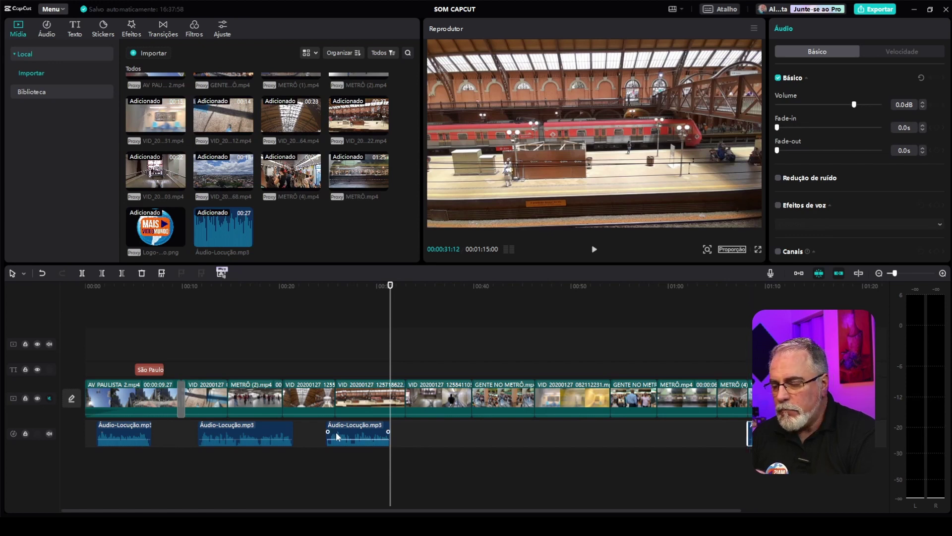
Spread the other narration pieces along the timeline: the third to about 54 seconds, the second to about 20 seconds, the first to about 7 seconds
{"action": "left_click_drag", "start_coordinate": [341, 430], "coordinate": [624, 431]}
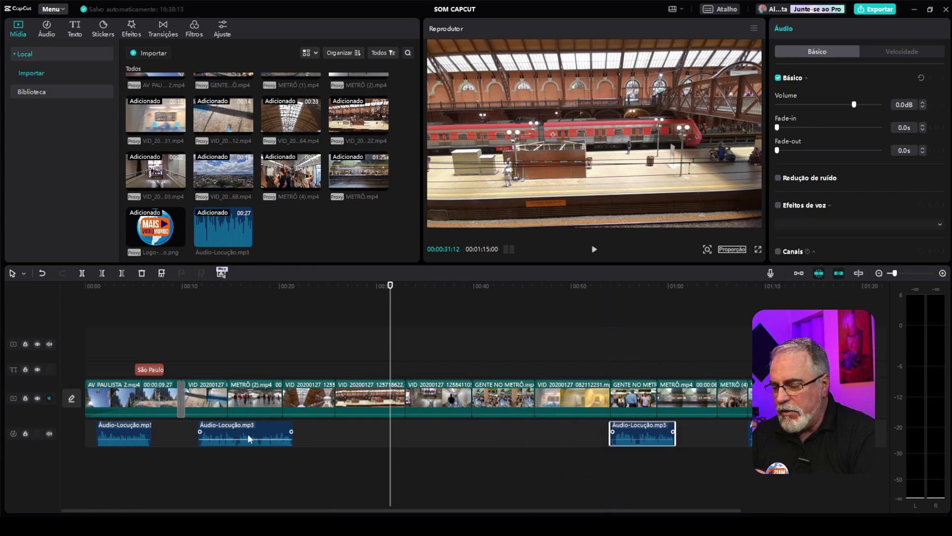
{"action": "left_click_drag", "start_coordinate": [246, 426], "coordinate": [333, 424]}
{"action": "left_click_drag", "start_coordinate": [111, 427], "coordinate": [149, 427]}
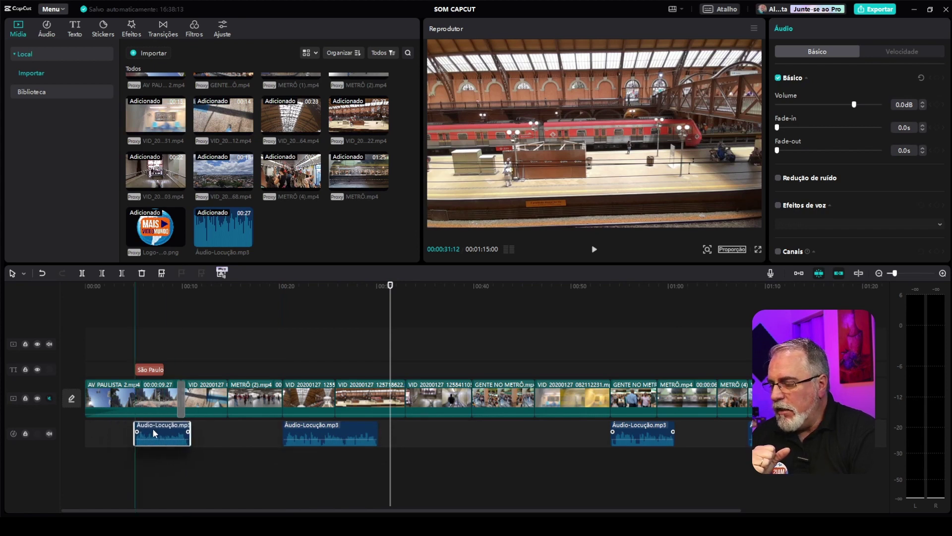
{"action": "left_click", "coordinate": [135, 286]}
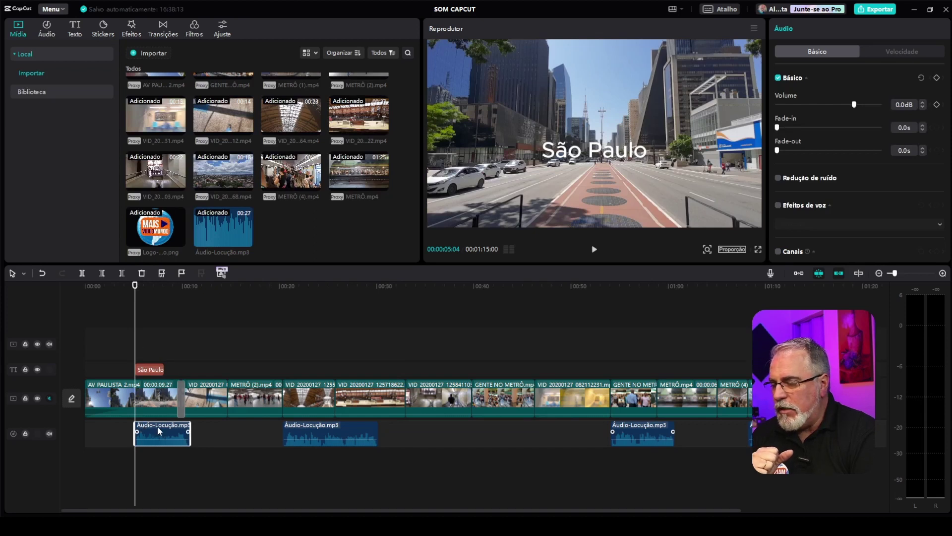
{"action": "left_click_drag", "start_coordinate": [157, 427], "coordinate": [175, 426]}
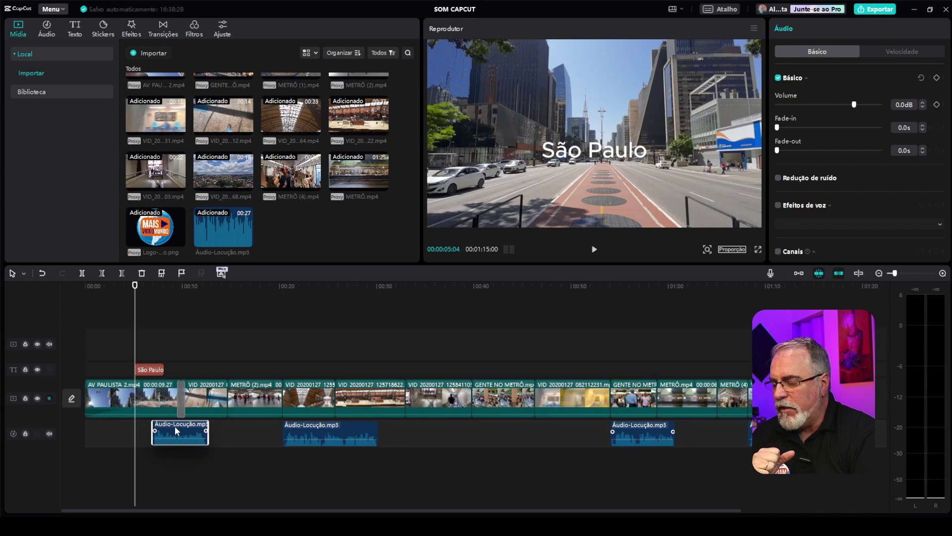
Unmute the main video track, play the video with the narration and shift the second narration piece to about 21 seconds
{"action": "left_click", "coordinate": [50, 398]}
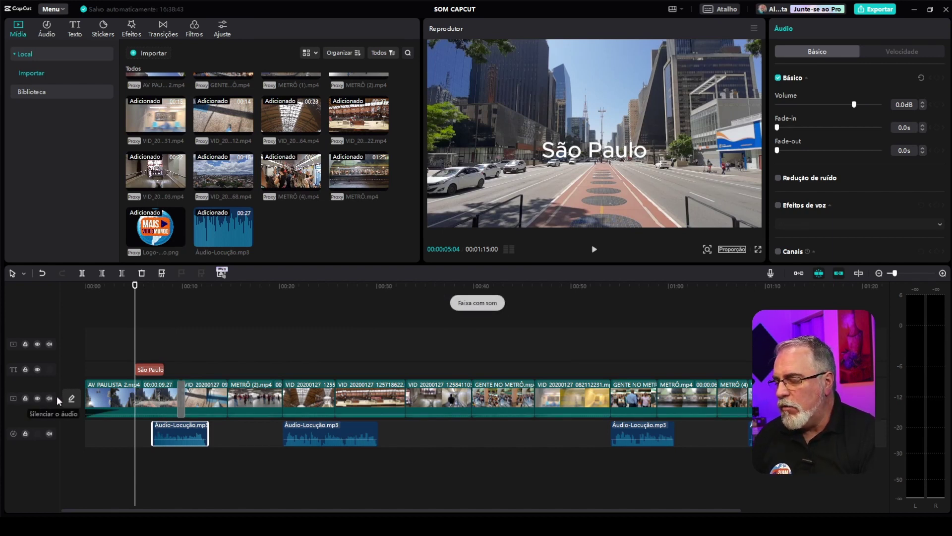
{"action": "left_click", "coordinate": [96, 290]}
{"action": "key", "text": "space"}
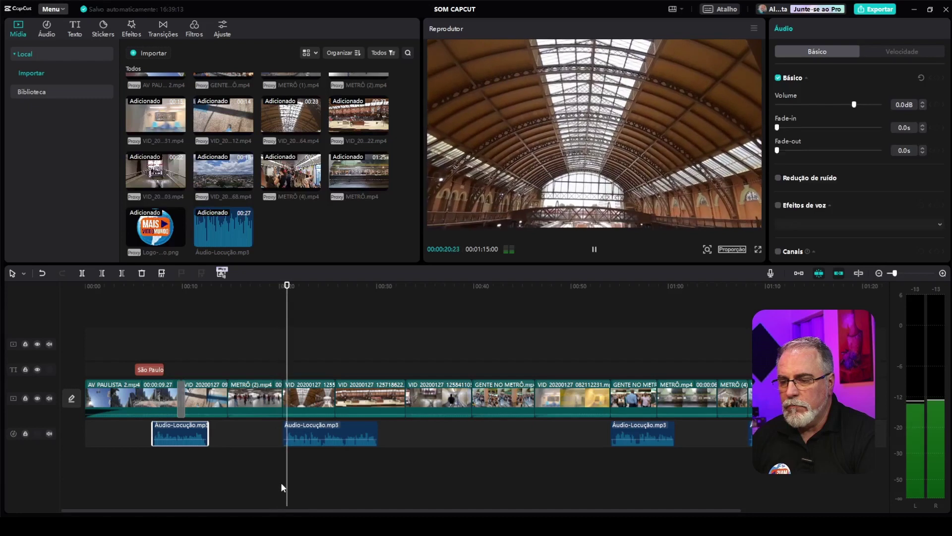
{"action": "key", "text": "space"}
{"action": "left_click_drag", "start_coordinate": [338, 425], "coordinate": [346, 425]}
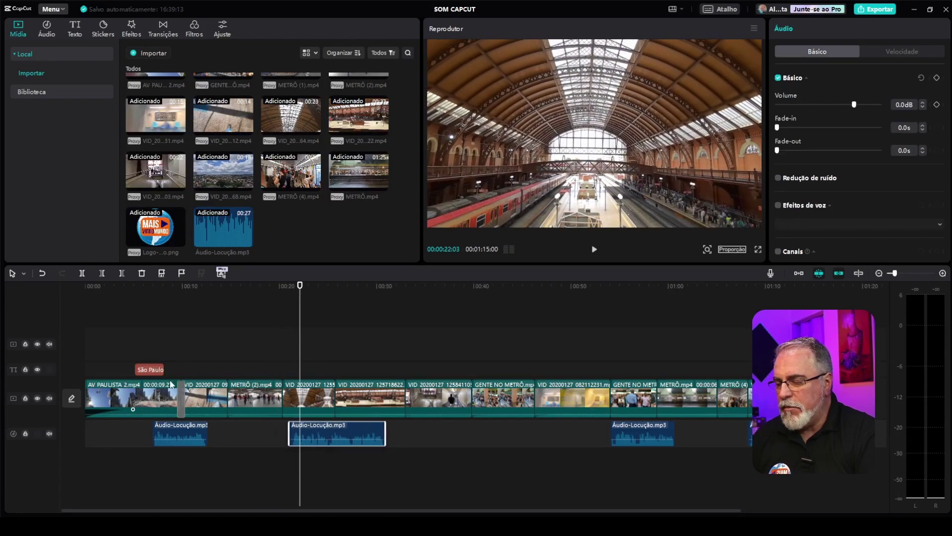
Move the first narration piece to about 4 seconds and the São Paulo title to about 3 seconds, and play the opening to check
{"action": "left_click_drag", "start_coordinate": [169, 429], "coordinate": [144, 433]}
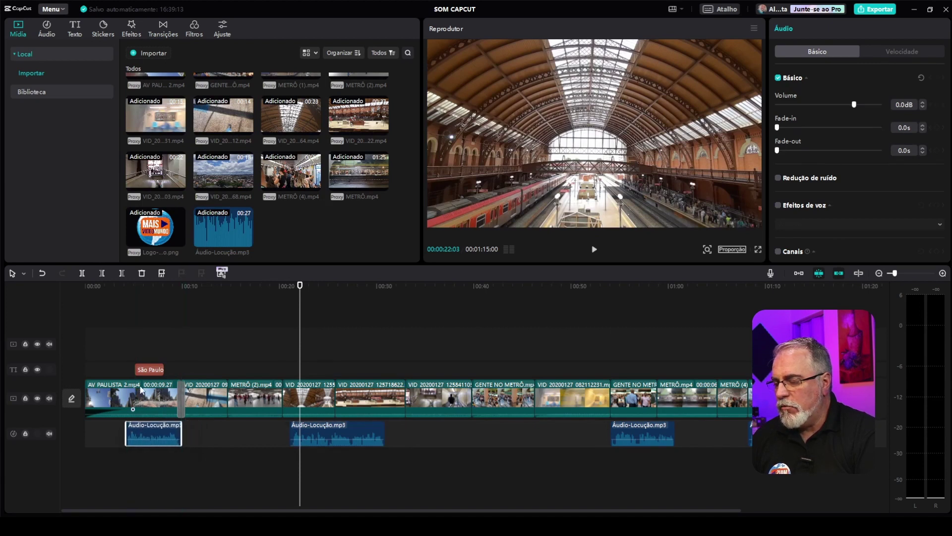
{"action": "left_click_drag", "start_coordinate": [143, 372], "coordinate": [132, 372]}
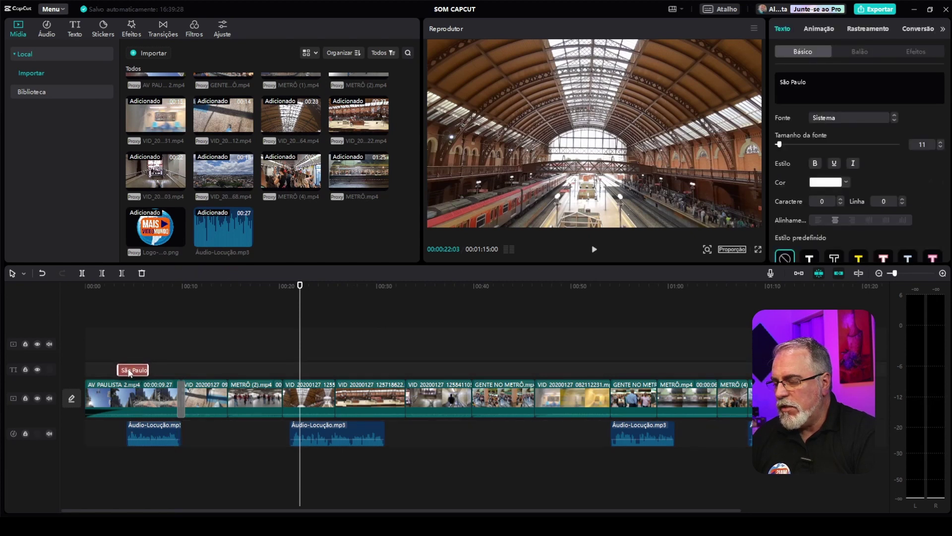
{"action": "left_click", "coordinate": [104, 286]}
{"action": "key", "text": "space"}
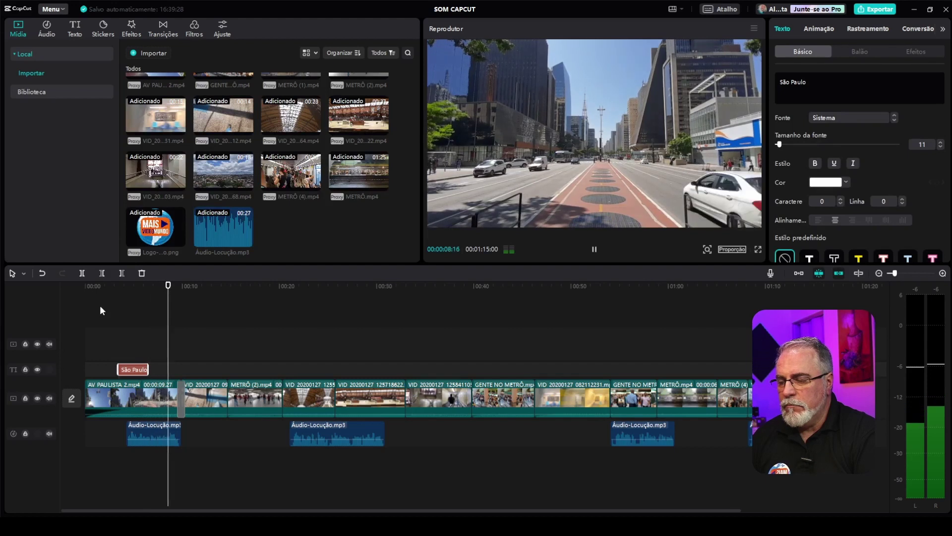
{"action": "key", "text": "space"}
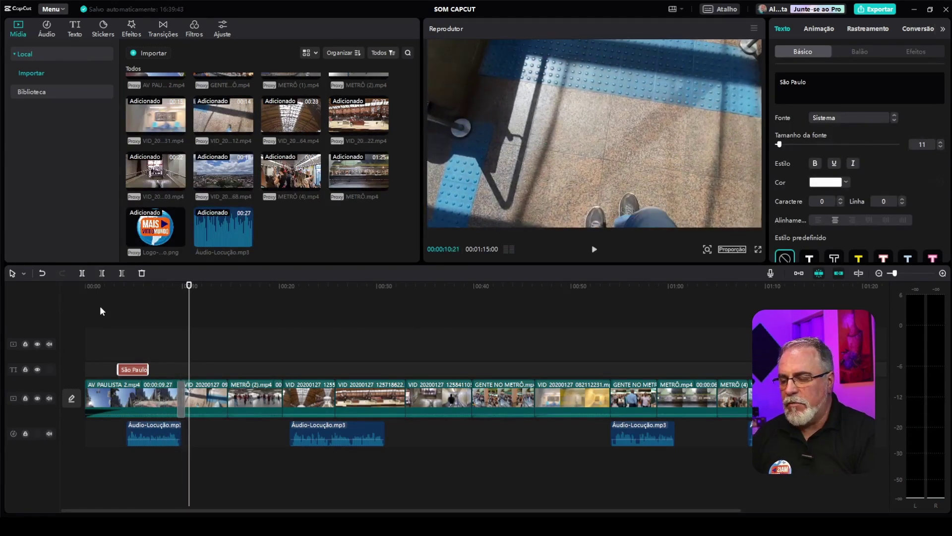
Play the video from about 19 seconds and from about 53 seconds to check the second, third and last narration pieces
{"action": "left_click", "coordinate": [270, 285]}
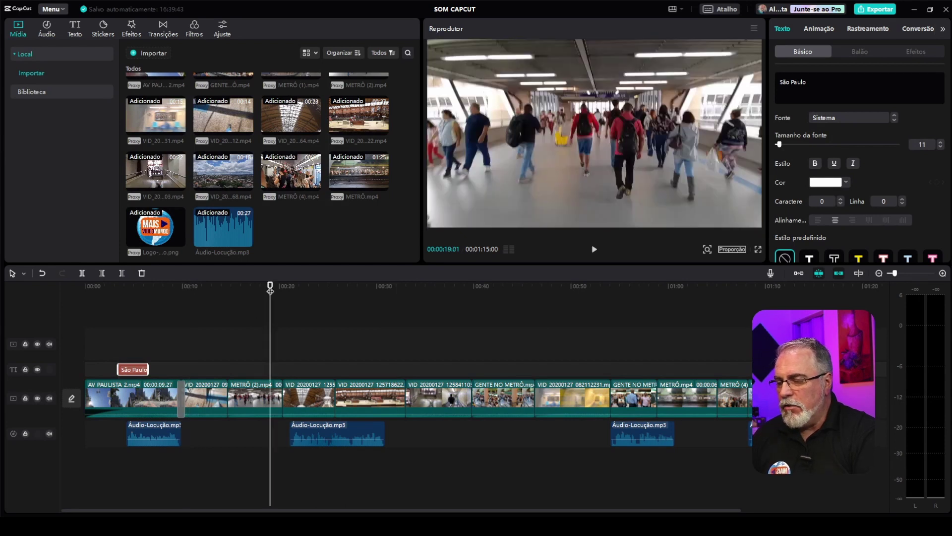
{"action": "key", "text": "space"}
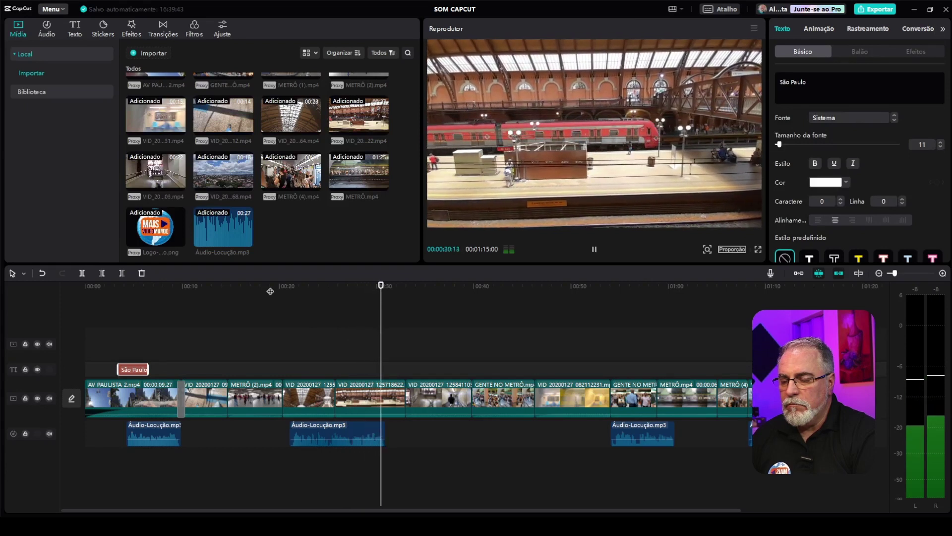
{"action": "key", "text": "space"}
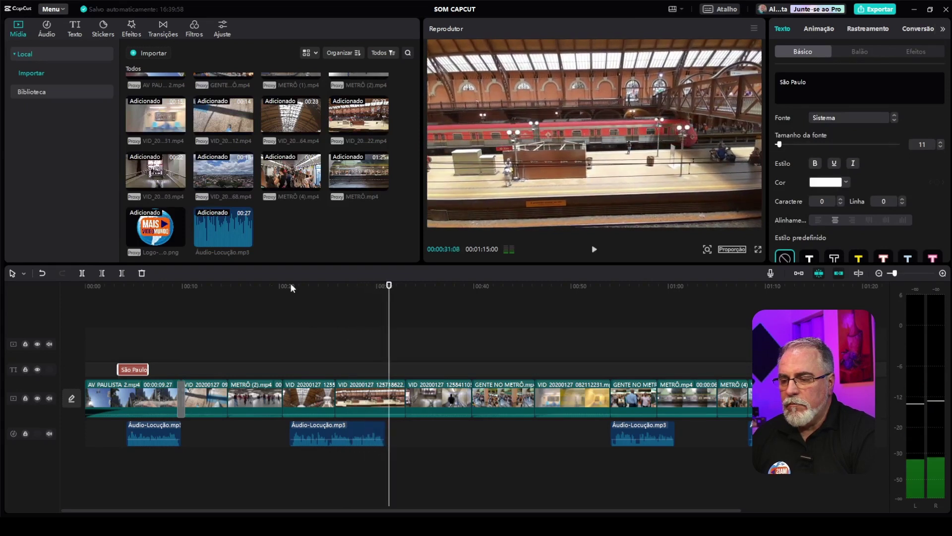
{"action": "left_click", "coordinate": [603, 297]}
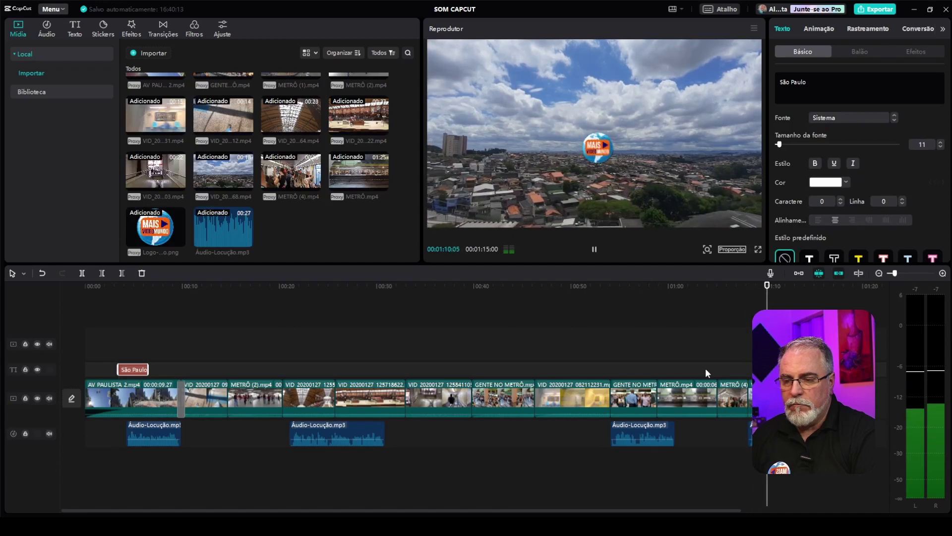
{"action": "key", "text": "space"}
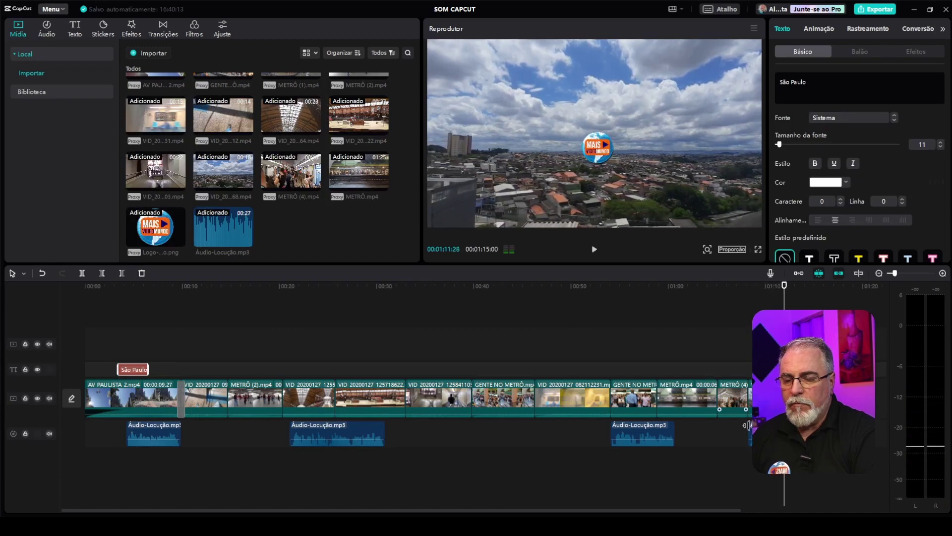
Move the last narration piece to about 00:01:05 and the third to about 58 seconds, directly before it, and play that section
{"action": "left_click", "coordinate": [745, 435]}
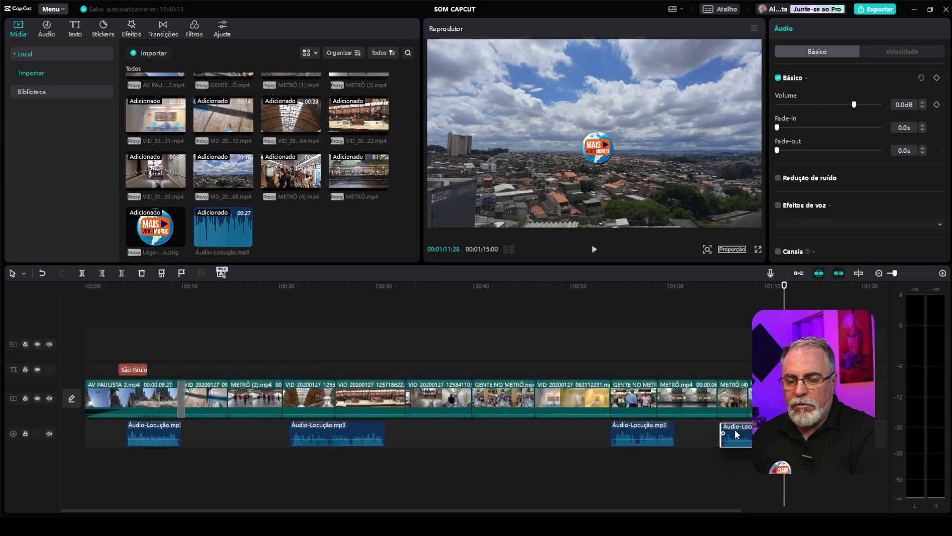
{"action": "left_click_drag", "start_coordinate": [650, 427], "coordinate": [694, 426]}
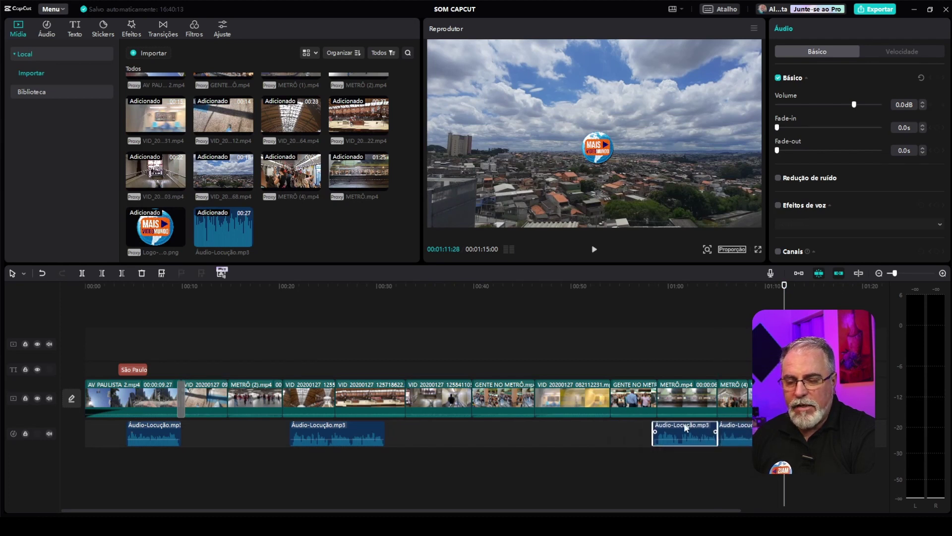
{"action": "left_click", "coordinate": [632, 285]}
{"action": "key", "text": "space"}
{"action": "key", "text": "space"}
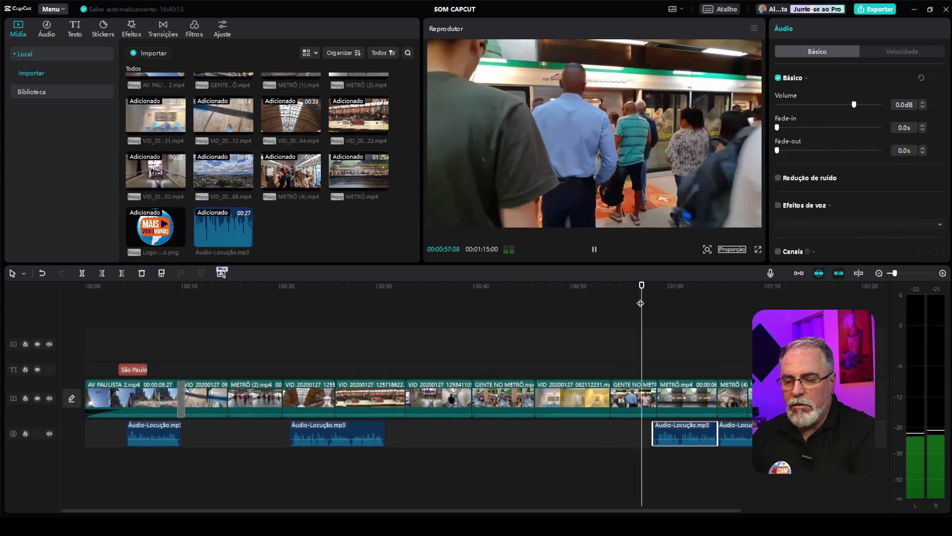
Shift the third and last narration pieces together so the third starts at about 59 seconds, and play the result
{"action": "left_click", "coordinate": [714, 456]}
{"action": "left_click", "coordinate": [693, 436]}
{"action": "left_click_drag", "start_coordinate": [671, 430], "coordinate": [679, 430]}
{"action": "key", "text": "space"}
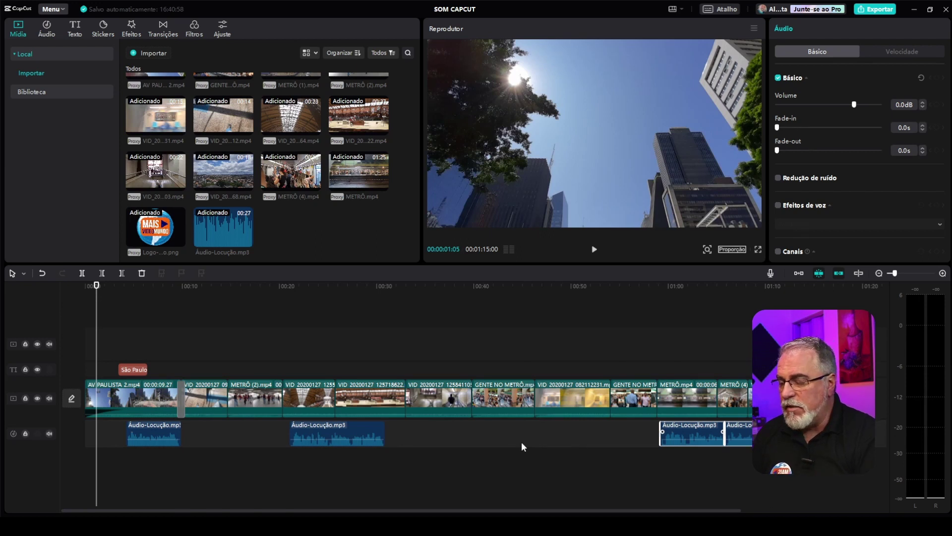
Play the opening from about 3 seconds, mute the main video track and play on to check the first narration piece's level alone
{"action": "left_click", "coordinate": [119, 287]}
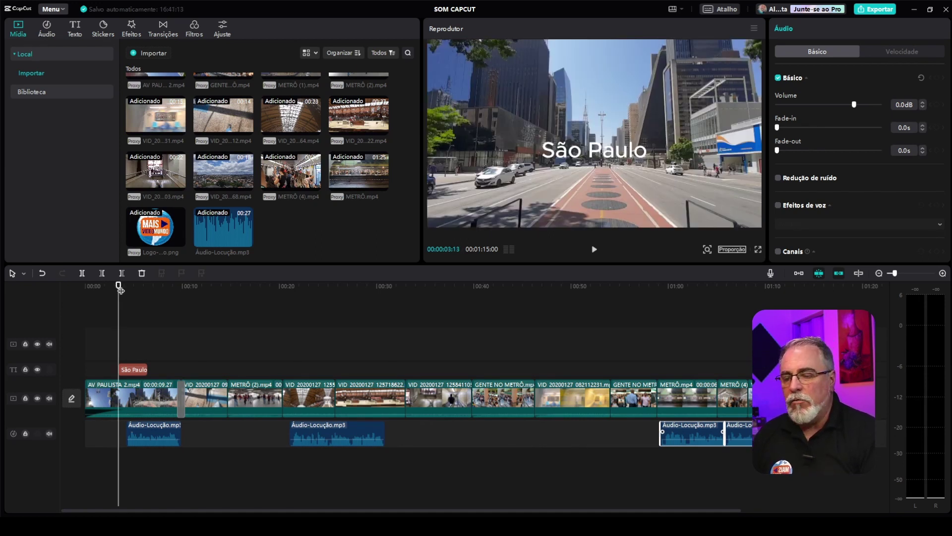
{"action": "key", "text": "space"}
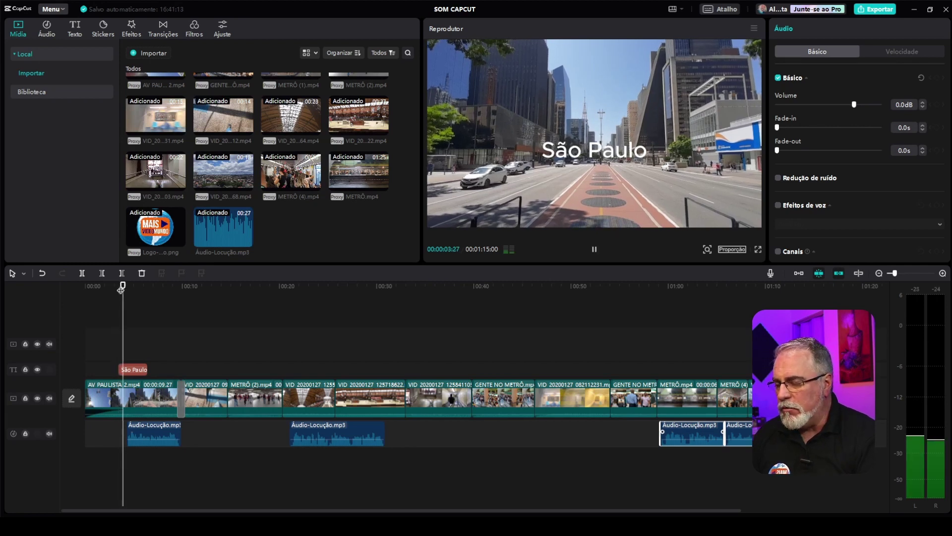
{"action": "key", "text": "space"}
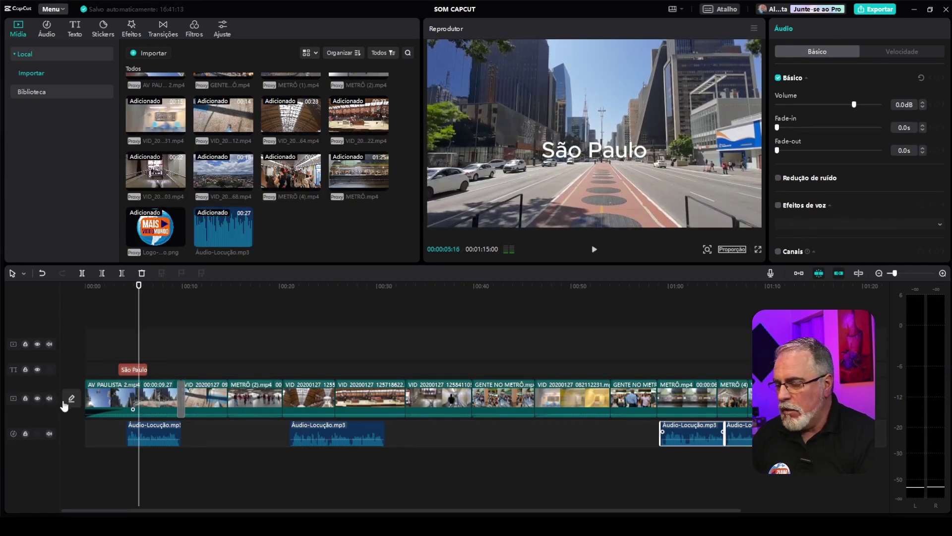
{"action": "left_click", "coordinate": [49, 398]}
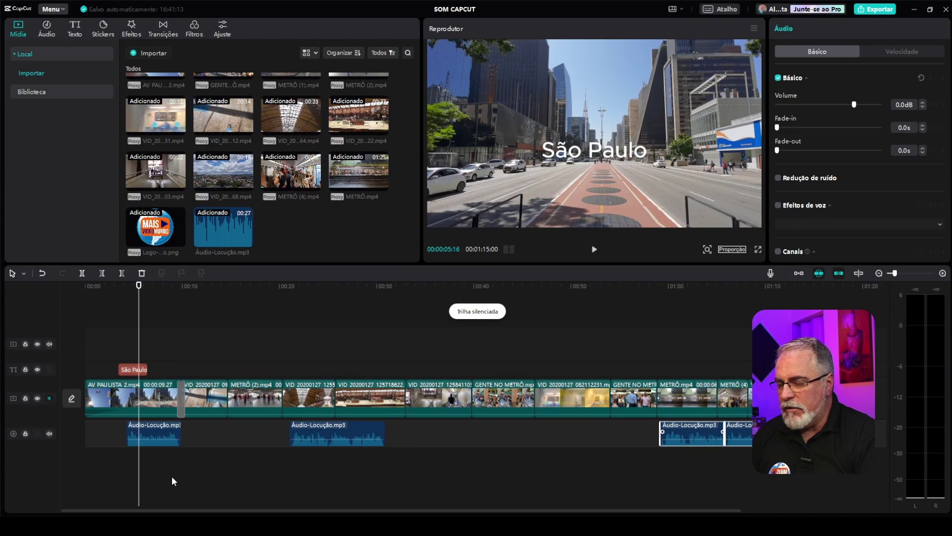
{"action": "key", "text": "space"}
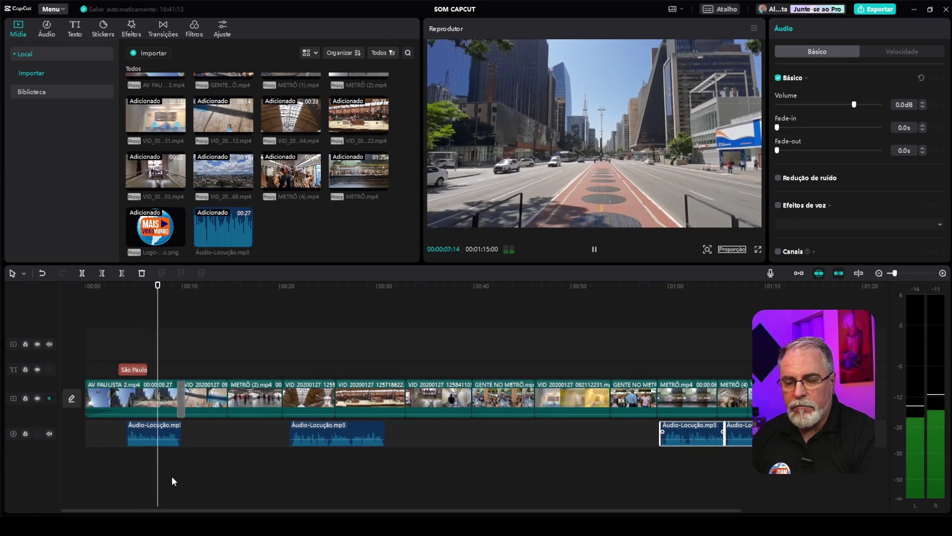
{"action": "key", "text": "space"}
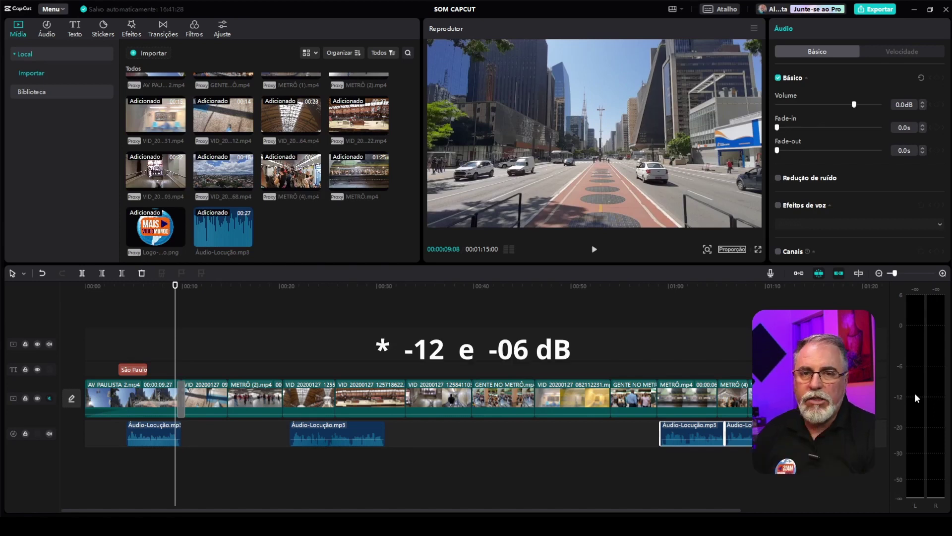
Set the first narration piece's volume to 4.0 dB and play it to check the level
{"action": "left_click", "coordinate": [156, 429]}
{"action": "left_click_drag", "start_coordinate": [854, 104], "coordinate": [858, 106]}
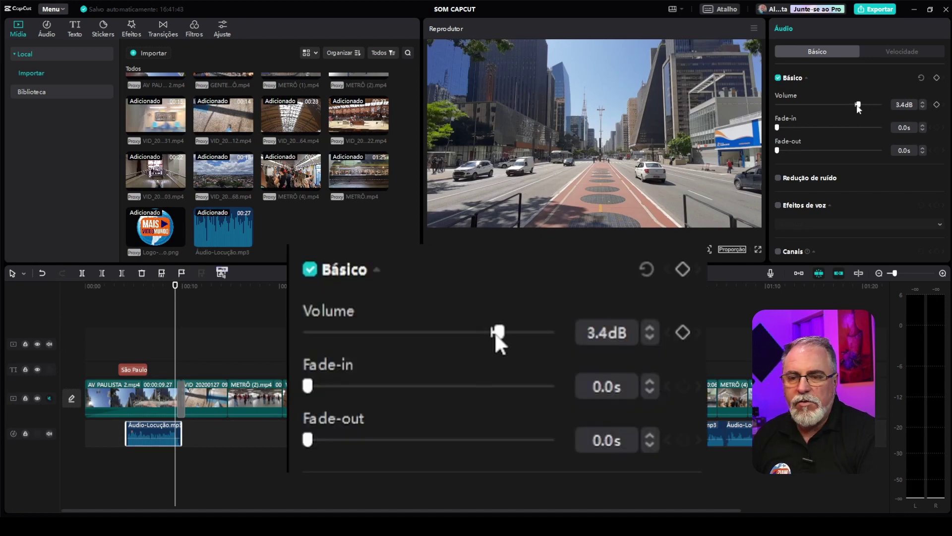
{"action": "left_click", "coordinate": [923, 103]}
{"action": "left_click", "coordinate": [923, 103]}
{"action": "left_click", "coordinate": [924, 103]}
{"action": "left_click", "coordinate": [923, 104]}
{"action": "left_click", "coordinate": [923, 103]}
{"action": "left_click", "coordinate": [924, 103]}
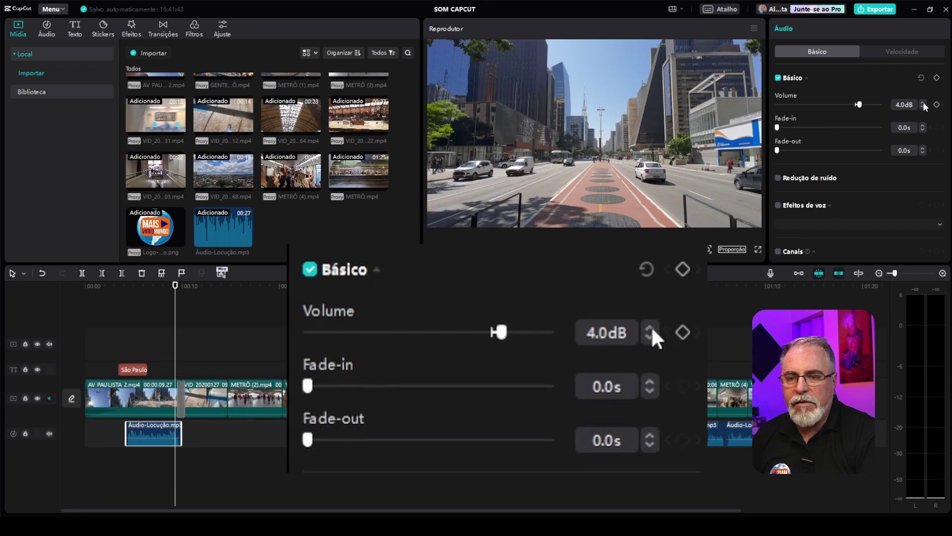
{"action": "left_click", "coordinate": [126, 282]}
{"action": "key", "text": "space"}
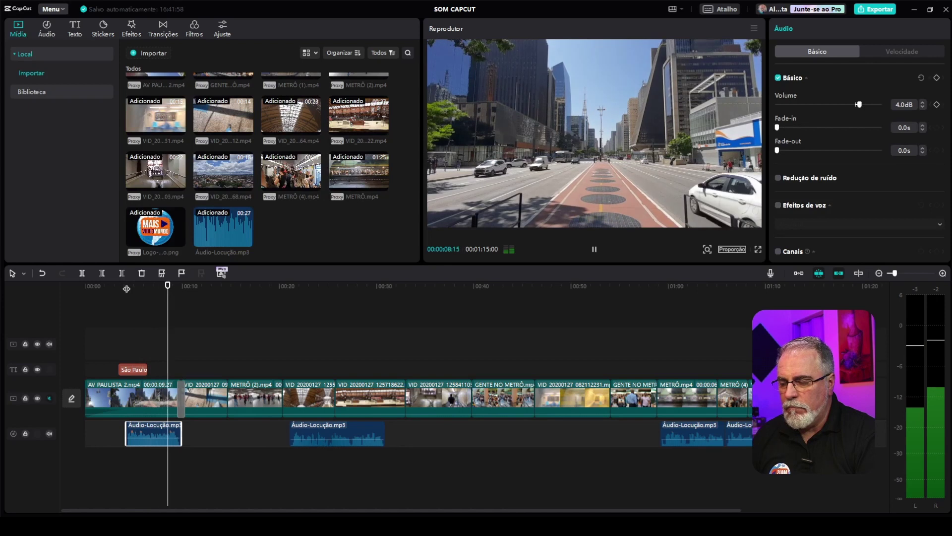
{"action": "key", "text": "space"}
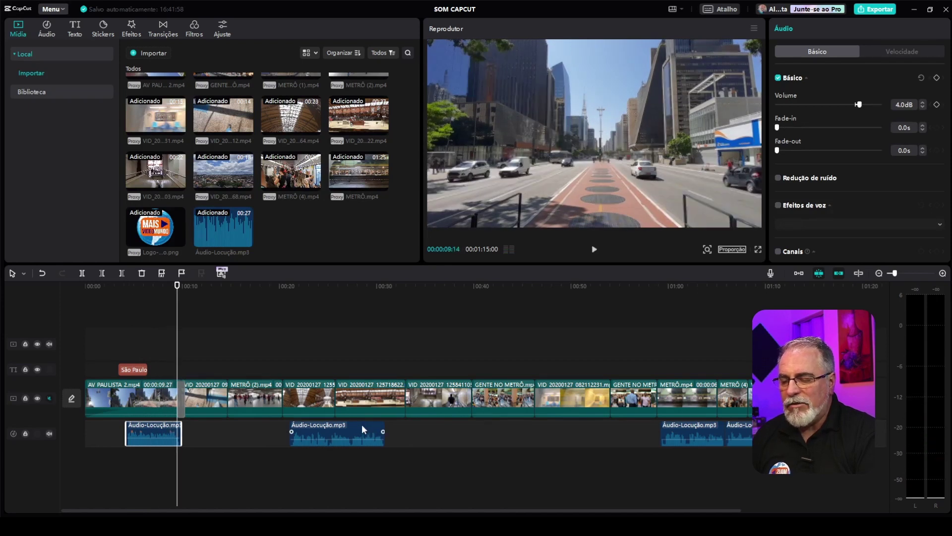
Set the volume of the other narration pieces to 4.0 dB and play from about 00:01:00 to check their level
{"action": "left_click", "coordinate": [316, 285]}
{"action": "left_click", "coordinate": [355, 424]}
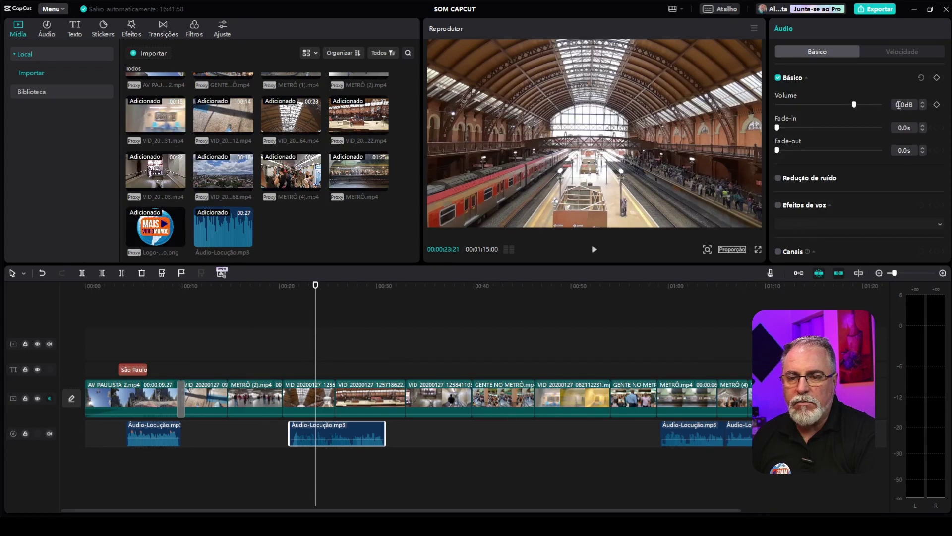
{"action": "left_click", "coordinate": [691, 434]}
{"action": "left_click", "coordinate": [742, 434]}
{"action": "left_click", "coordinate": [904, 105]}
{"action": "type", "text": "4"}
{"action": "key", "text": "Return"}
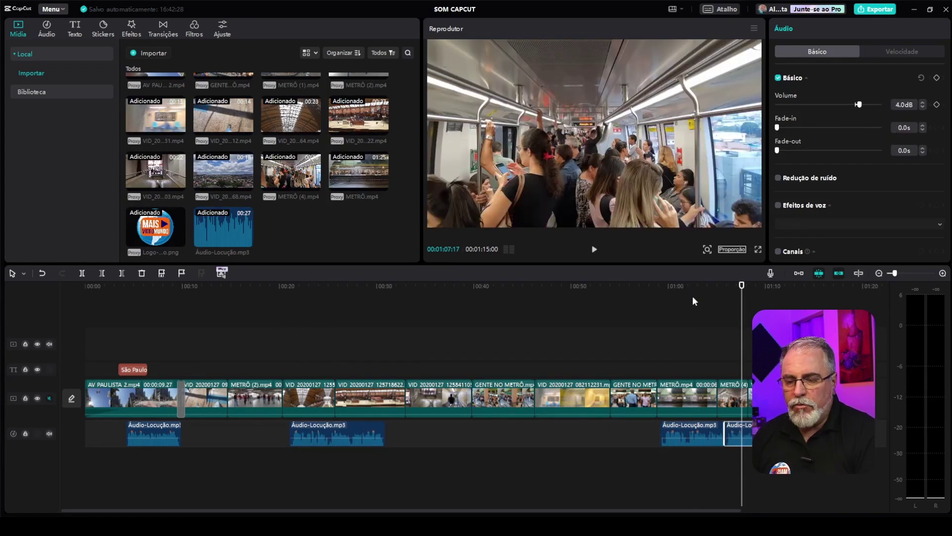
{"action": "left_click", "coordinate": [670, 285]}
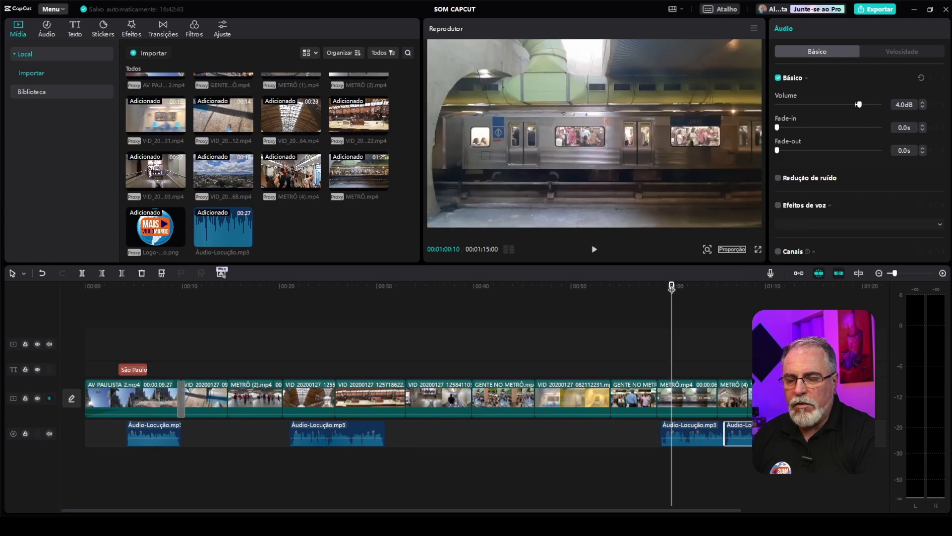
{"action": "key", "text": "space"}
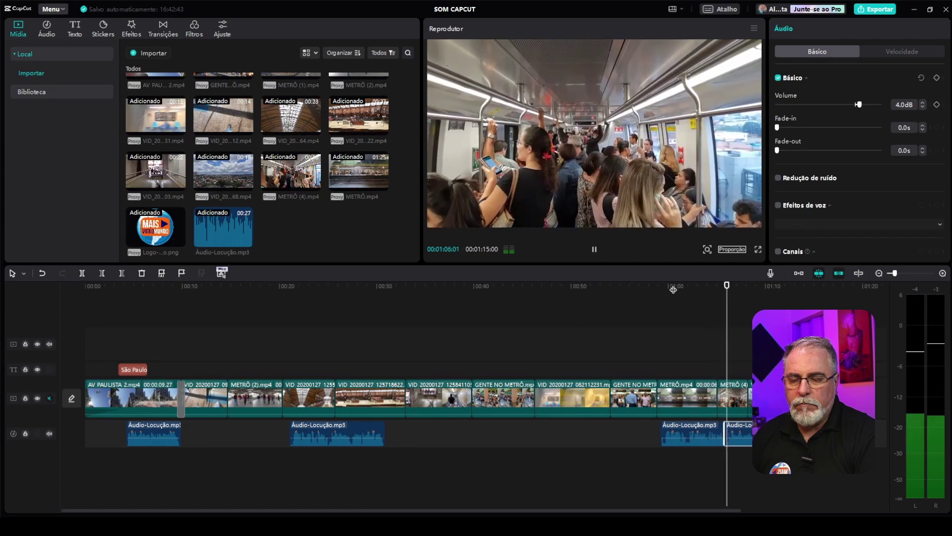
{"action": "key", "text": "space"}
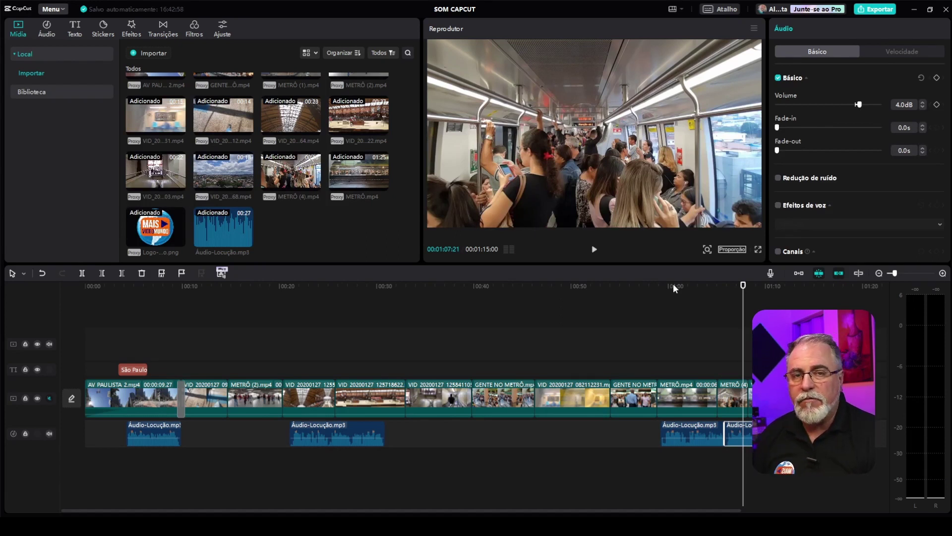
Unmute the main video track and play the first and second narration pieces and the first clip transition with the ambient sound
{"action": "left_click", "coordinate": [49, 397]}
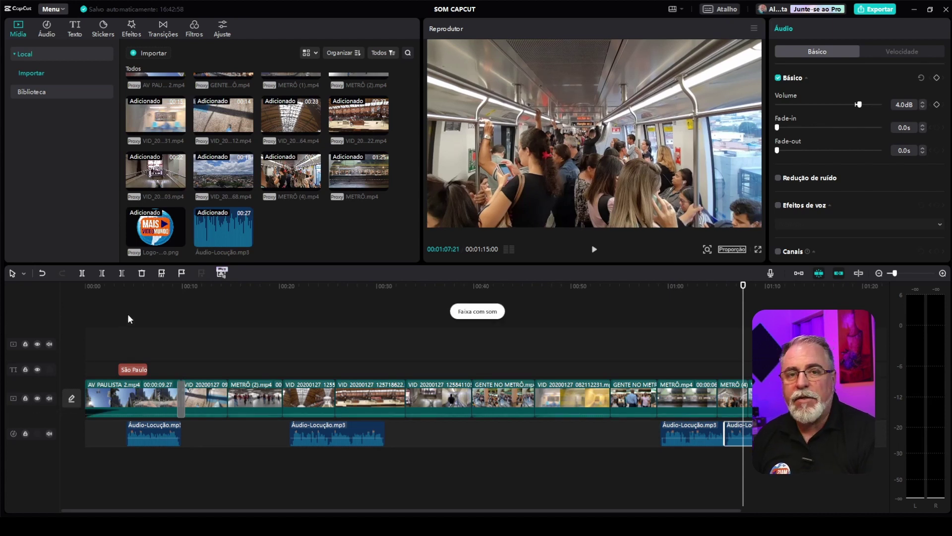
{"action": "left_click", "coordinate": [127, 287]}
{"action": "key", "text": "space"}
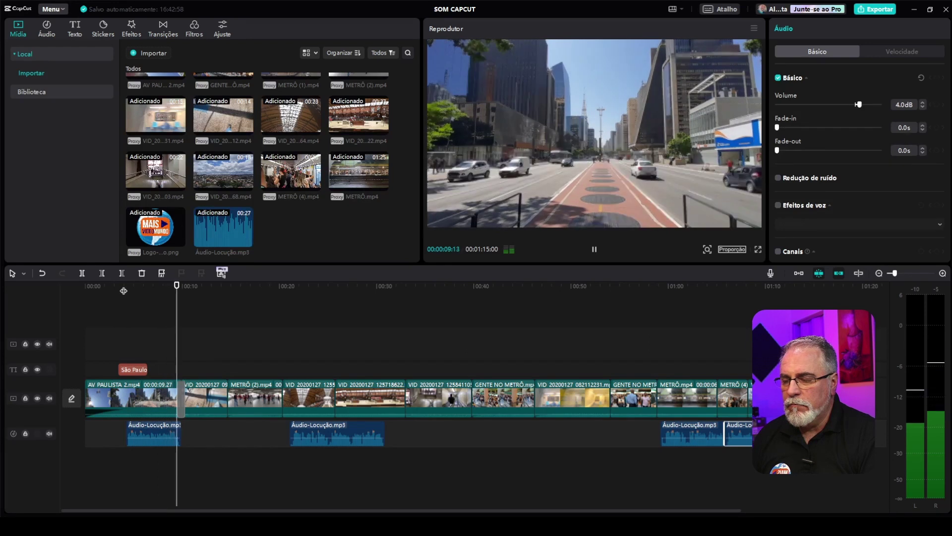
{"action": "left_click", "coordinate": [290, 289]}
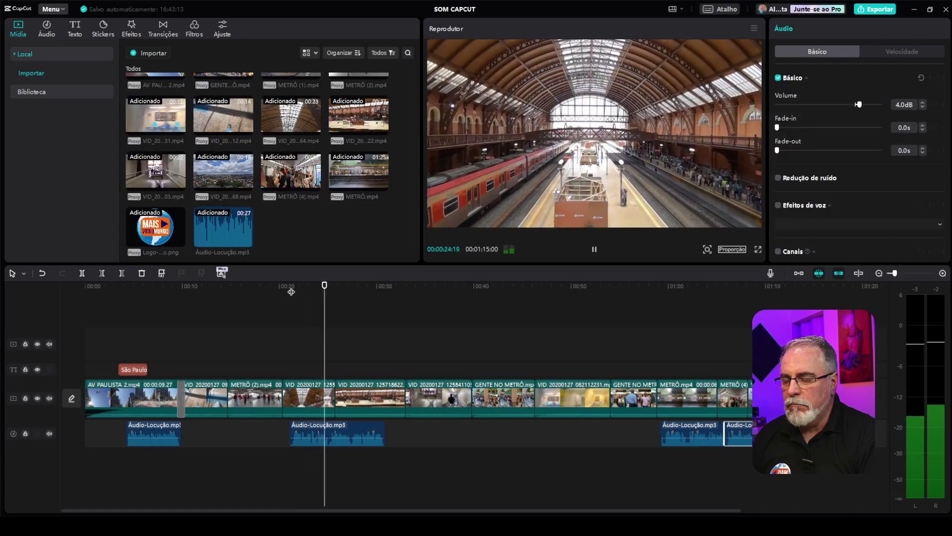
{"action": "key", "text": "space"}
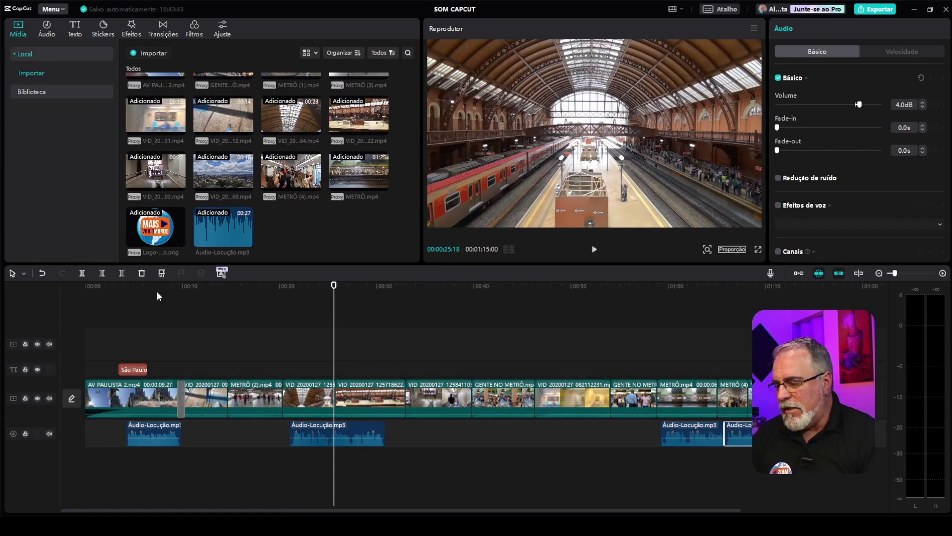
{"action": "left_click", "coordinate": [172, 287]}
{"action": "key", "text": "space"}
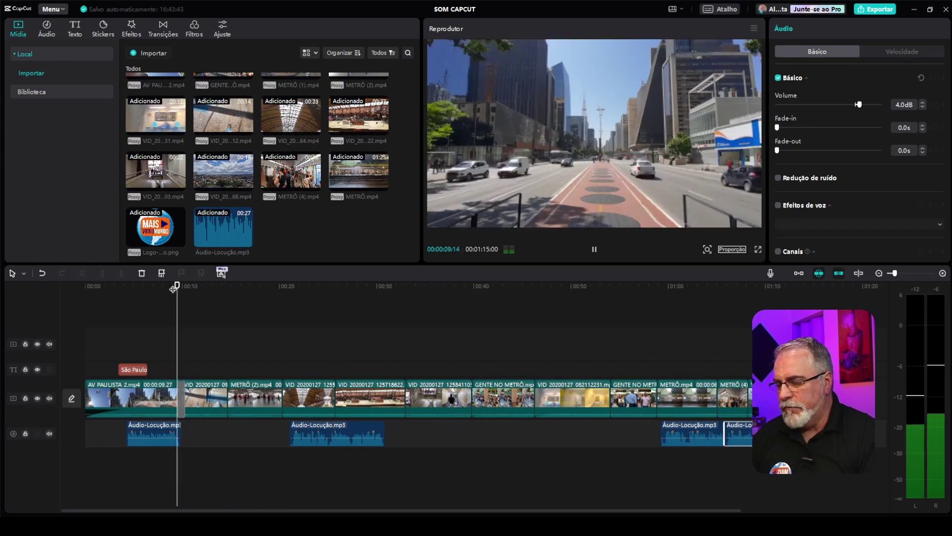
{"action": "key", "text": "space"}
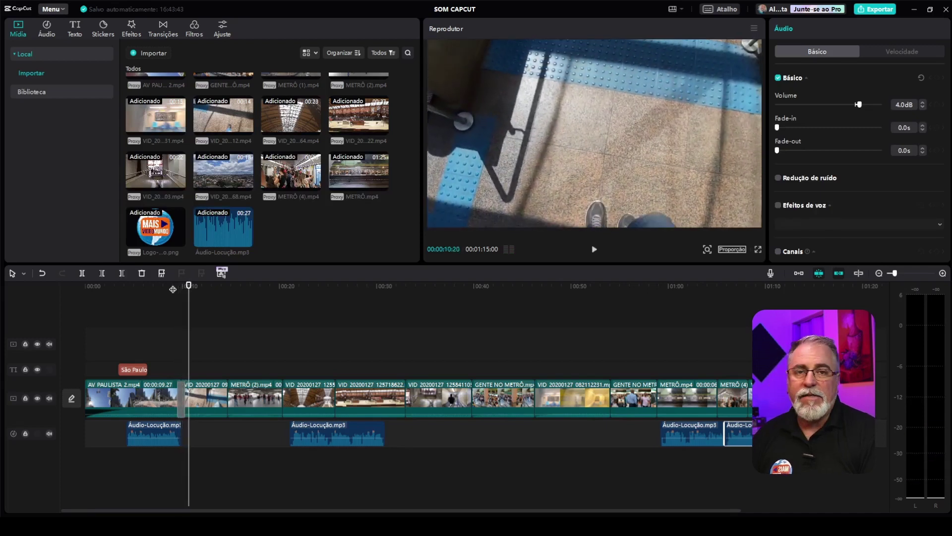
Import the sound effect EPIC Swish (3).wav from the Efeitos sonoros folder and add it at 00:00:09:14, at the first clip transition
{"action": "left_click", "coordinate": [177, 285]}
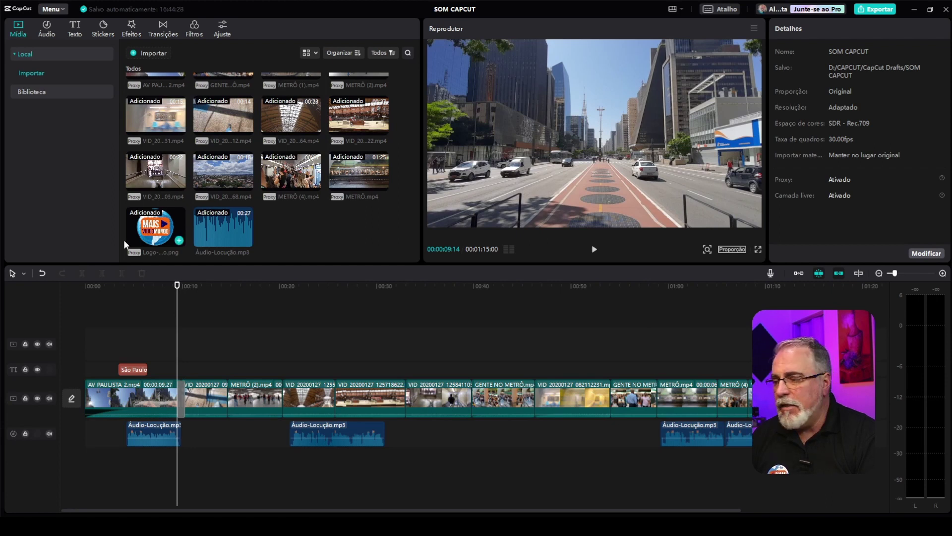
{"action": "left_click", "coordinate": [151, 54]}
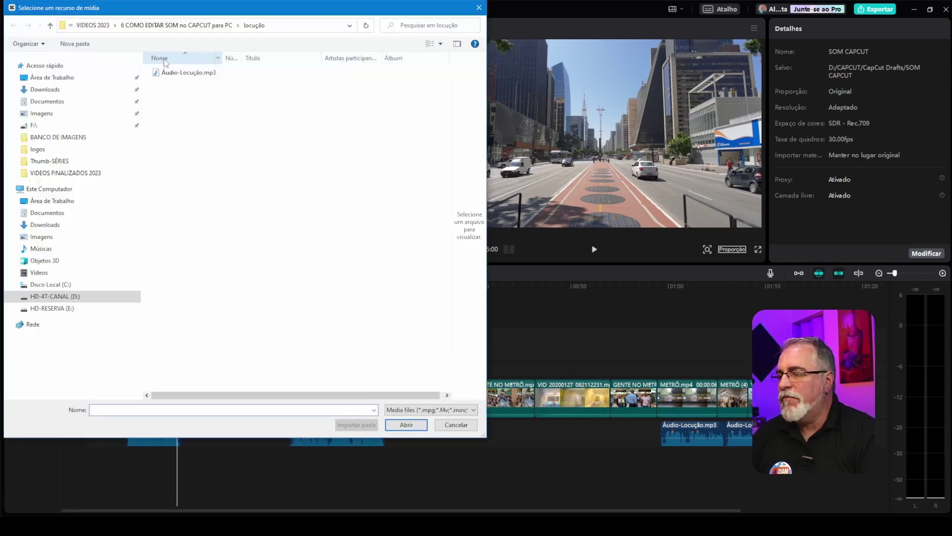
{"action": "left_click", "coordinate": [223, 28]}
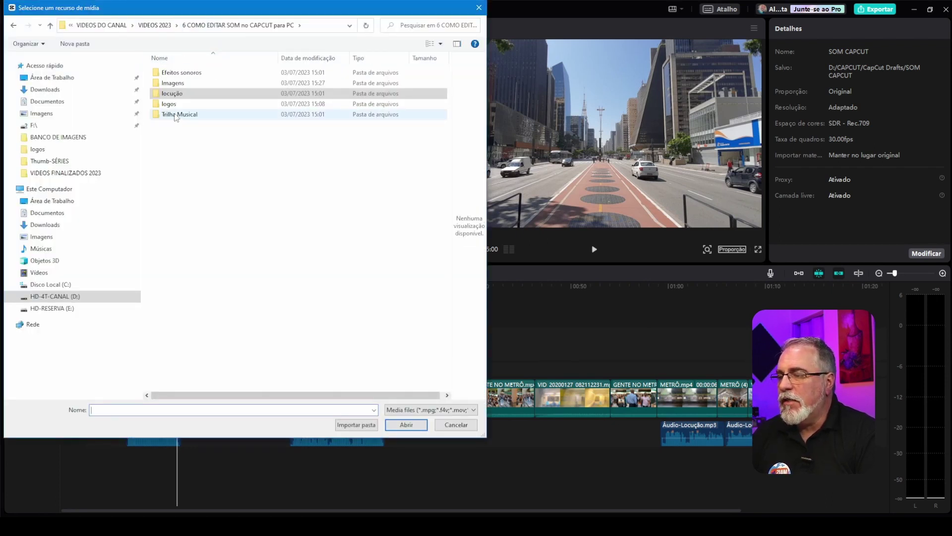
{"action": "double_click", "coordinate": [180, 72]}
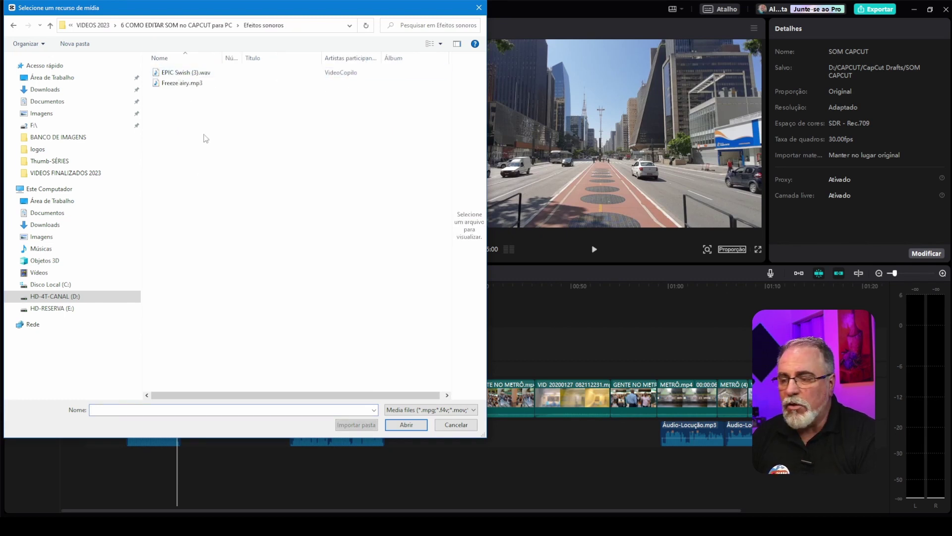
{"action": "left_click", "coordinate": [181, 74]}
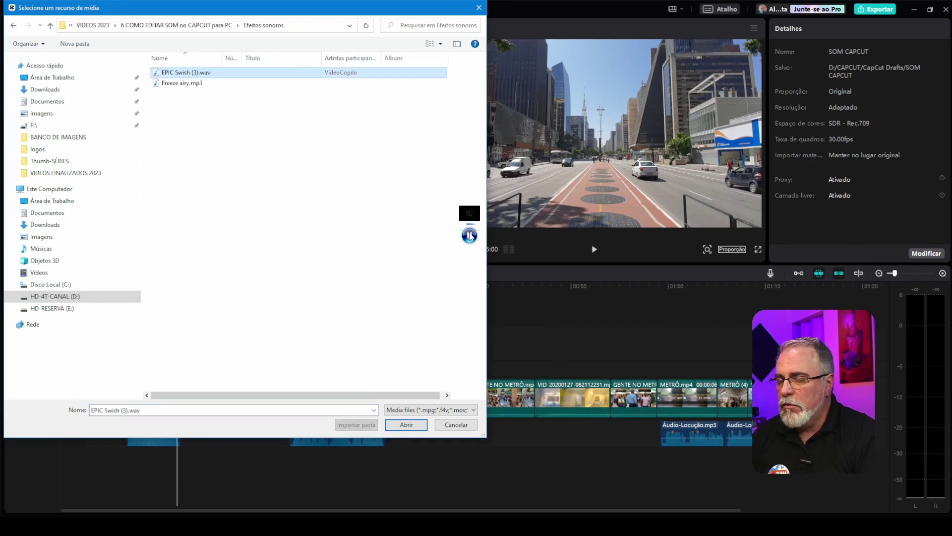
{"action": "left_click", "coordinate": [177, 84]}
{"action": "left_click", "coordinate": [469, 238]}
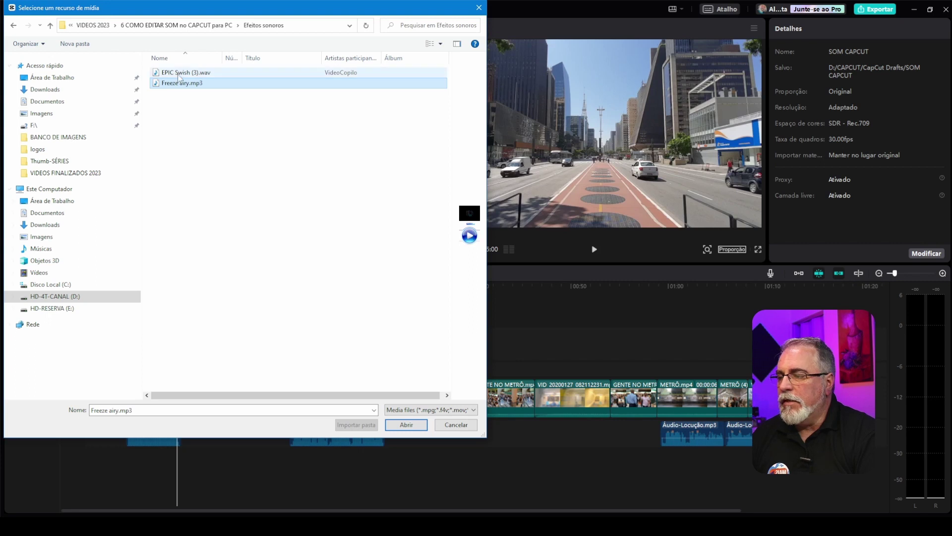
{"action": "key", "text": "Up"}
{"action": "left_click", "coordinate": [406, 425]}
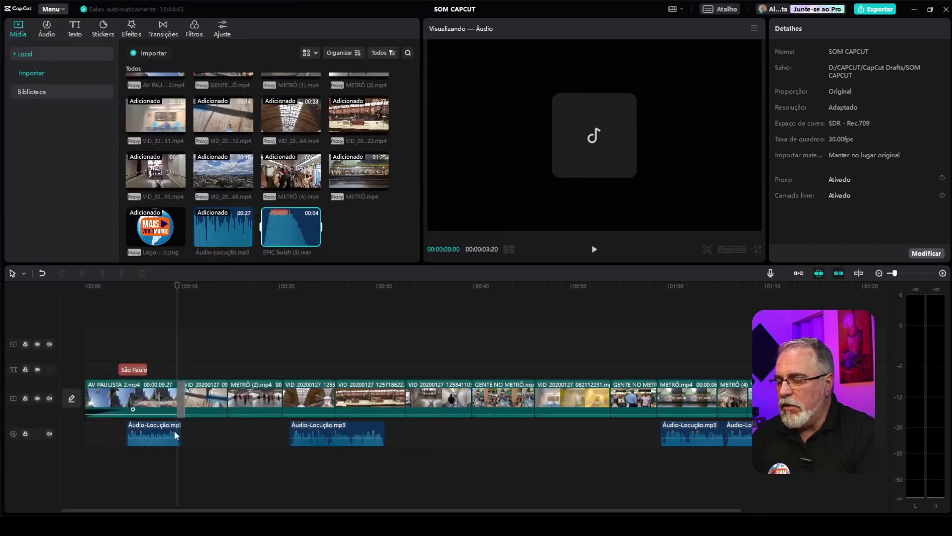
{"action": "left_click", "coordinate": [315, 241]}
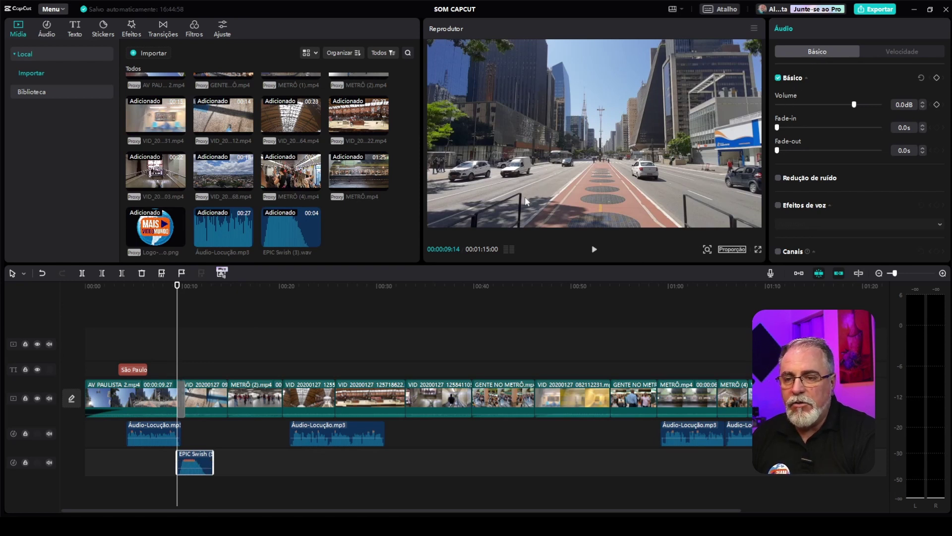
Set the EPIC Swish effect's speed to 1.5x
{"action": "left_click", "coordinate": [191, 462]}
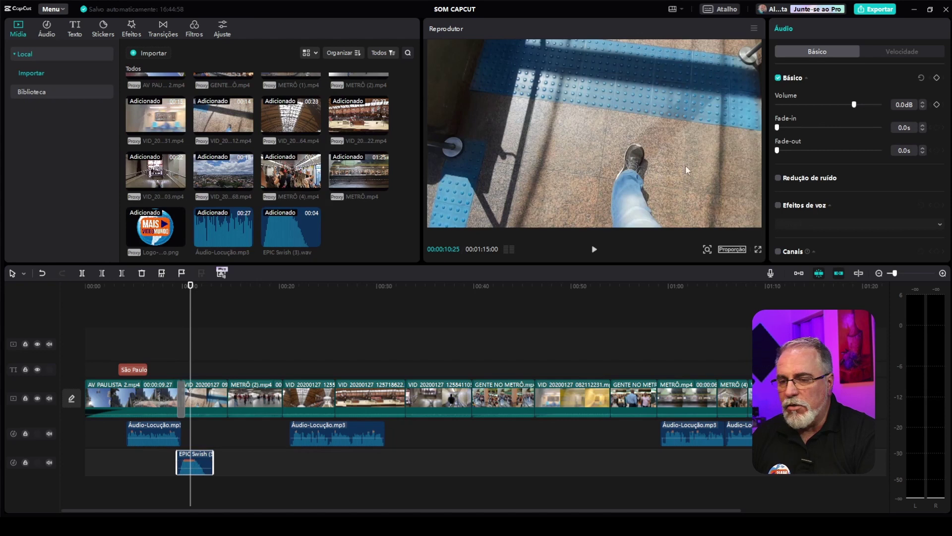
{"action": "left_click", "coordinate": [902, 50]}
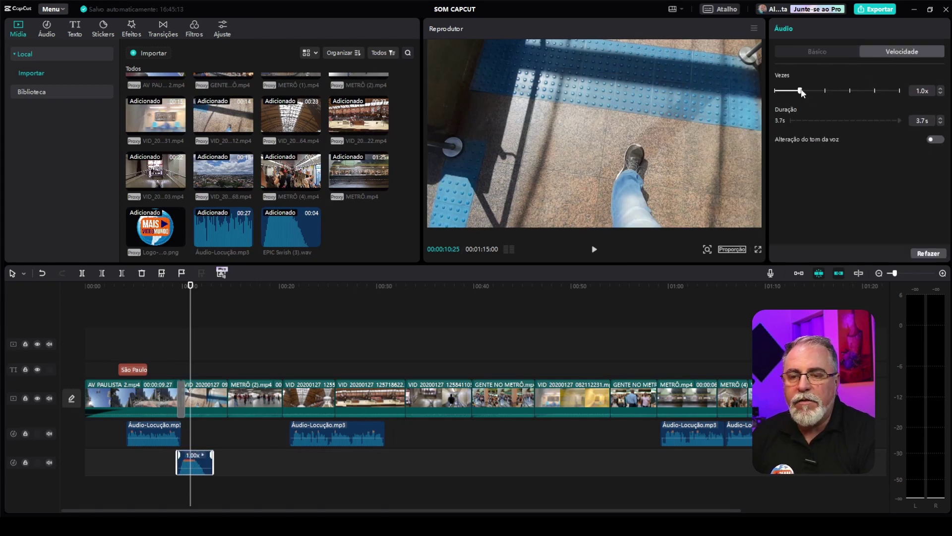
{"action": "left_click_drag", "start_coordinate": [801, 91], "coordinate": [813, 91]}
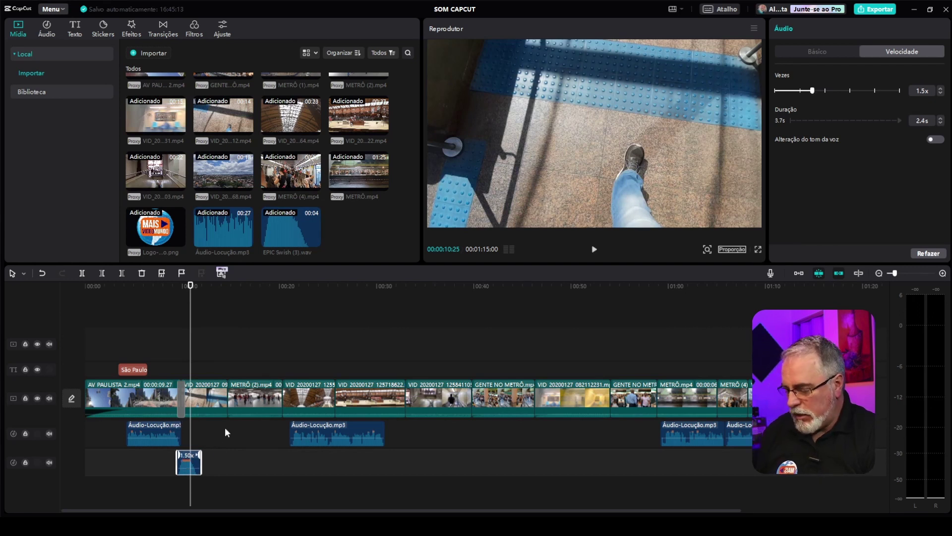
Move the EPIC Swish effect earlier to start at about 00:00:09, just before the first transition, and play that passage
{"action": "scroll", "coordinate": [221, 434], "scroll_direction": "up", "scroll_amount": 3}
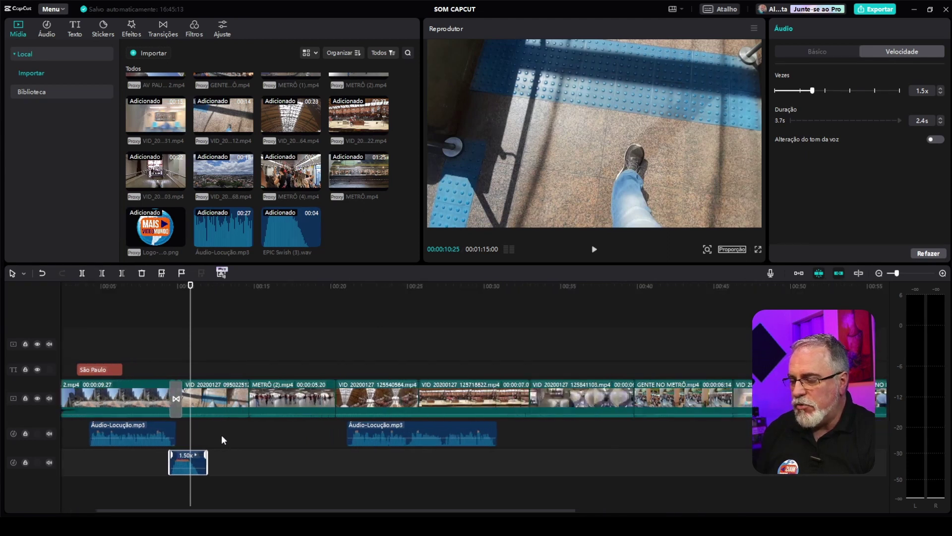
{"action": "scroll", "coordinate": [221, 434], "scroll_direction": "up", "scroll_amount": 4}
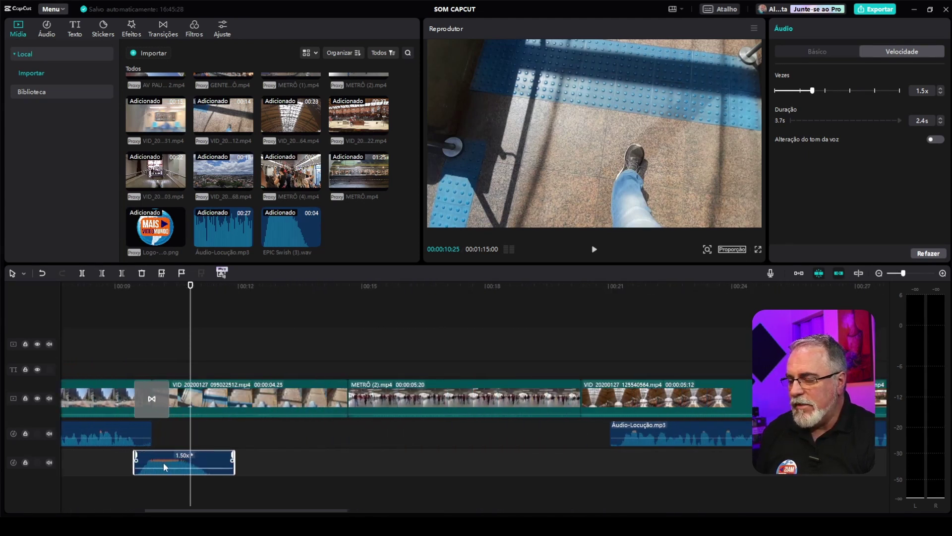
{"action": "left_click_drag", "start_coordinate": [163, 459], "coordinate": [137, 465]}
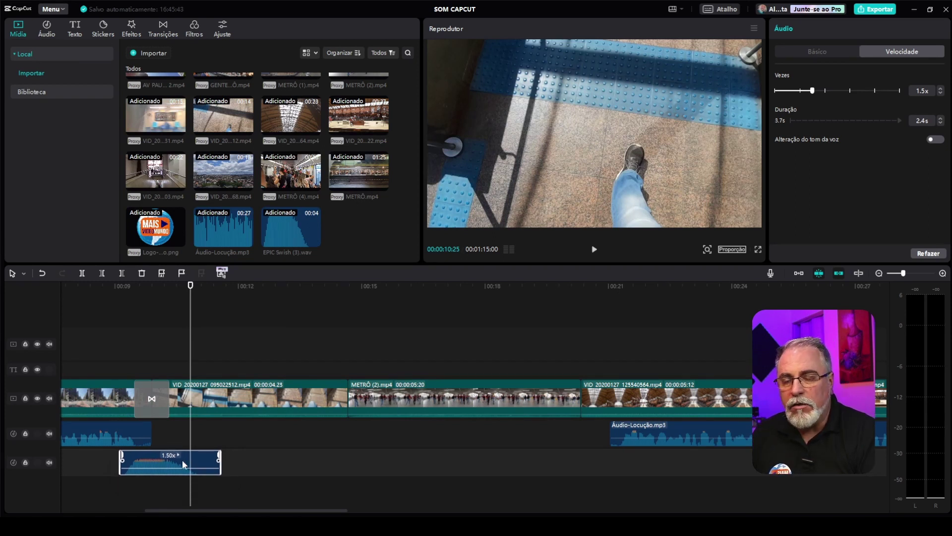
{"action": "left_click", "coordinate": [104, 286]}
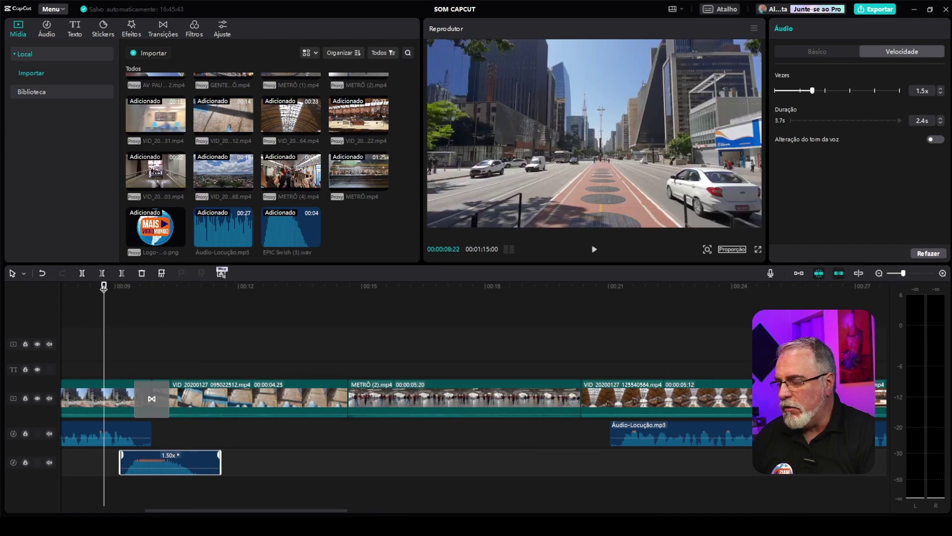
{"action": "key", "text": "space"}
{"action": "key", "text": "space"}
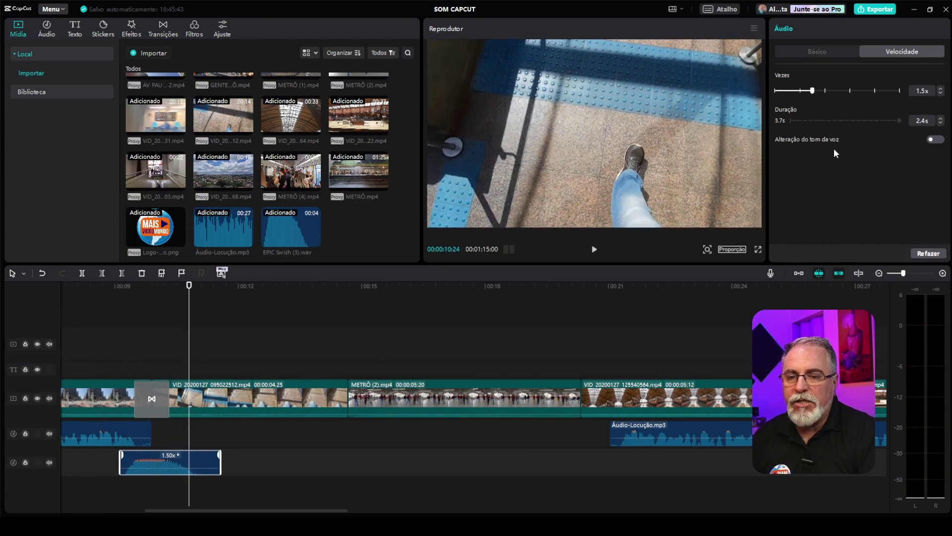
Lower the EPIC Swish effect's volume to -8.0 dB and play the first transition to check it
{"action": "left_click", "coordinate": [818, 53]}
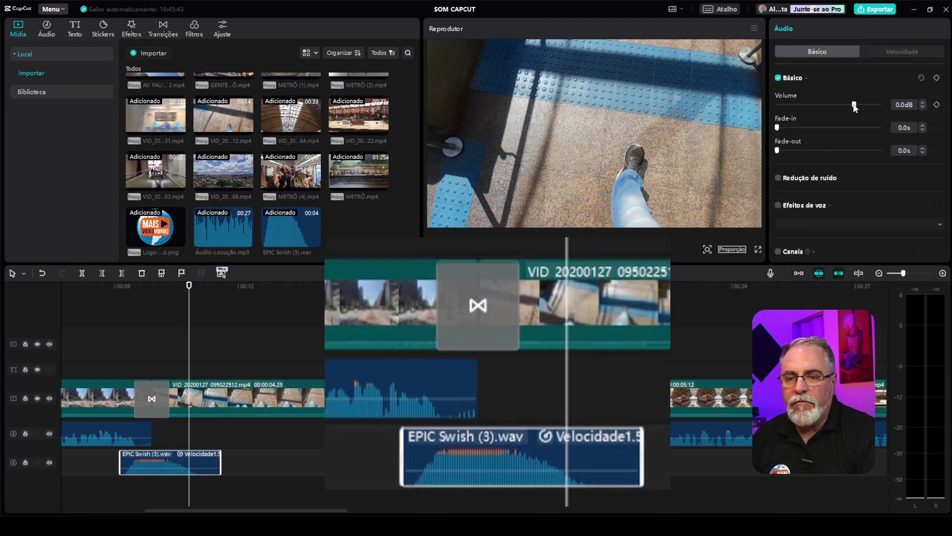
{"action": "left_click_drag", "start_coordinate": [852, 108], "coordinate": [843, 109]}
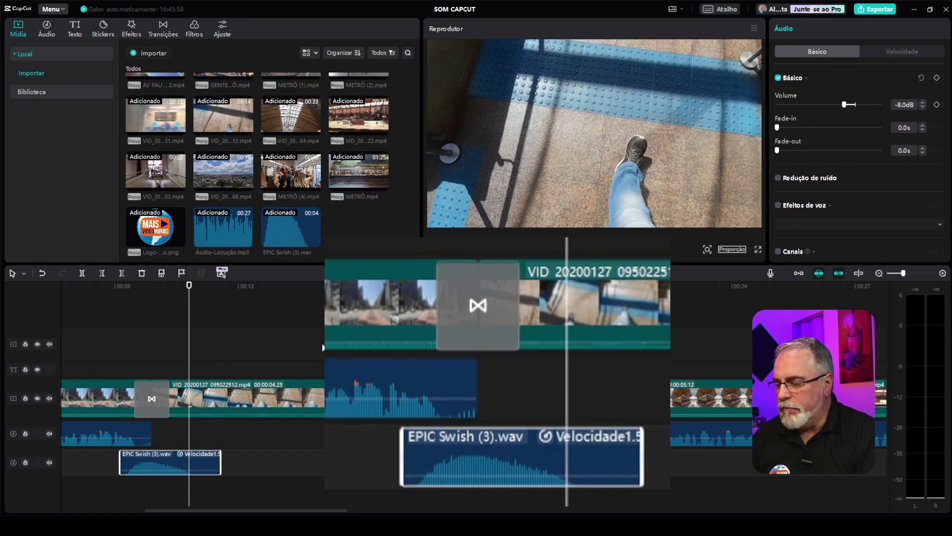
{"action": "left_click", "coordinate": [88, 285]}
{"action": "key", "text": "space"}
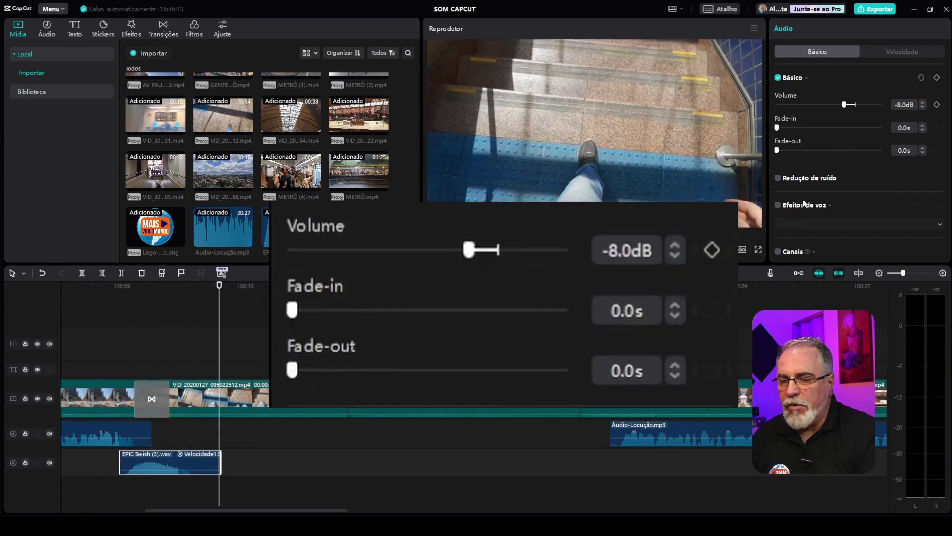
Set the EPIC Swish effect's volume to -10.0 dB and play the transition from about 00:00:09
{"action": "left_click", "coordinate": [923, 103]}
{"action": "left_click", "coordinate": [923, 102]}
{"action": "left_click", "coordinate": [923, 103]}
{"action": "left_click", "coordinate": [923, 107]}
{"action": "left_click", "coordinate": [922, 107]}
{"action": "left_click", "coordinate": [923, 107]}
{"action": "left_click", "coordinate": [923, 107]}
{"action": "left_click", "coordinate": [923, 108]}
{"action": "left_click", "coordinate": [923, 108]}
{"action": "left_click", "coordinate": [923, 107]}
{"action": "left_click", "coordinate": [923, 107]}
{"action": "left_click", "coordinate": [923, 107]}
{"action": "left_click", "coordinate": [923, 107]}
{"action": "left_click", "coordinate": [922, 107]}
{"action": "left_click", "coordinate": [923, 107]}
{"action": "left_click", "coordinate": [922, 107]}
{"action": "left_click", "coordinate": [923, 107]}
{"action": "left_click", "coordinate": [923, 107]}
{"action": "left_click", "coordinate": [922, 108]}
{"action": "left_click", "coordinate": [923, 107]}
{"action": "left_click", "coordinate": [923, 107]}
{"action": "left_click", "coordinate": [922, 107]}
{"action": "left_click", "coordinate": [922, 107]}
{"action": "left_click", "coordinate": [922, 108]}
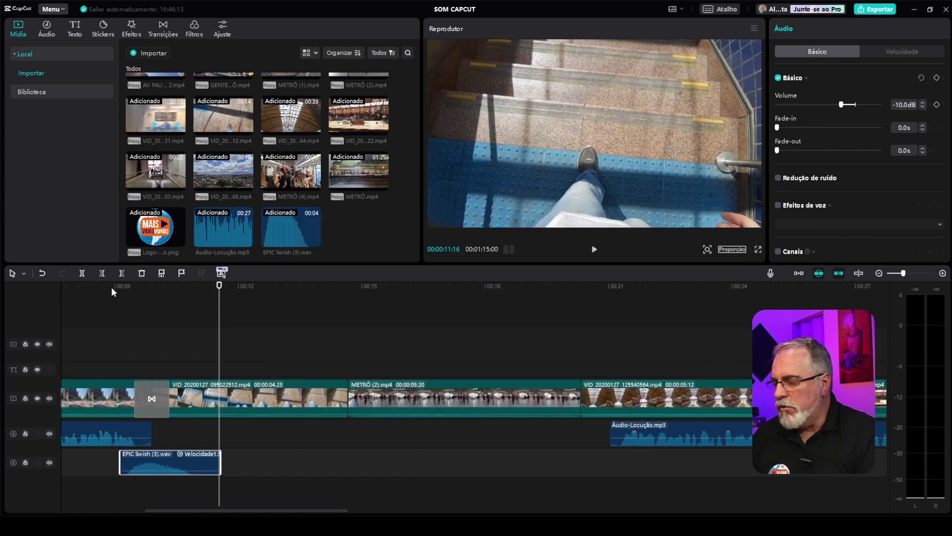
{"action": "left_click", "coordinate": [112, 290]}
{"action": "key", "text": "space"}
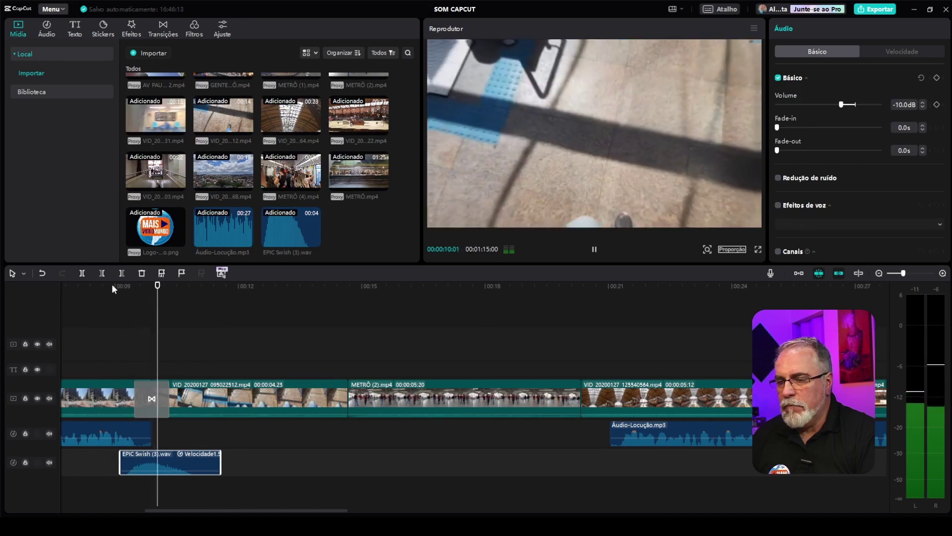
{"action": "key", "text": "space"}
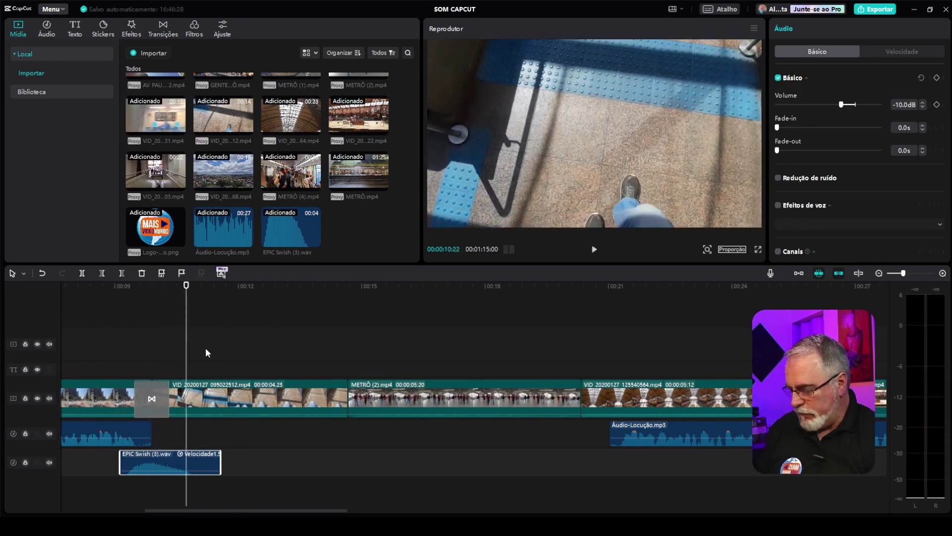
Import the sound effect Freeze airy.mp3 and add it at 00:01:09:16, where the closing logo starts
{"action": "scroll", "coordinate": [206, 347], "scroll_direction": "down", "scroll_amount": 2}
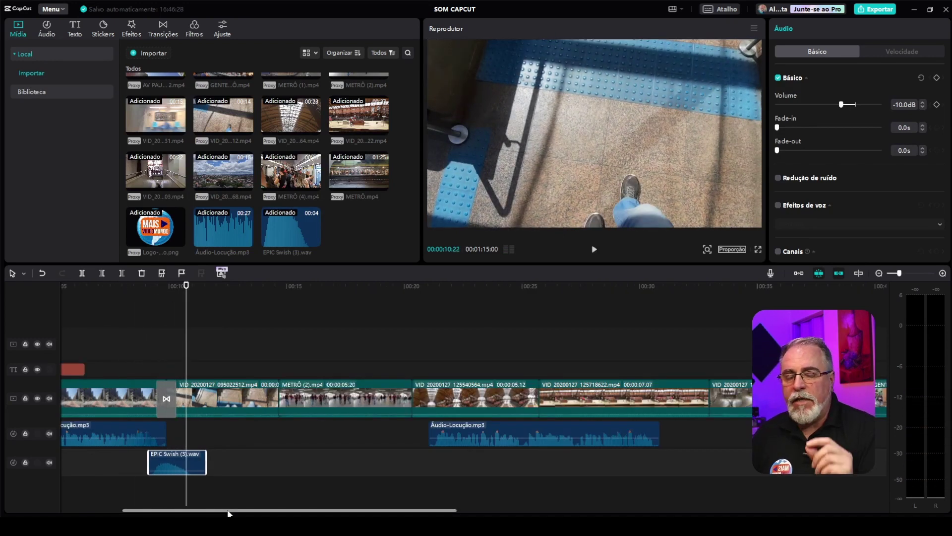
{"action": "left_click_drag", "start_coordinate": [228, 511], "coordinate": [642, 511]}
{"action": "left_click", "coordinate": [543, 289]}
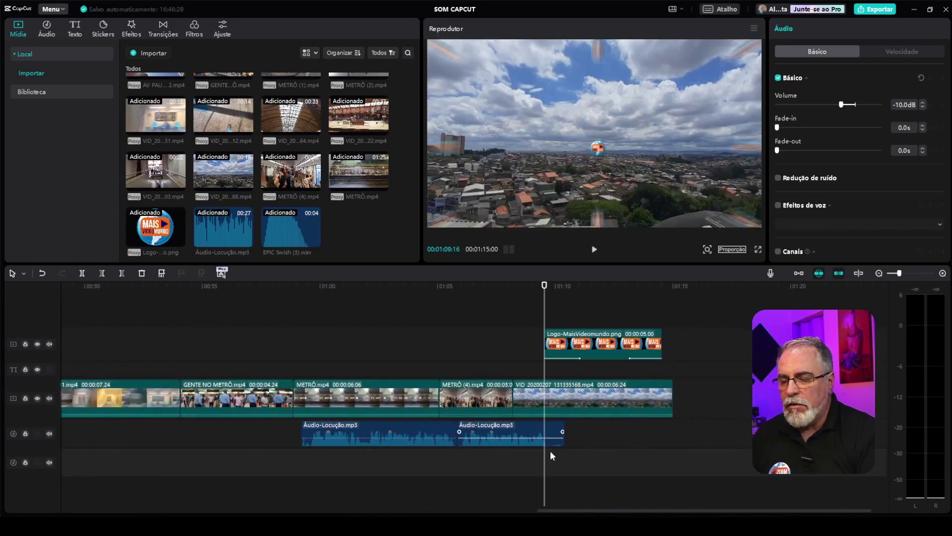
{"action": "left_click", "coordinate": [137, 52]}
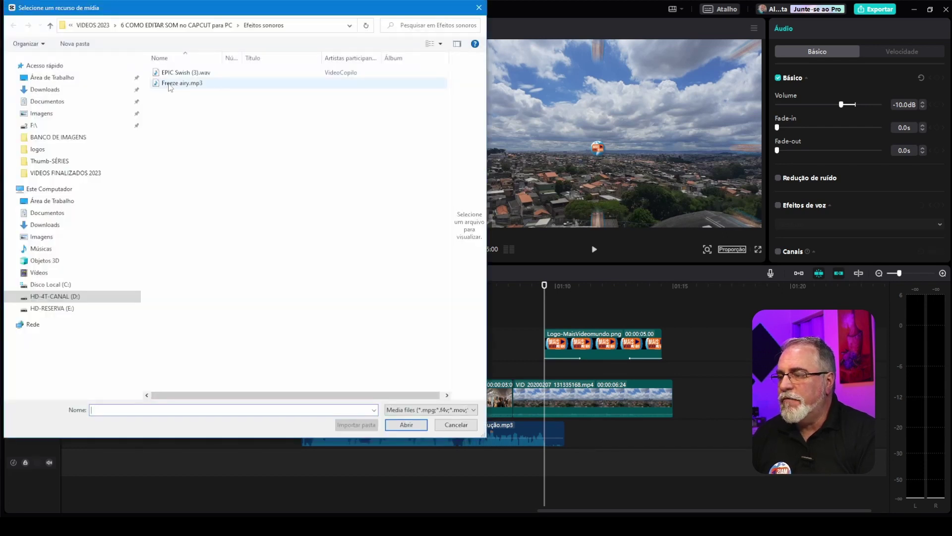
{"action": "left_click", "coordinate": [170, 84]}
{"action": "left_click", "coordinate": [400, 425]}
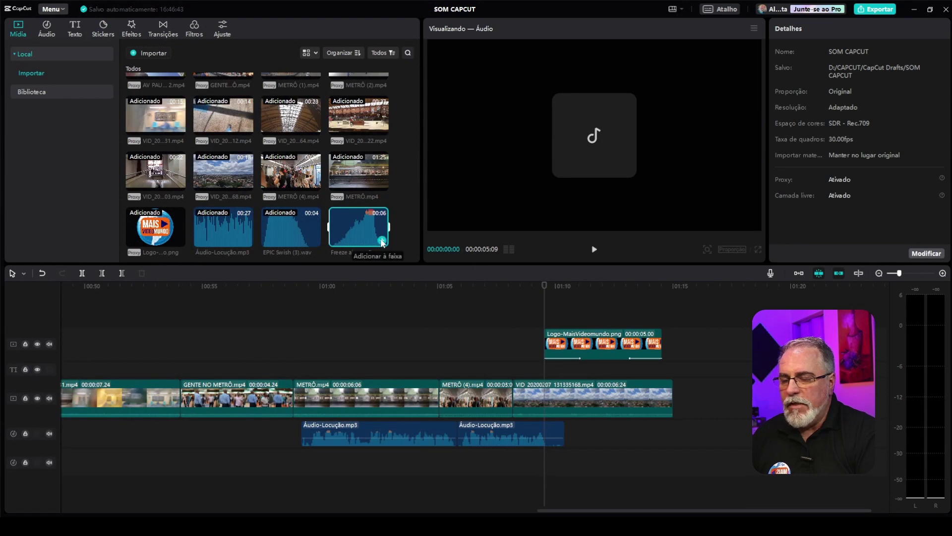
{"action": "left_click", "coordinate": [382, 241]}
Play the ending from just before the logo to check the Freeze airy effect against the logo animation
{"action": "mouse_move", "coordinate": [608, 469]}
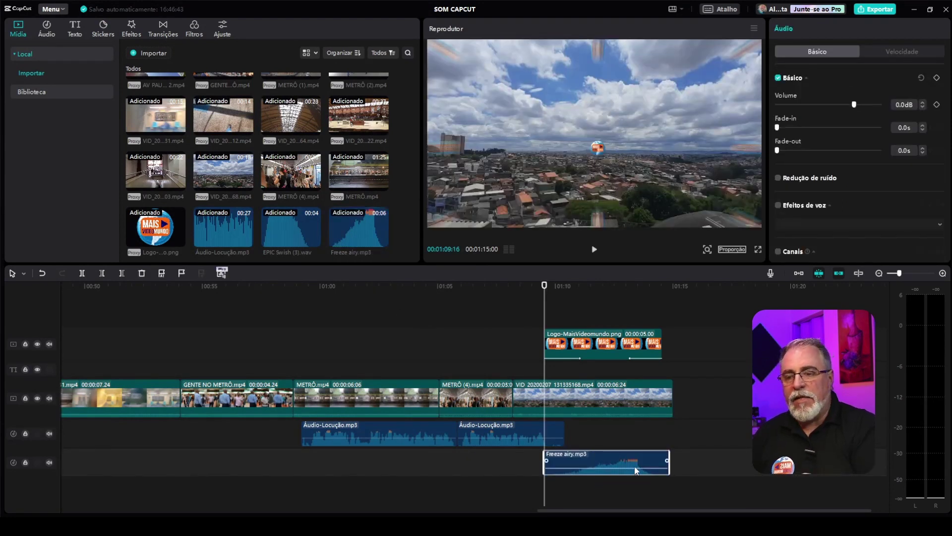
{"action": "left_click", "coordinate": [531, 286]}
{"action": "key", "text": "space"}
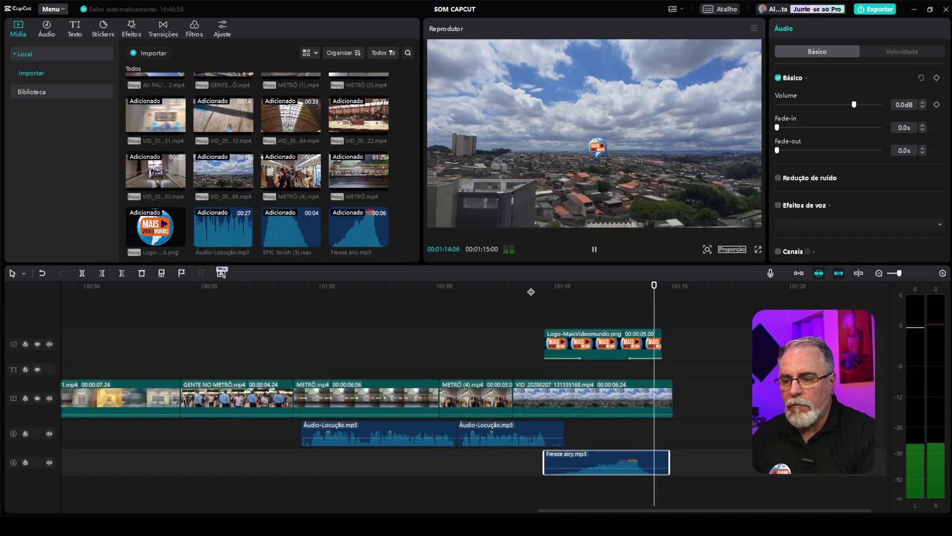
Set the closing logo's exit animation duration to 0.9 s
{"action": "left_click", "coordinate": [631, 356]}
{"action": "left_click", "coordinate": [821, 29]}
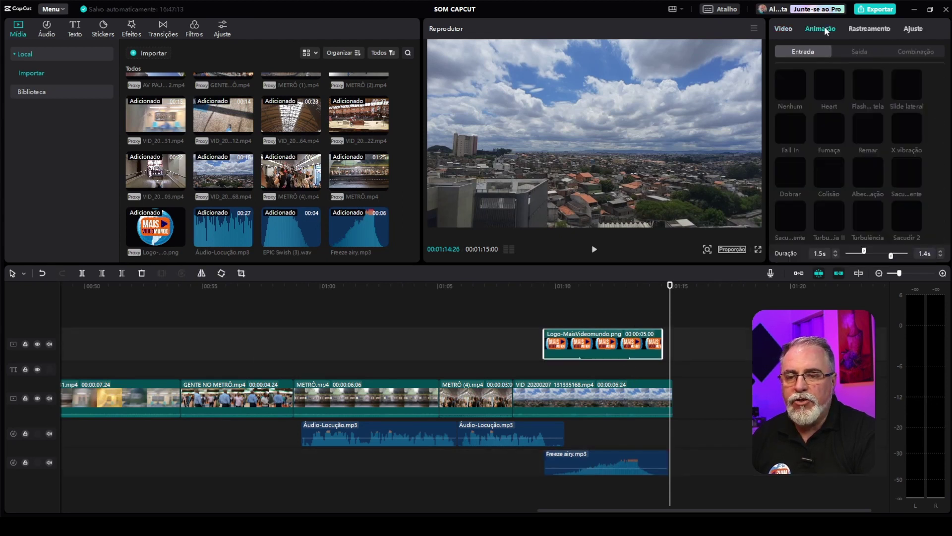
{"action": "left_click_drag", "start_coordinate": [891, 256], "coordinate": [897, 256]}
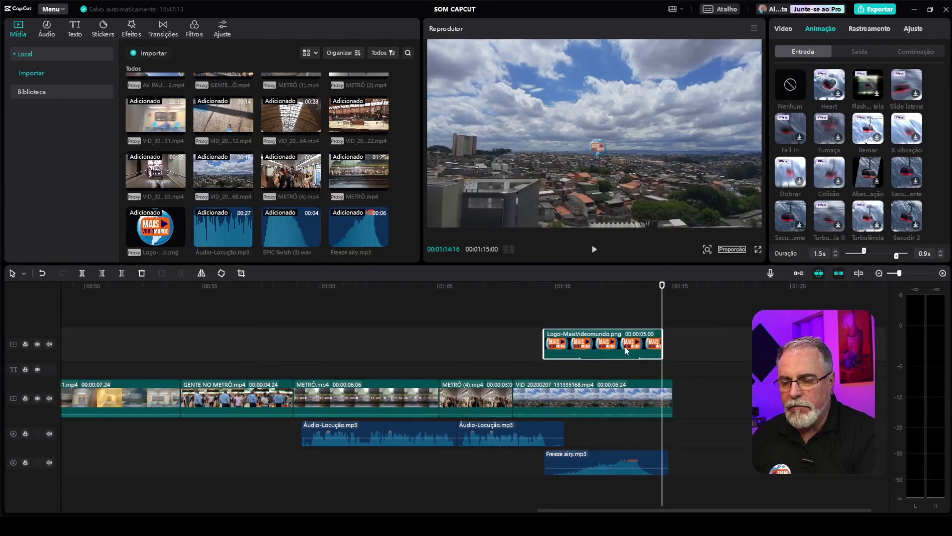
Move the Freeze airy effect later so it starts where the last narration piece ends, and play the ending
{"action": "left_click_drag", "start_coordinate": [608, 457], "coordinate": [627, 459]}
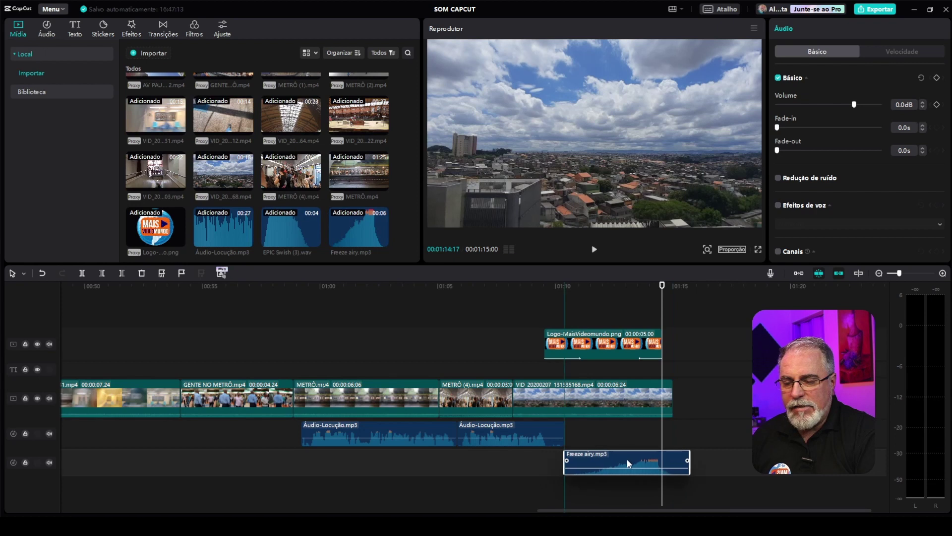
{"action": "left_click", "coordinate": [528, 287]}
{"action": "key", "text": "space"}
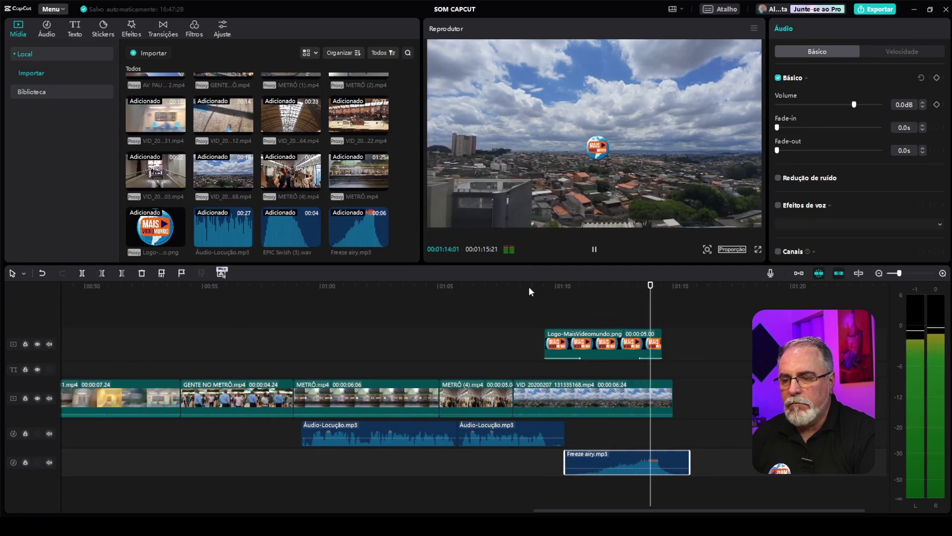
Set the Freeze airy effect's volume to -10.0 dB
{"action": "left_click", "coordinate": [560, 343]}
{"action": "left_click", "coordinate": [629, 457]}
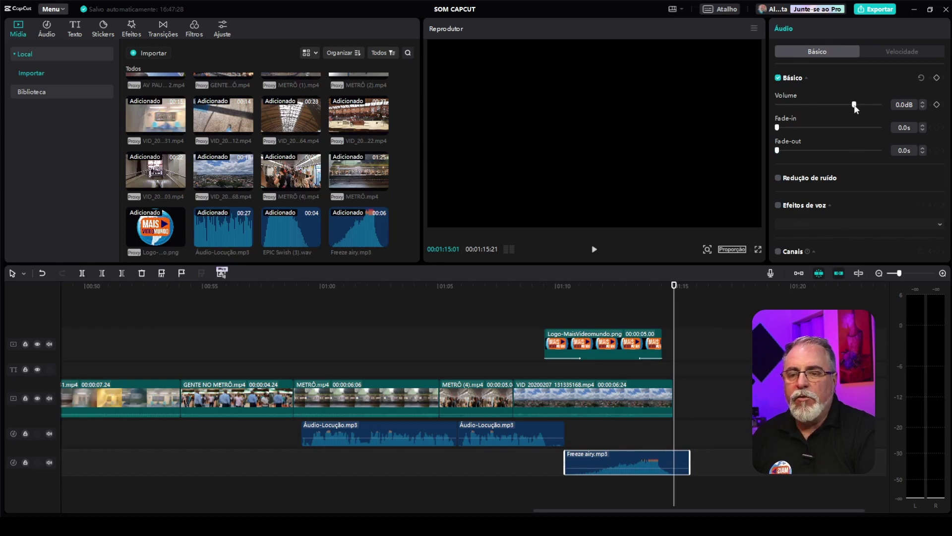
{"action": "left_click_drag", "start_coordinate": [849, 106], "coordinate": [840, 106]}
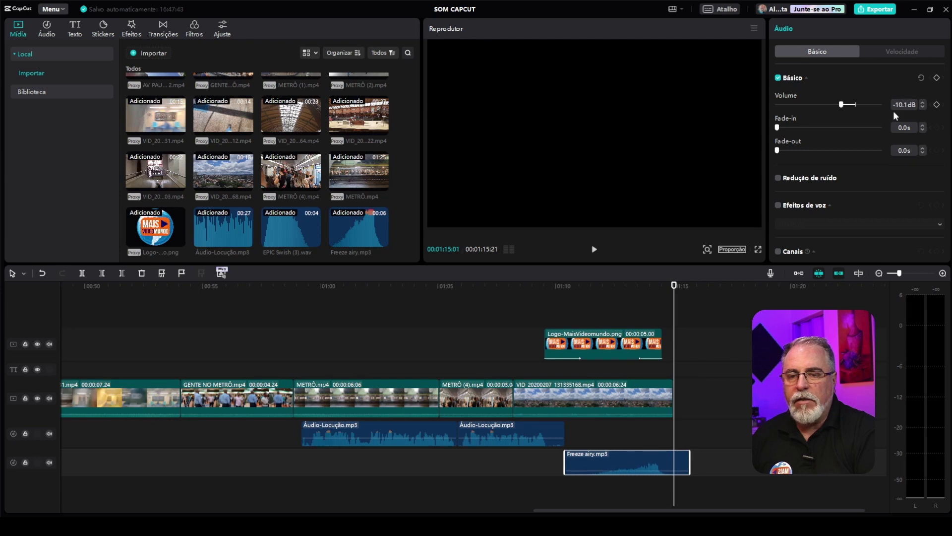
{"action": "left_click", "coordinate": [923, 102]}
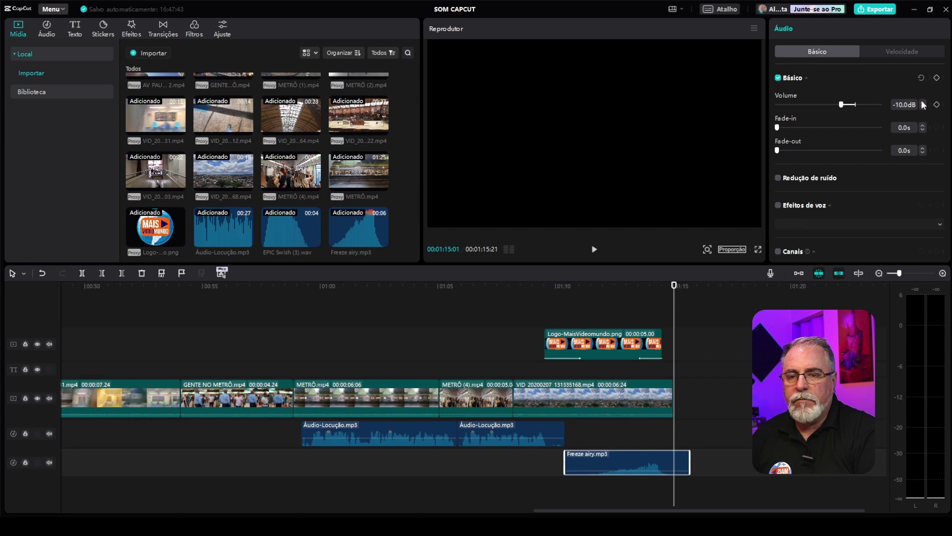
Play the ending from just before the logo to check the Freeze airy effect's level
{"action": "left_click", "coordinate": [530, 292]}
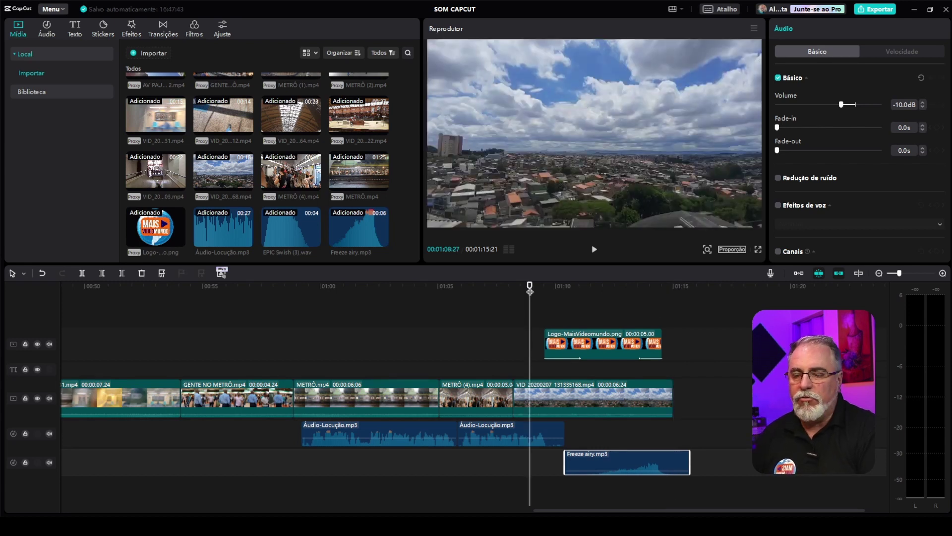
{"action": "key", "text": "space"}
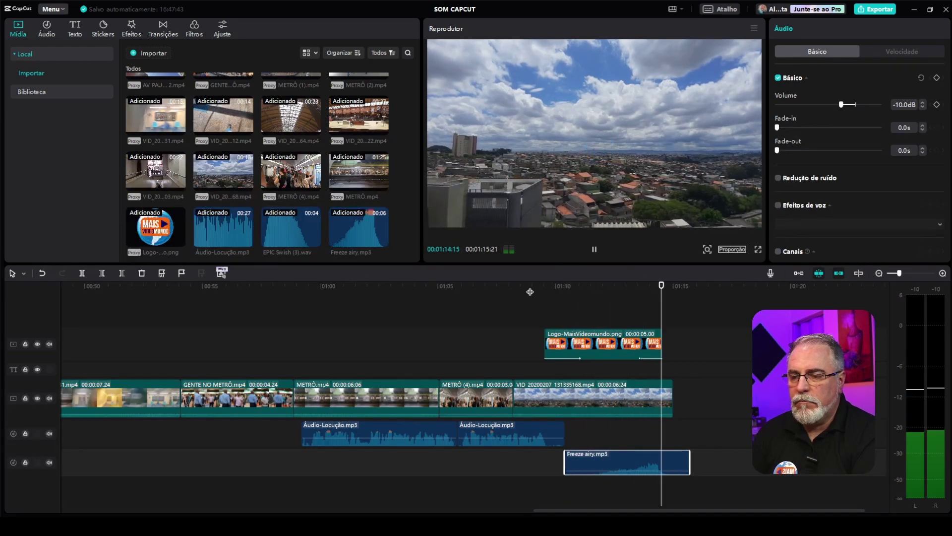
{"action": "key", "text": "space"}
Give the first narration piece a 0.3 s fade-in and a 0.8 s fade-out
{"action": "scroll", "coordinate": [526, 318], "scroll_direction": "down", "scroll_amount": 1}
{"action": "scroll", "coordinate": [524, 329], "scroll_direction": "down", "scroll_amount": 6}
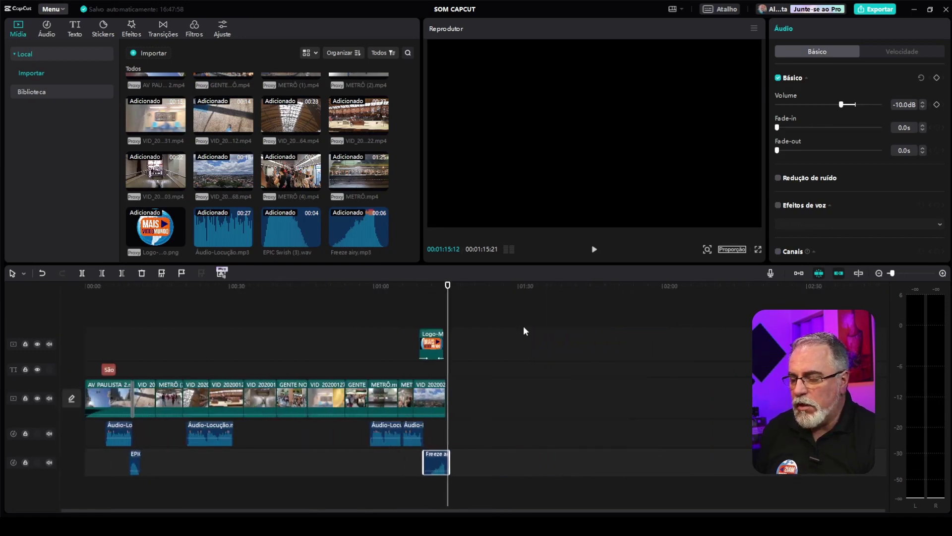
{"action": "scroll", "coordinate": [524, 331], "scroll_direction": "up", "scroll_amount": 2}
{"action": "scroll", "coordinate": [293, 359], "scroll_direction": "up", "scroll_amount": 2}
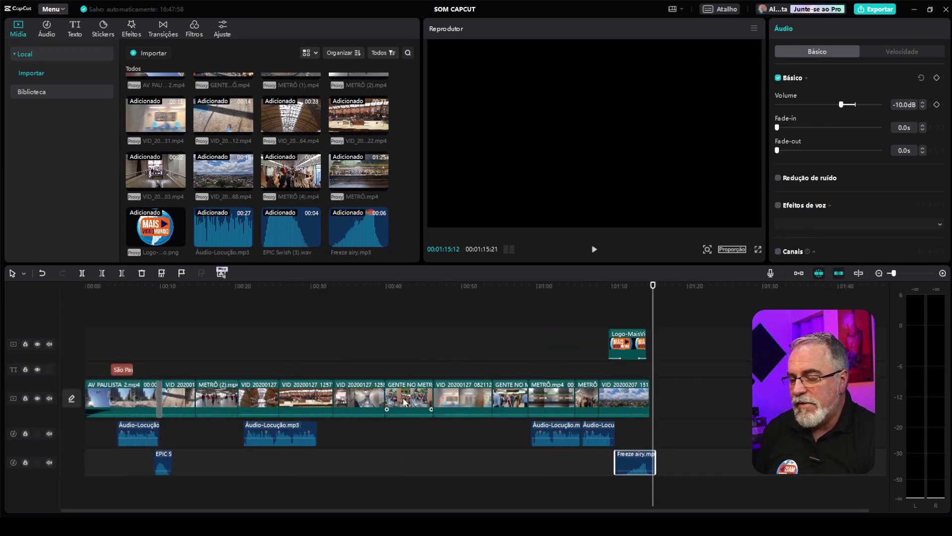
{"action": "left_click", "coordinate": [133, 286]}
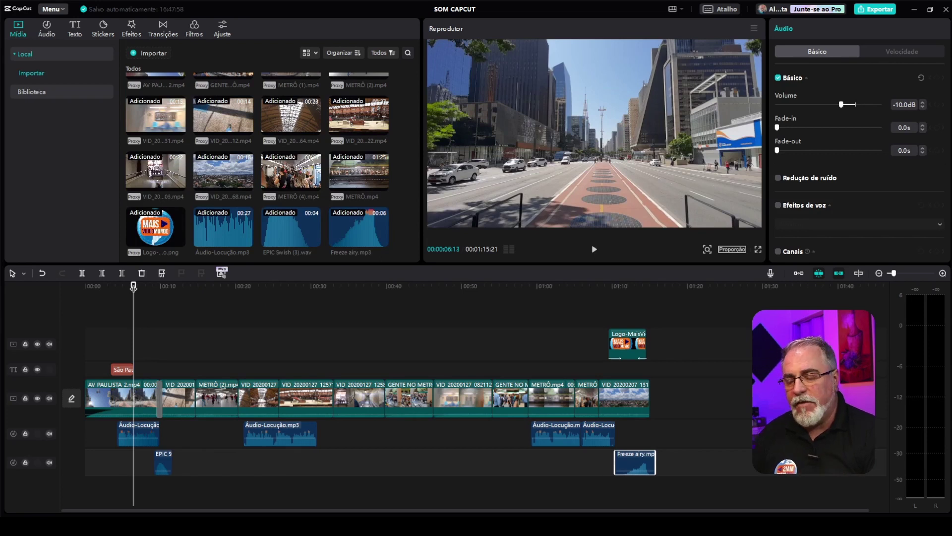
{"action": "scroll", "coordinate": [162, 343], "scroll_direction": "up", "scroll_amount": 5}
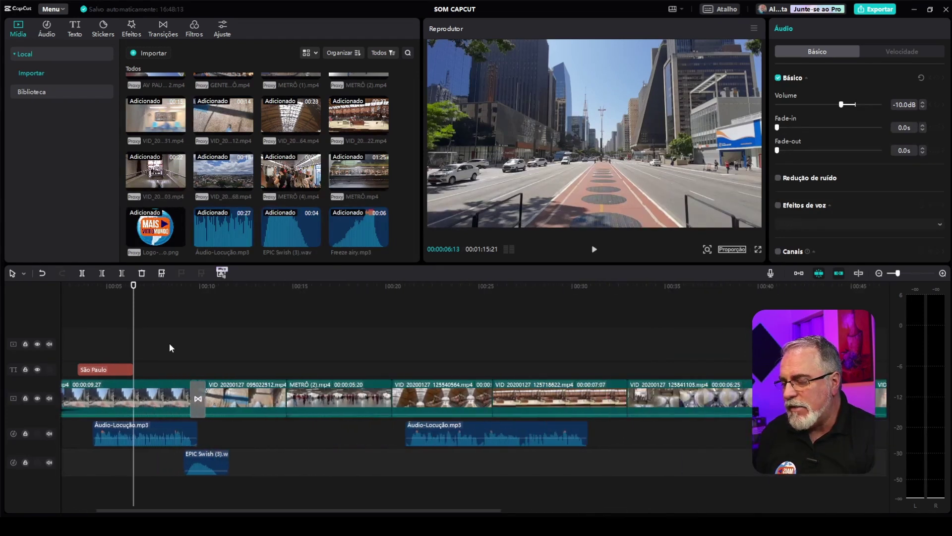
{"action": "left_click_drag", "start_coordinate": [211, 509], "coordinate": [115, 502]}
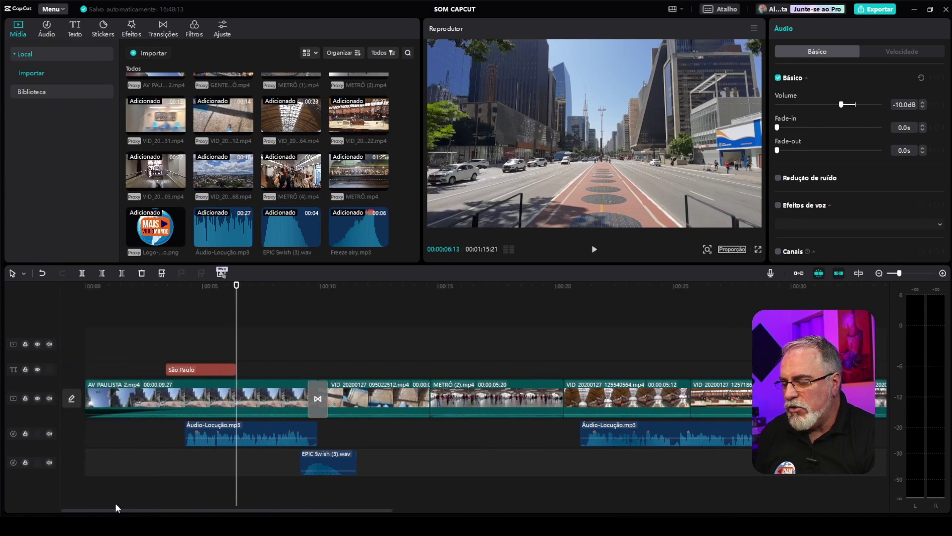
{"action": "left_click", "coordinate": [248, 427]}
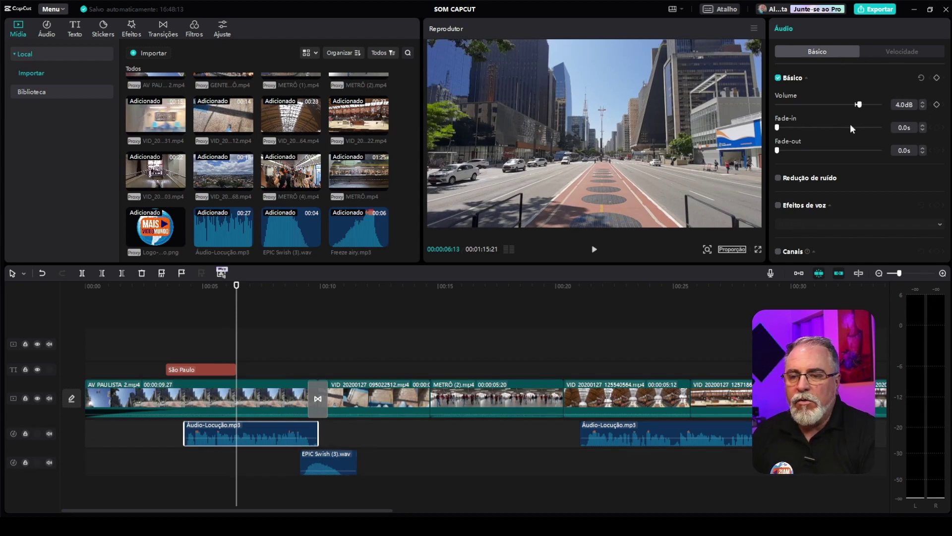
{"action": "left_click_drag", "start_coordinate": [777, 128], "coordinate": [782, 129]}
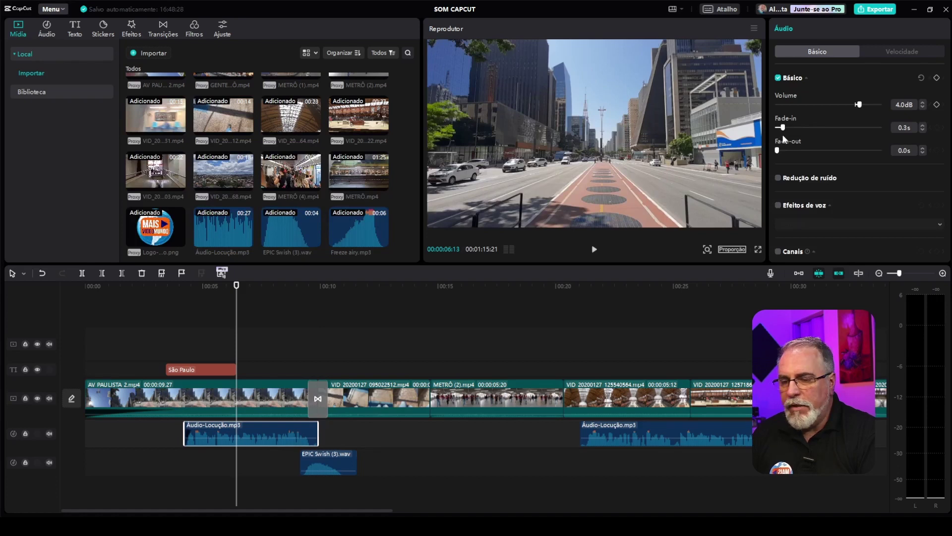
{"action": "left_click_drag", "start_coordinate": [779, 152], "coordinate": [793, 152]}
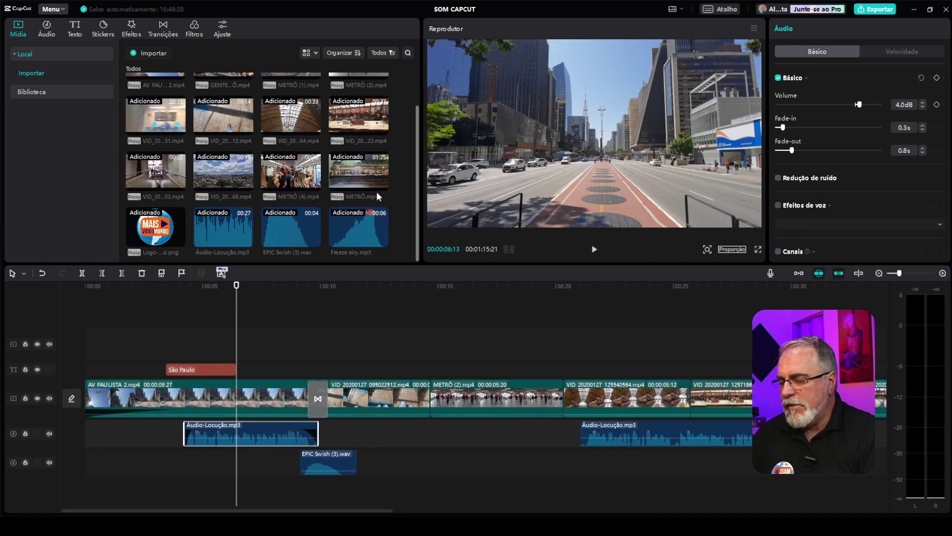
Play the start and end of the first narration piece to check its fades
{"action": "left_click", "coordinate": [173, 285]}
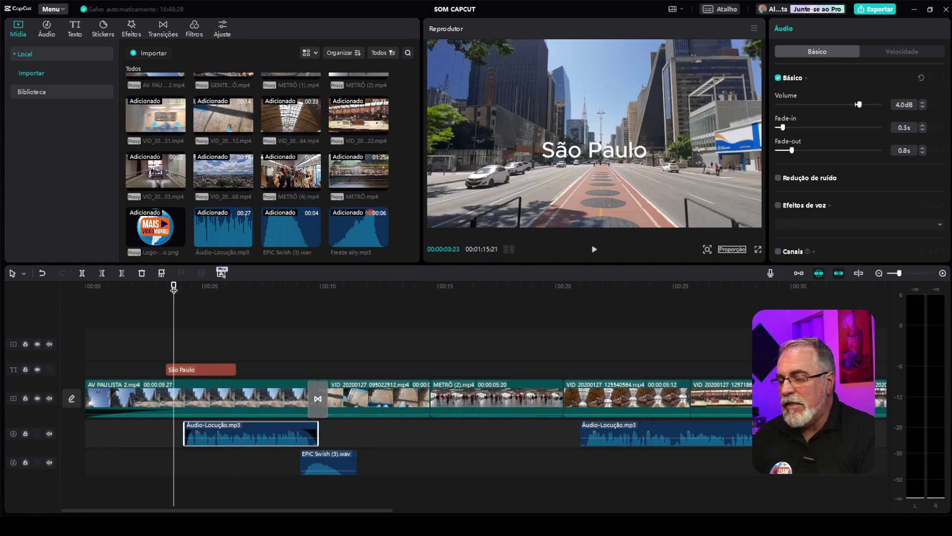
{"action": "key", "text": "space"}
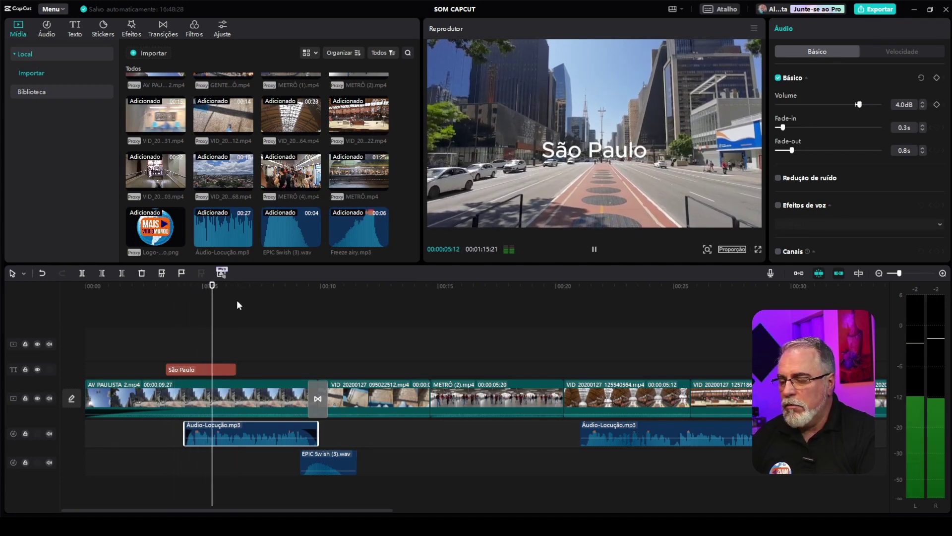
{"action": "left_click", "coordinate": [293, 284]}
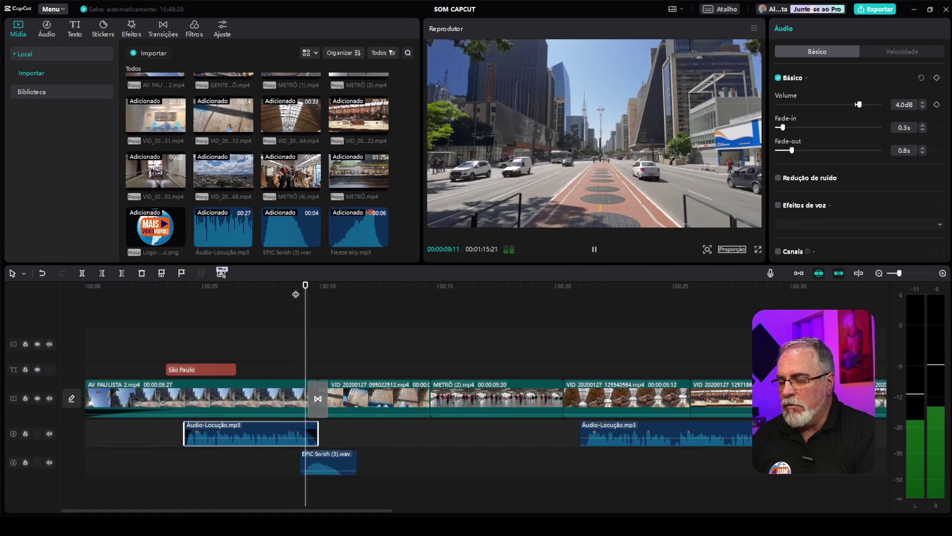
{"action": "key", "text": "space"}
Give the second narration piece a 0.6 s fade-in and a 0.8 s fade-out
{"action": "left_click", "coordinate": [671, 429]}
{"action": "left_click_drag", "start_coordinate": [777, 128], "coordinate": [782, 131]}
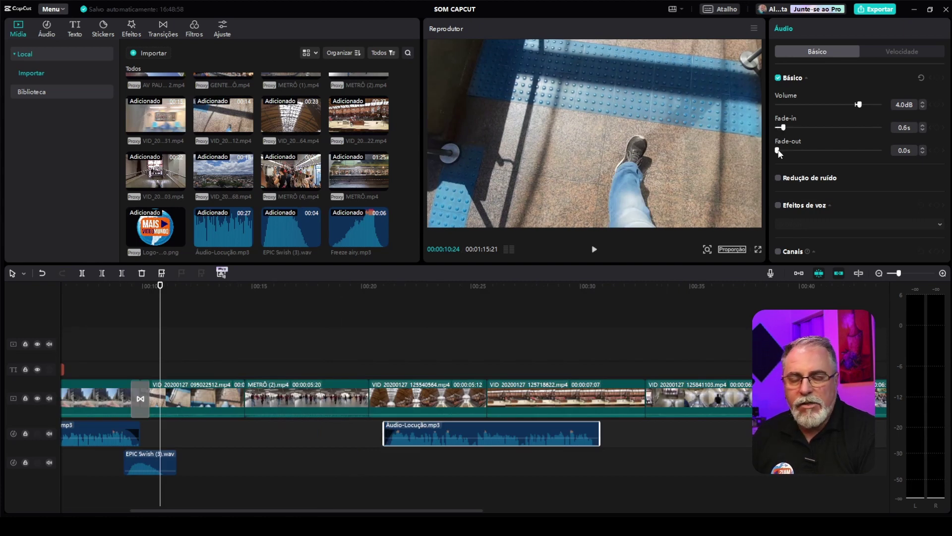
{"action": "left_click_drag", "start_coordinate": [777, 150], "coordinate": [785, 152]}
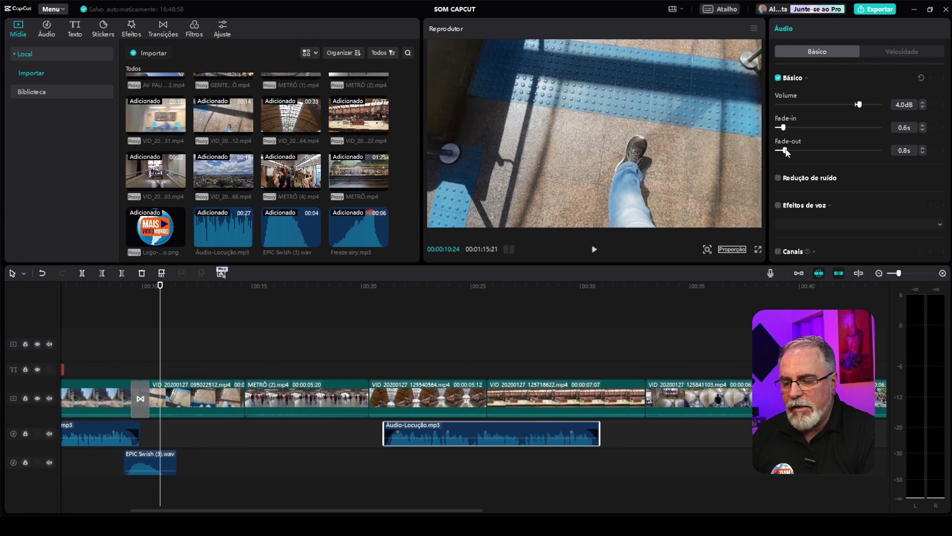
Play the start and end of the second narration piece to check its fades against the clip sound
{"action": "left_click", "coordinate": [355, 287]}
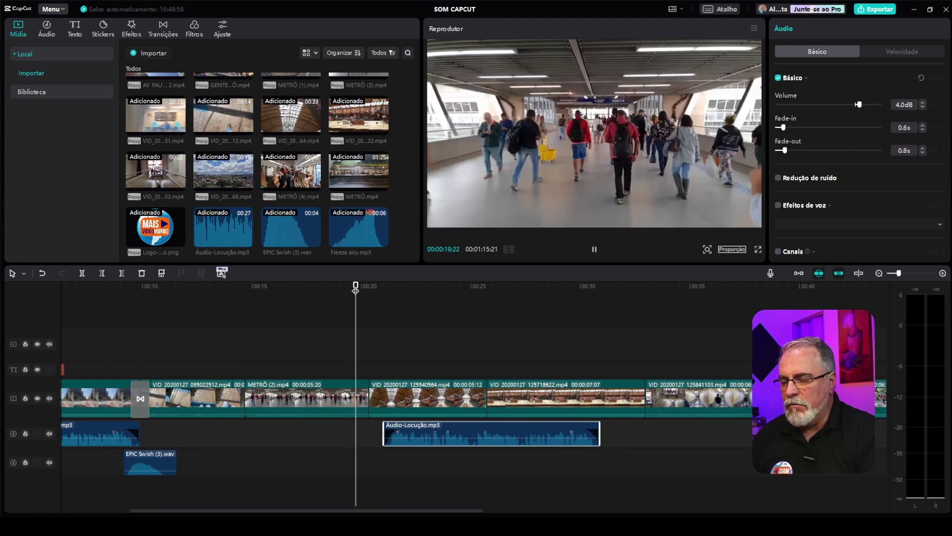
{"action": "key", "text": "space"}
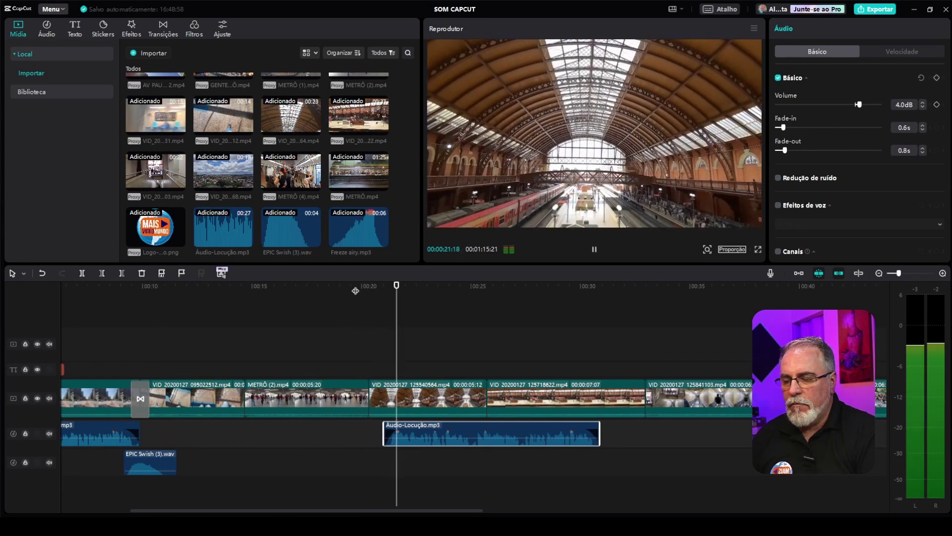
{"action": "left_click", "coordinate": [572, 287]}
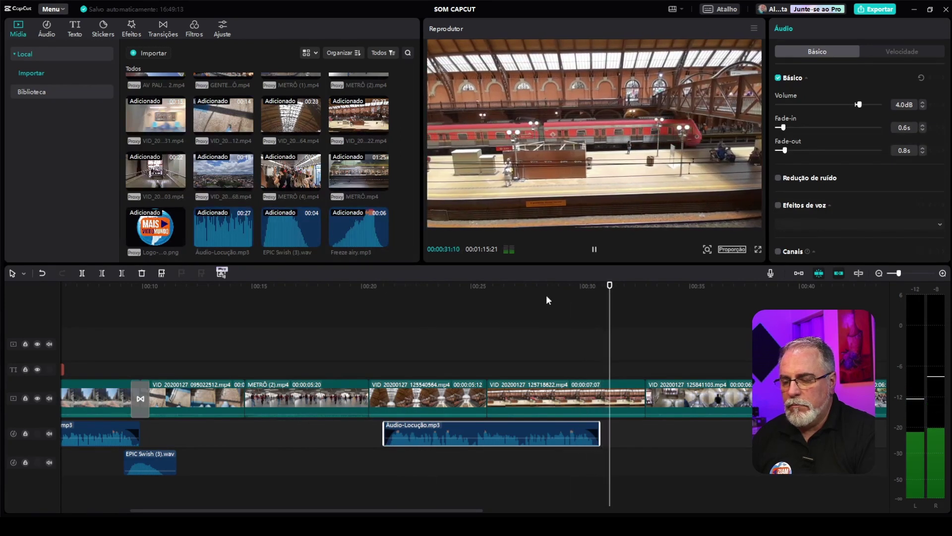
Set the volume of the station-roof clip above the start of the second narration piece to -10.0 dB
{"action": "left_click", "coordinate": [402, 286]}
{"action": "left_click", "coordinate": [420, 400]}
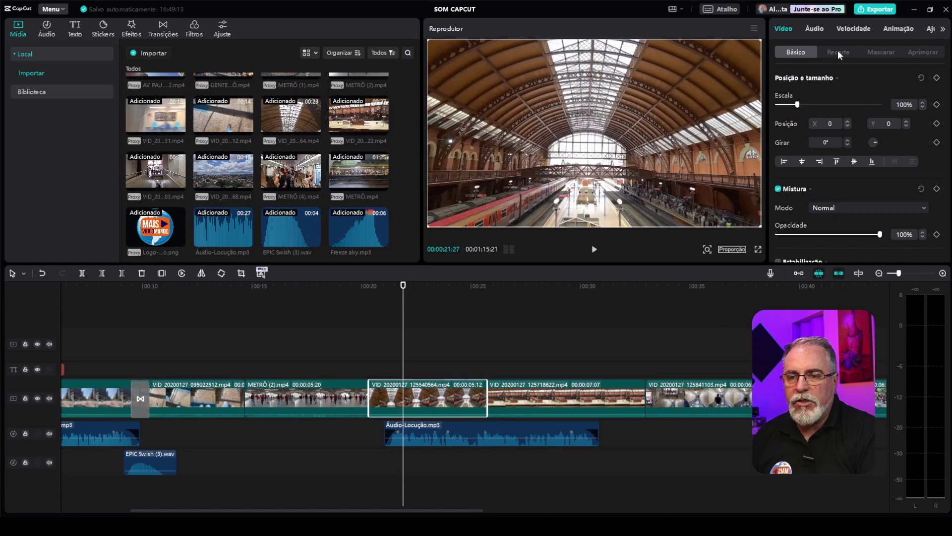
{"action": "left_click", "coordinate": [815, 29]}
{"action": "left_click_drag", "start_coordinate": [847, 82], "coordinate": [846, 82]}
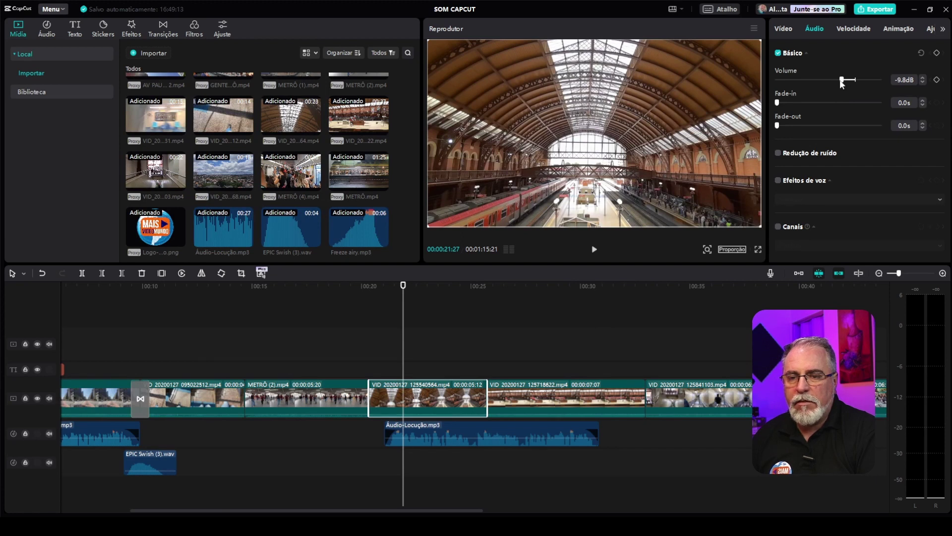
{"action": "left_click", "coordinate": [923, 78]}
{"action": "double_click", "coordinate": [924, 81]}
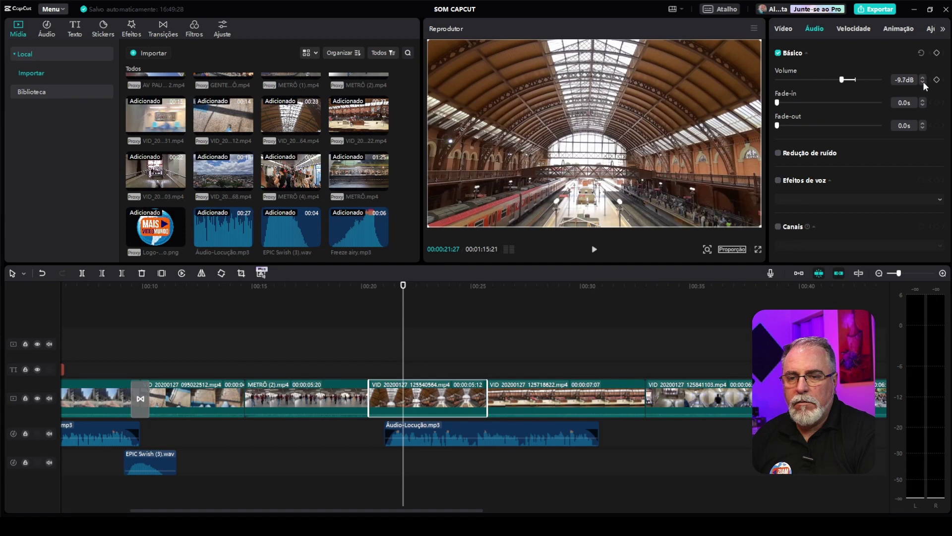
Play from just before the station-roof clip through the second narration piece to check the new clip volume
{"action": "left_click", "coordinate": [353, 287]}
{"action": "key", "text": "space"}
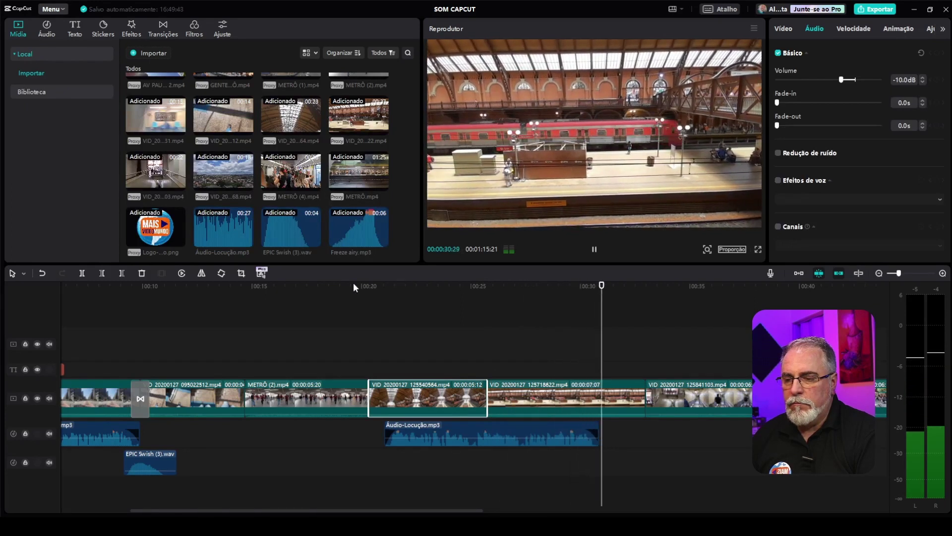
{"action": "key", "text": "space"}
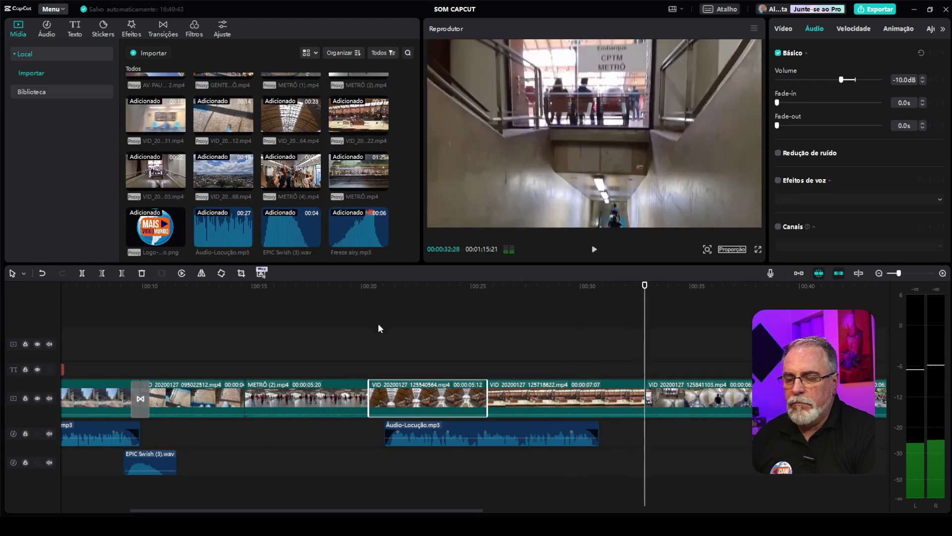
Set a 0.7 s fade-in on the third narration piece and a 1.4 s fade-out on the last narration piece
{"action": "scroll", "coordinate": [457, 331], "scroll_direction": "down", "scroll_amount": 1}
{"action": "scroll", "coordinate": [459, 333], "scroll_direction": "down", "scroll_amount": 2}
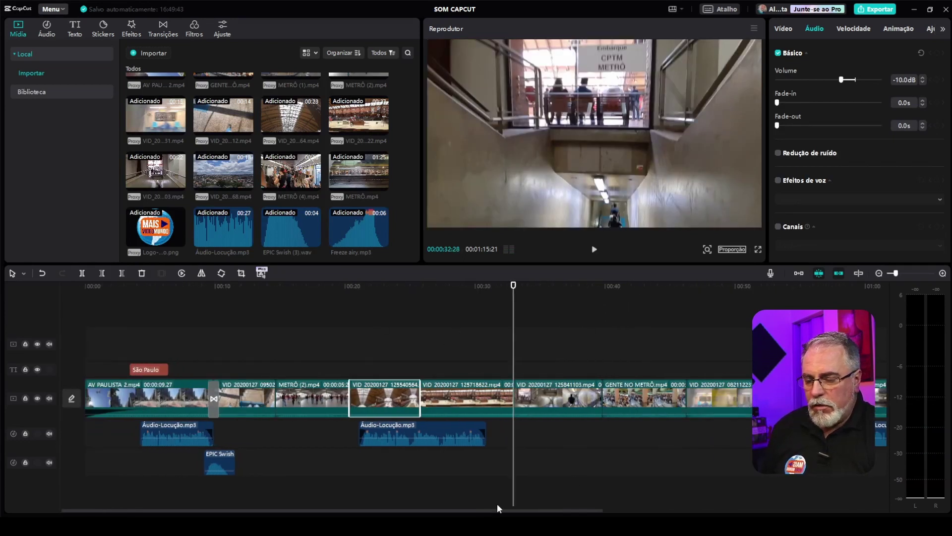
{"action": "scroll", "coordinate": [520, 499], "scroll_direction": "right", "scroll_amount": 5}
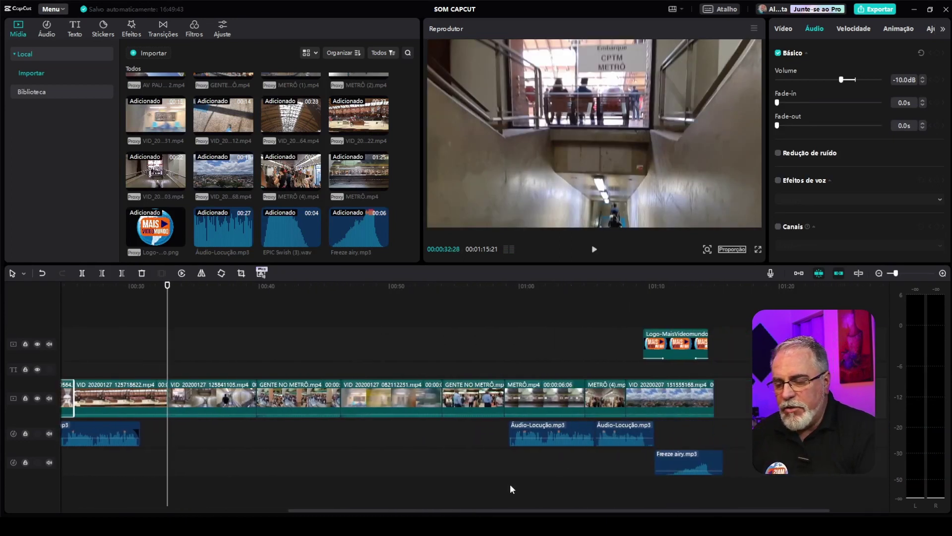
{"action": "scroll", "coordinate": [510, 510], "scroll_direction": "right", "scroll_amount": 3}
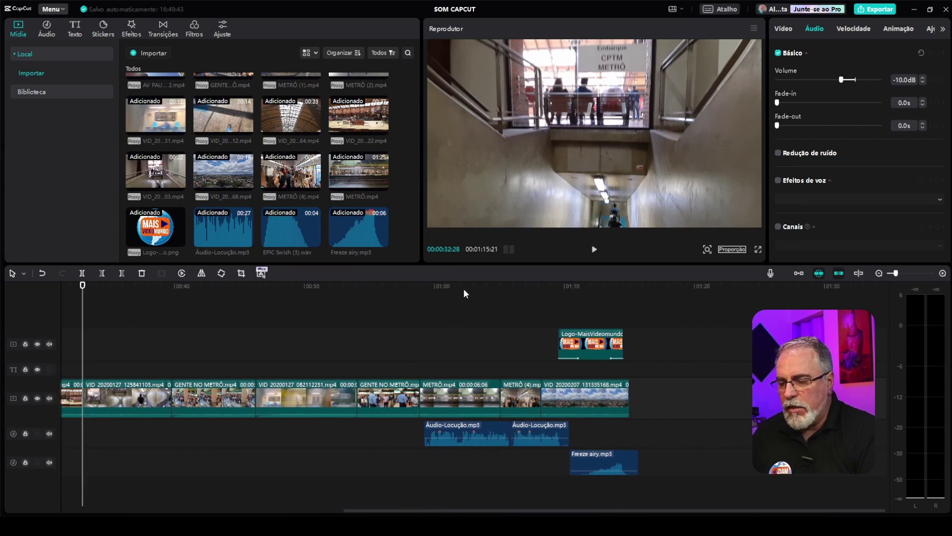
{"action": "left_click", "coordinate": [463, 289]}
{"action": "left_click", "coordinate": [487, 426]}
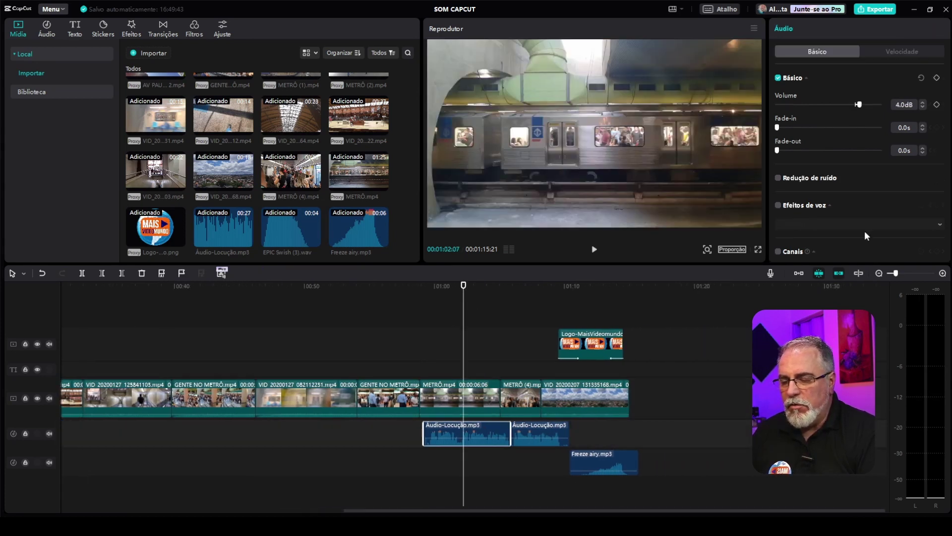
{"action": "left_click_drag", "start_coordinate": [779, 128], "coordinate": [782, 128]}
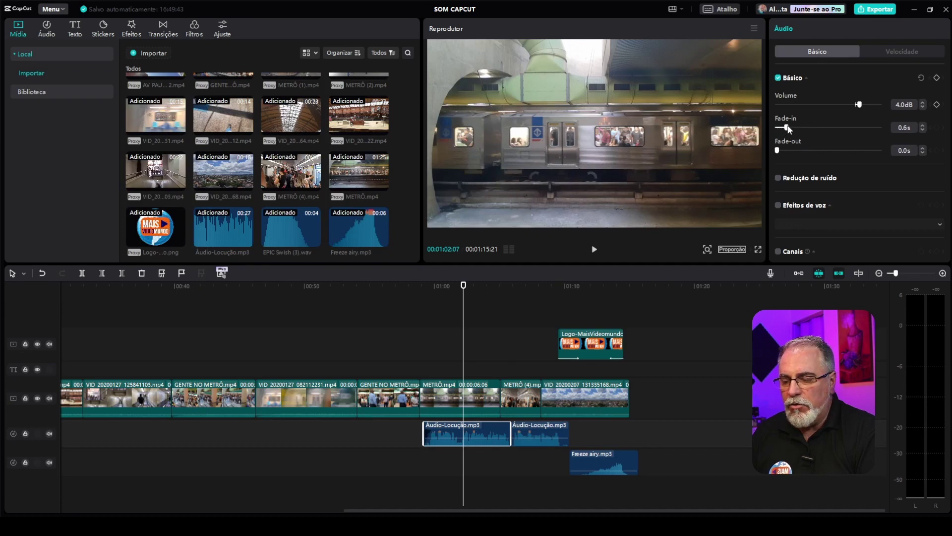
{"action": "left_click", "coordinate": [541, 288]}
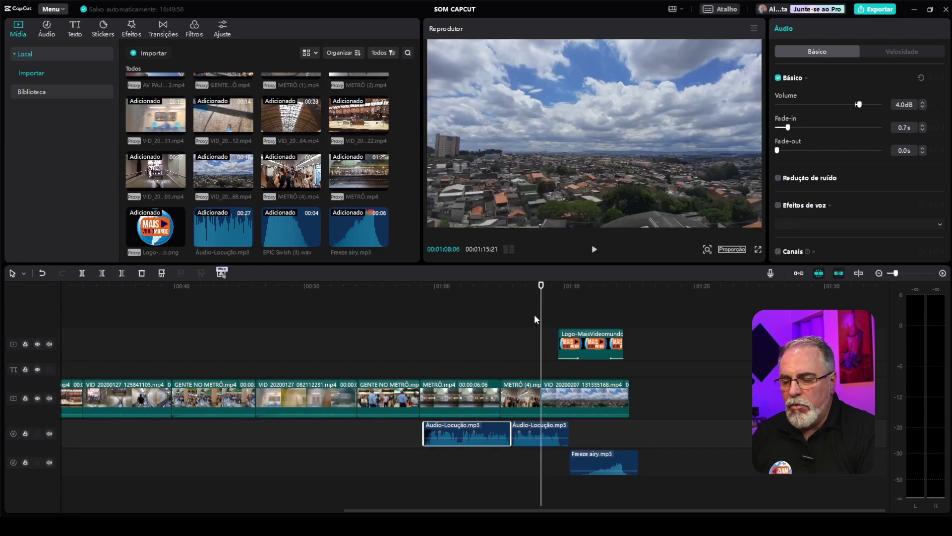
{"action": "left_click", "coordinate": [551, 426]}
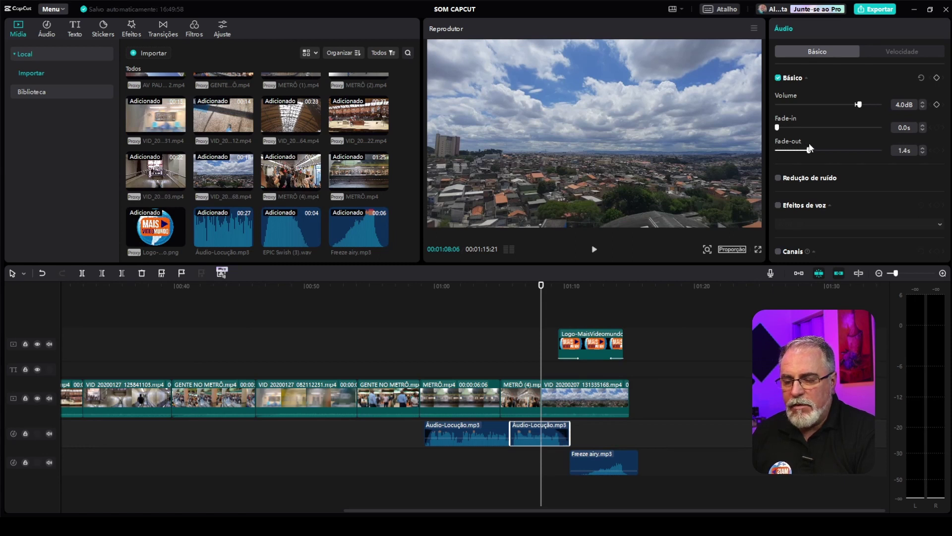
Play from the start of the third narration piece to the video's end to check the fades
{"action": "left_click", "coordinate": [422, 288]}
{"action": "key", "text": "space"}
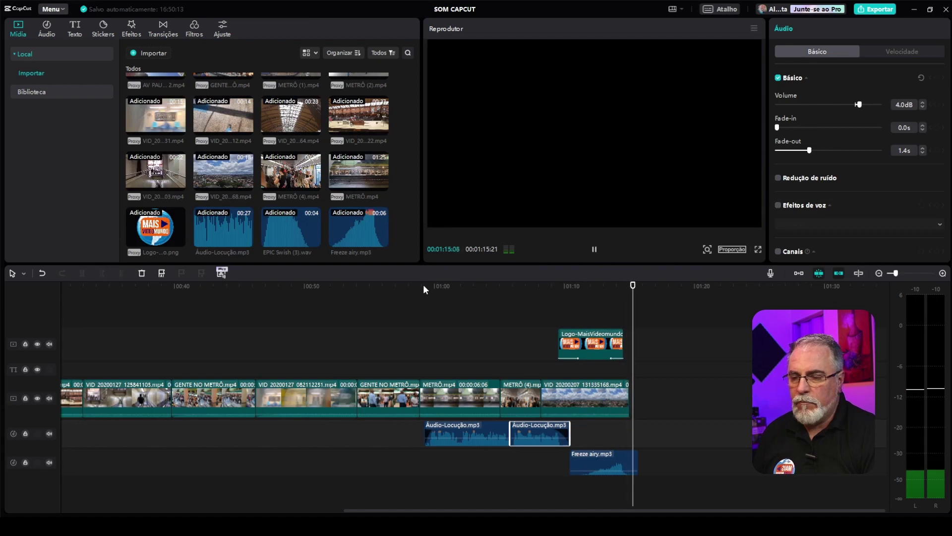
{"action": "key", "text": "space"}
Import the bensound-endlessmotion.mp3 track from the project's Trilha Musical folder into the media library
{"action": "scroll", "coordinate": [442, 311], "scroll_direction": "down", "scroll_amount": 3}
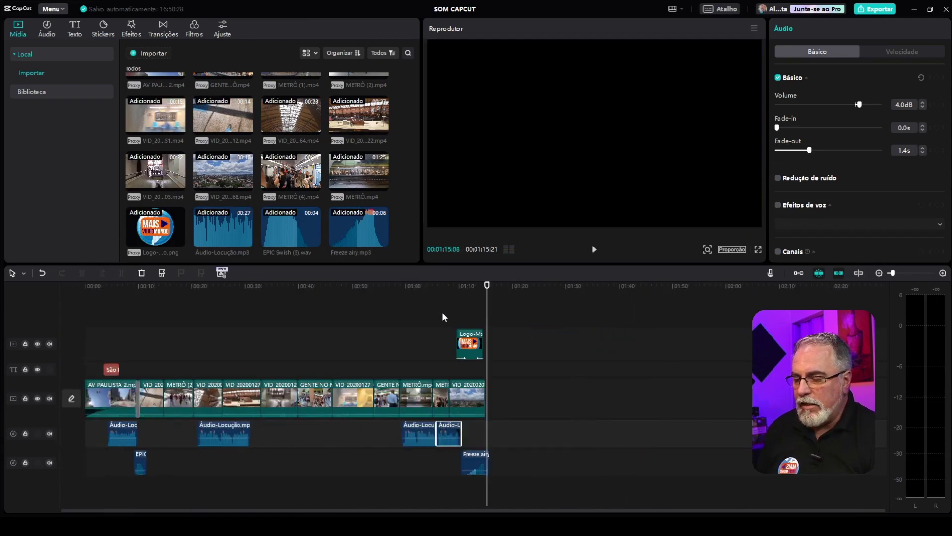
{"action": "scroll", "coordinate": [441, 311], "scroll_direction": "up", "scroll_amount": 2}
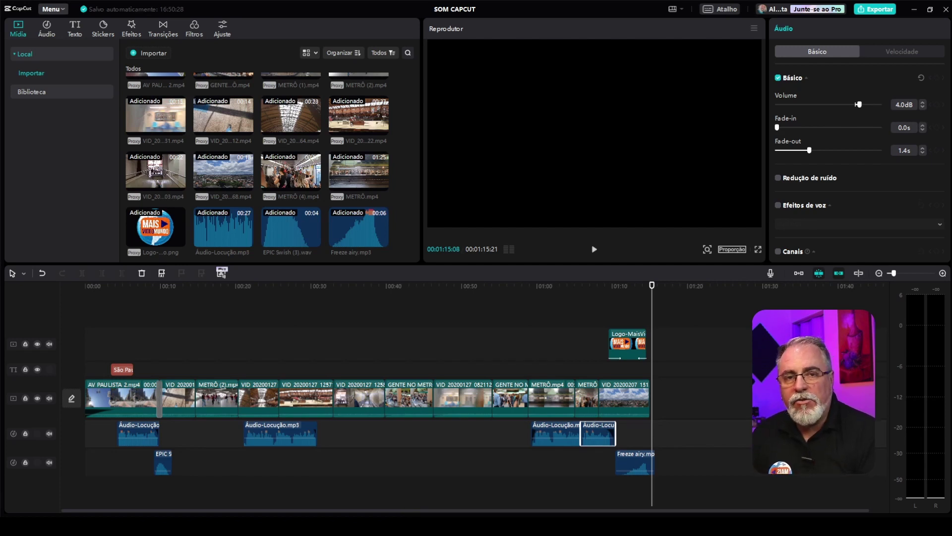
{"action": "left_click", "coordinate": [139, 53]}
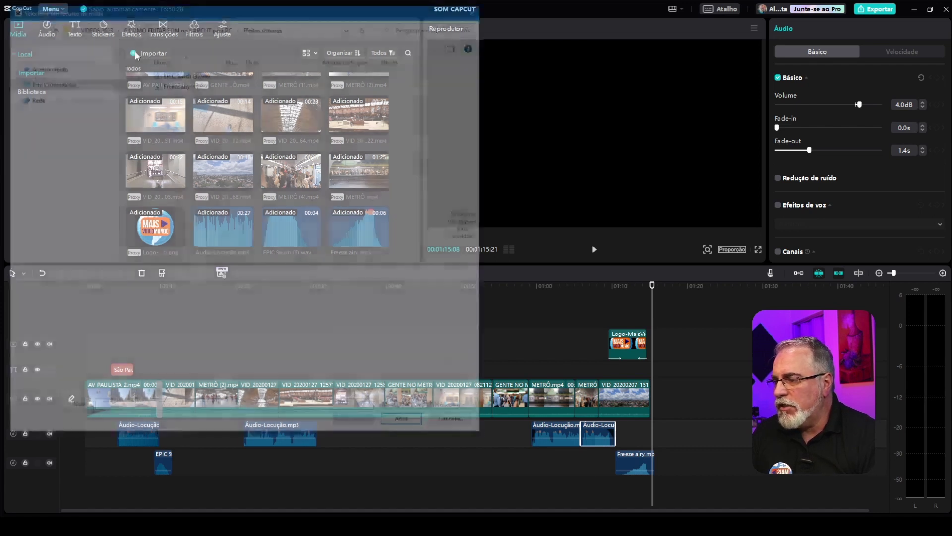
{"action": "left_click", "coordinate": [217, 27]}
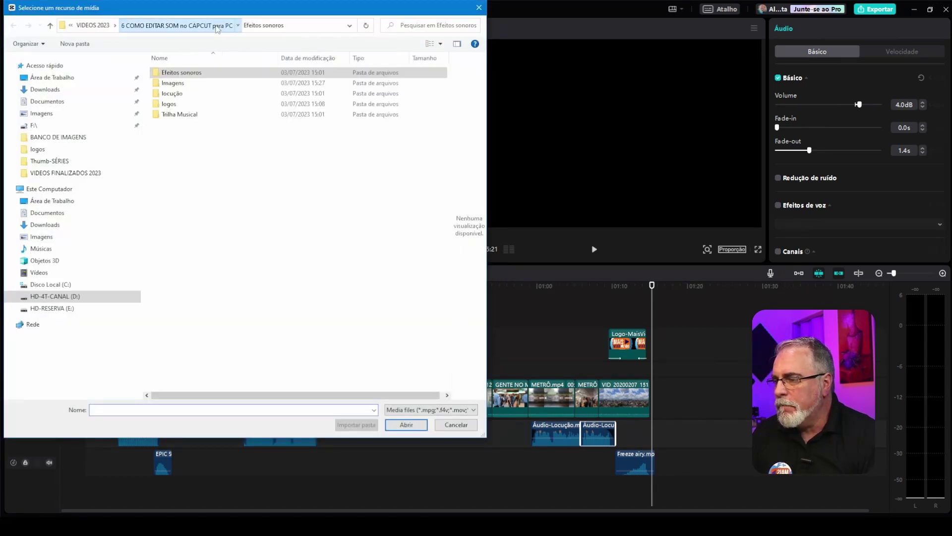
{"action": "left_click", "coordinate": [174, 115]}
{"action": "double_click", "coordinate": [175, 115]}
{"action": "left_click", "coordinate": [191, 73]}
{"action": "left_click", "coordinate": [406, 425]}
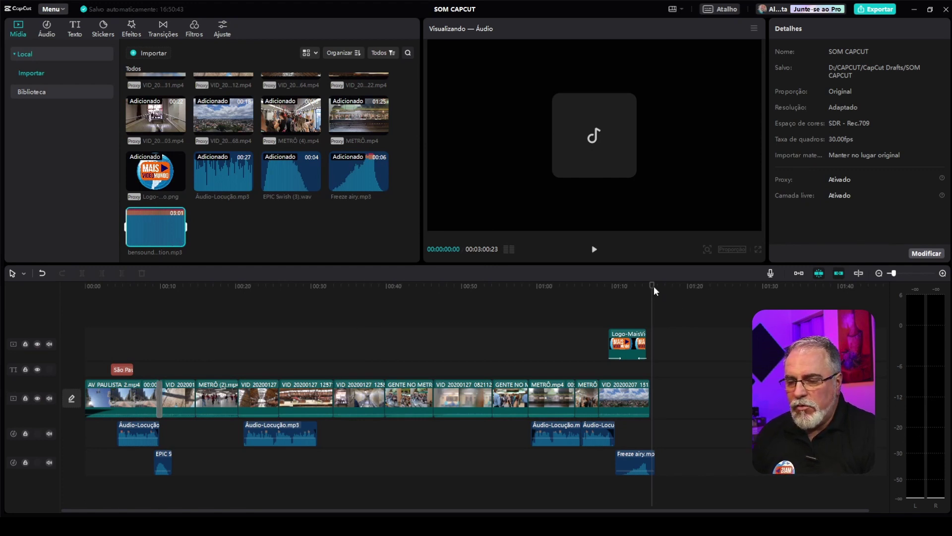
Add bensound-endlessmotion.mp3 to the timeline at 00:00 and play its opening seconds
{"action": "left_click_drag", "start_coordinate": [653, 285], "coordinate": [82, 320]}
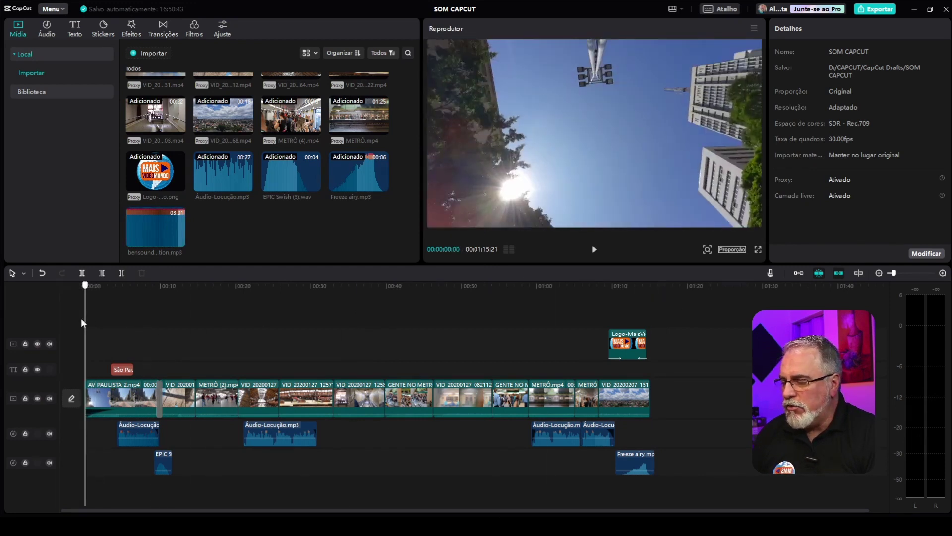
{"action": "left_click", "coordinate": [179, 241]}
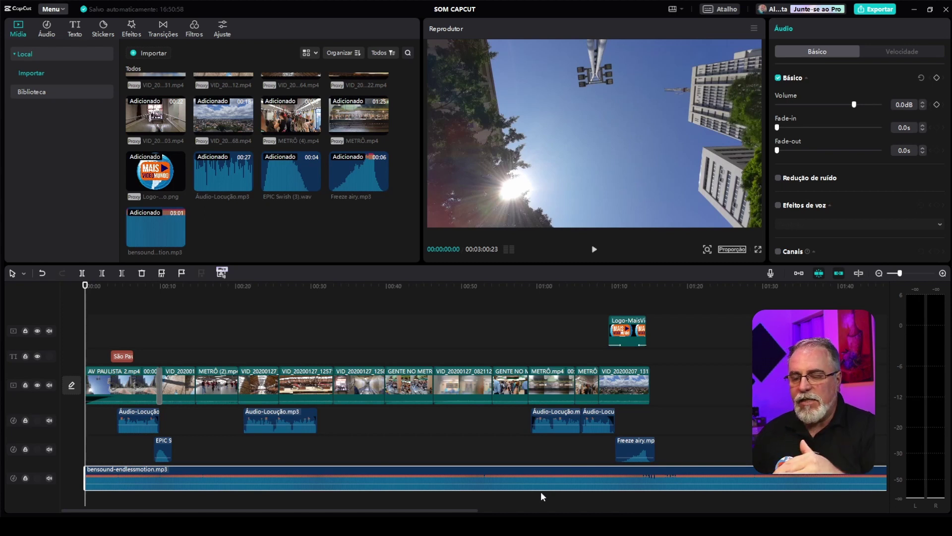
{"action": "mouse_move", "coordinate": [552, 400]}
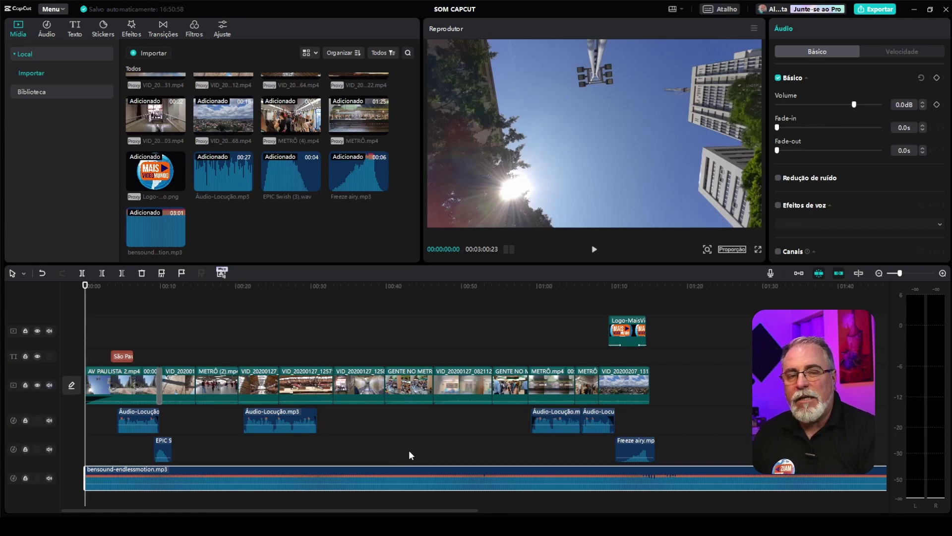
{"action": "key", "text": "space"}
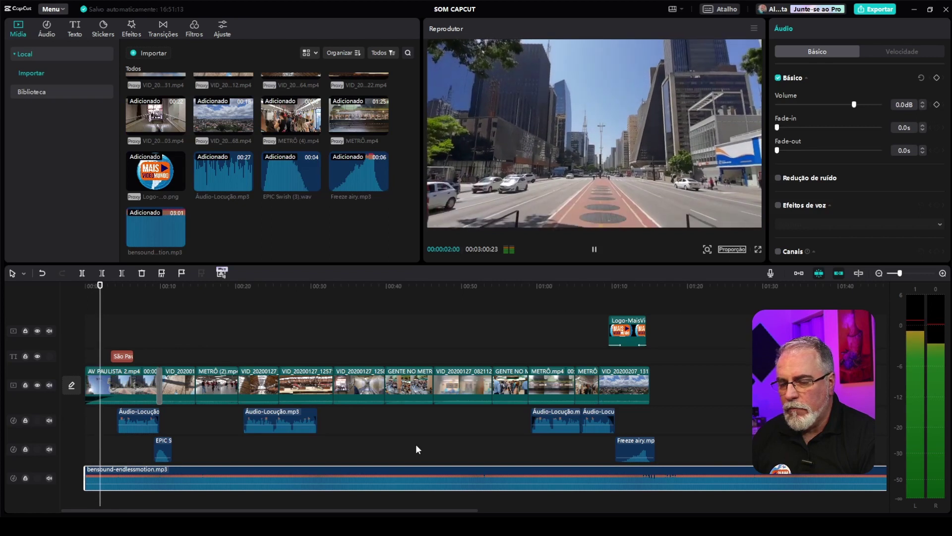
{"action": "key", "text": "space"}
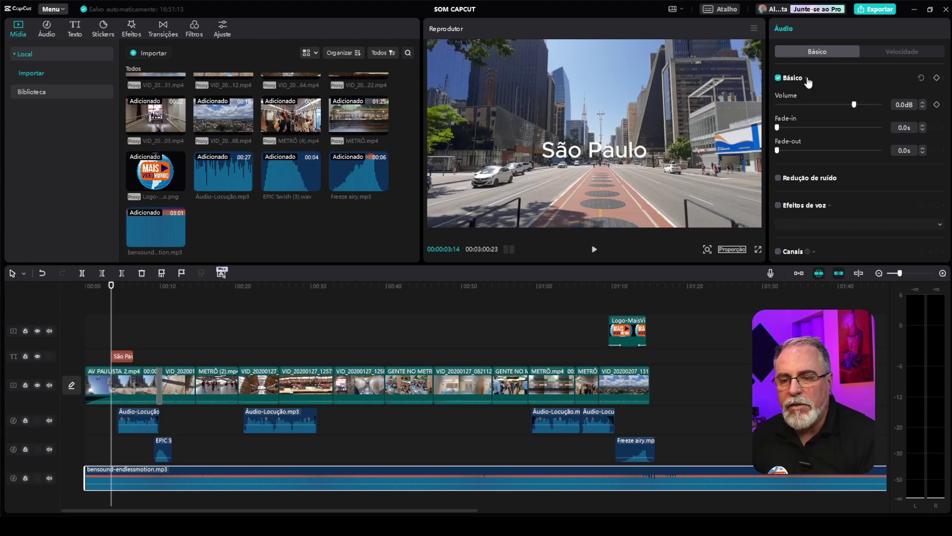
Set the volume of the bensound-endlessmotion.mp3 music clip to -15.0 dB
{"action": "left_click_drag", "start_coordinate": [854, 105], "coordinate": [832, 108]}
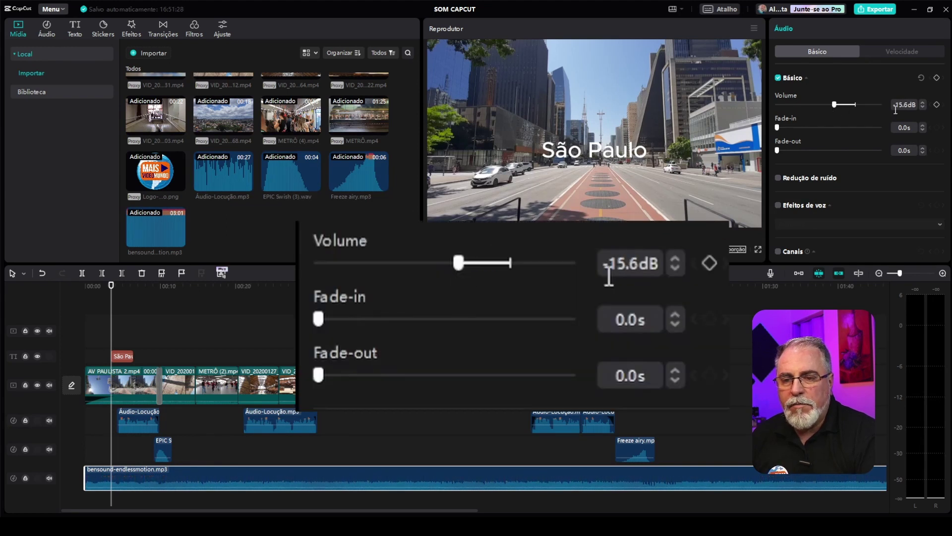
{"action": "left_click", "coordinate": [923, 108]}
{"action": "left_click", "coordinate": [923, 102]}
{"action": "left_click", "coordinate": [923, 103]}
{"action": "left_click", "coordinate": [923, 102]}
{"action": "left_click", "coordinate": [923, 103]}
{"action": "left_click", "coordinate": [923, 103]}
{"action": "left_click", "coordinate": [923, 103]}
{"action": "left_click", "coordinate": [923, 103]}
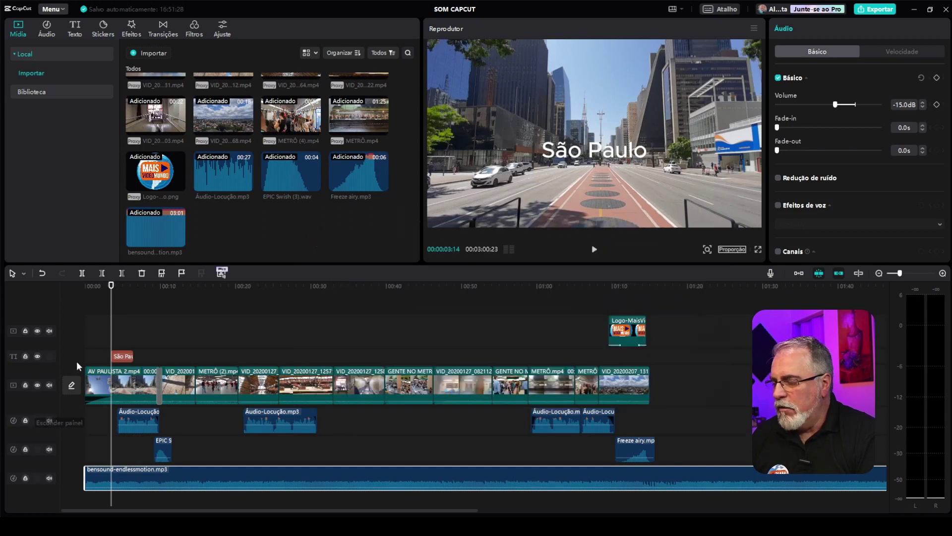
Play the video from near its start through the first narration and the EPIC Swish effect to check the music level
{"action": "left_click", "coordinate": [93, 287]}
{"action": "key", "text": "space"}
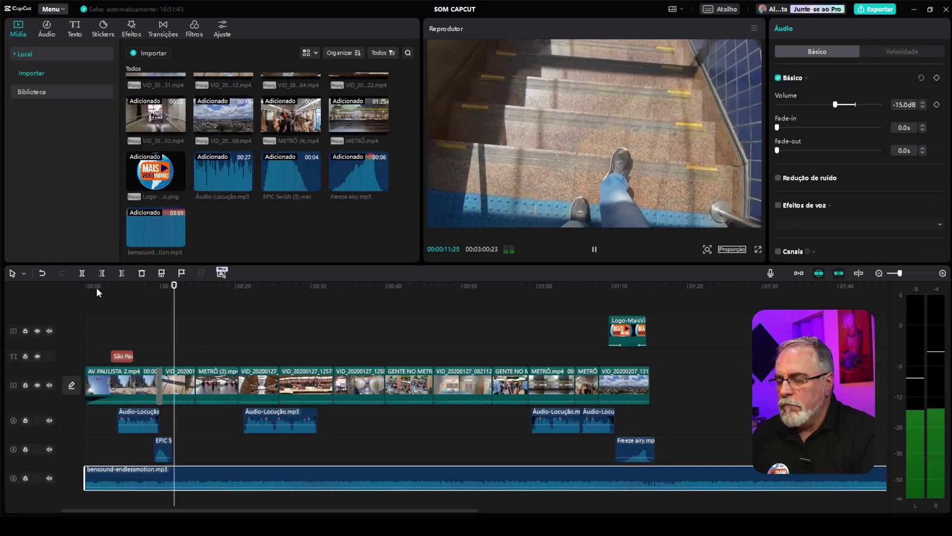
{"action": "key", "text": "space"}
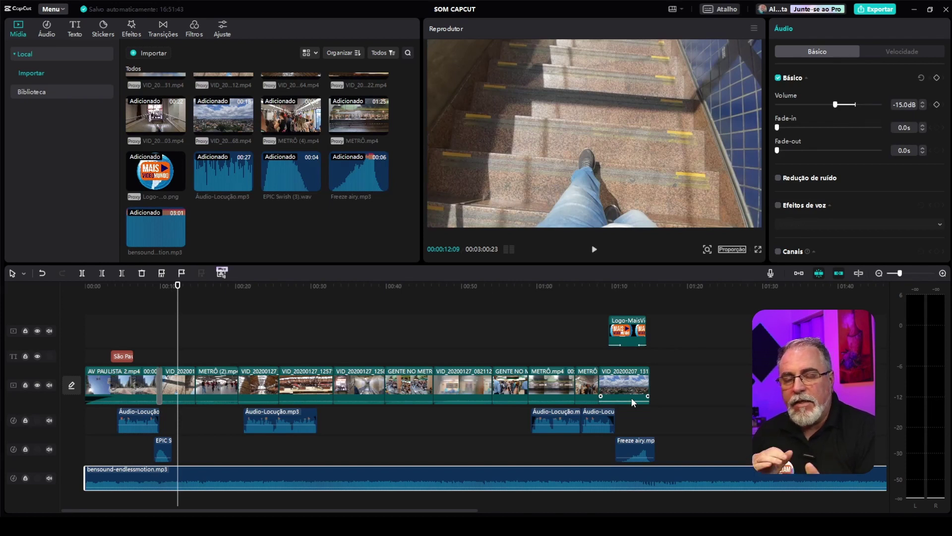
Play the closing part of the music track from about 02:49 to look for a cut point
{"action": "scroll", "coordinate": [536, 464], "scroll_direction": "down", "scroll_amount": 1}
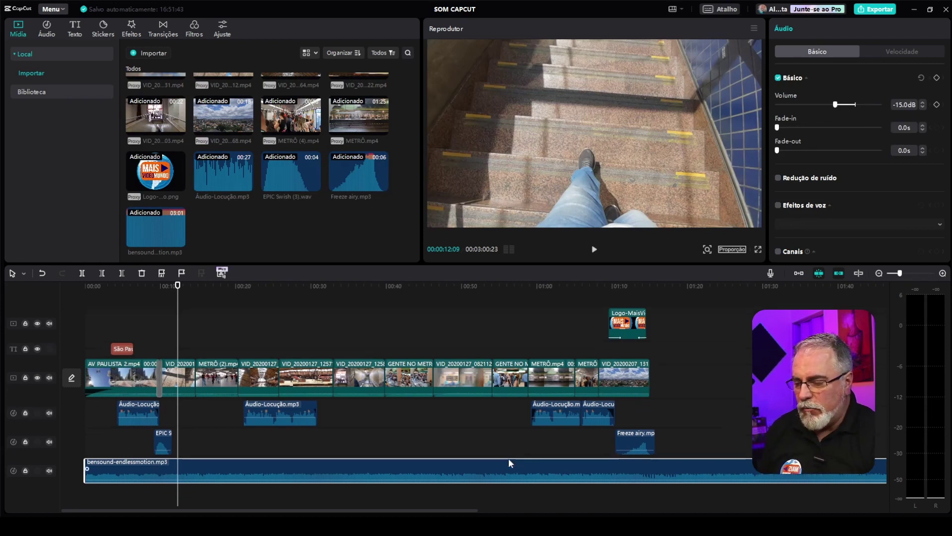
{"action": "scroll", "coordinate": [508, 456], "scroll_direction": "right", "scroll_amount": 10}
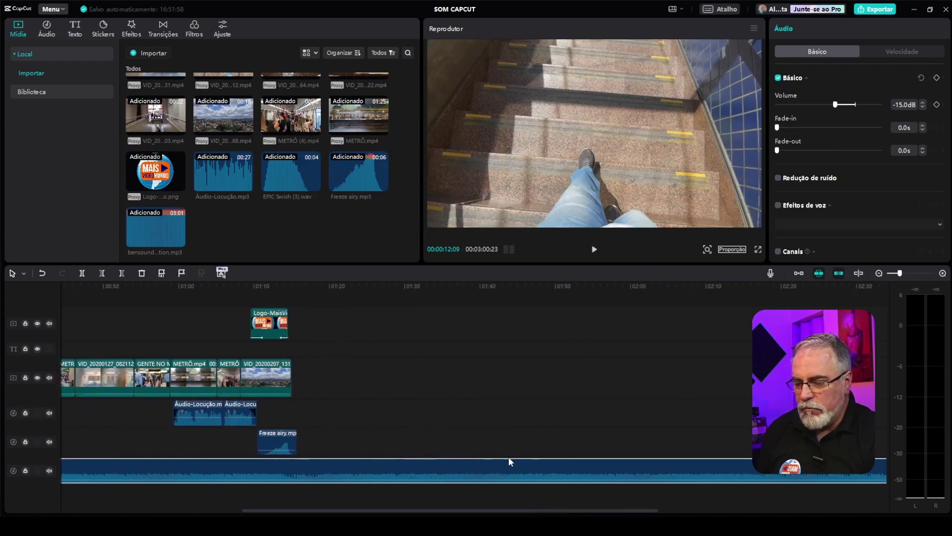
{"action": "scroll", "coordinate": [510, 460], "scroll_direction": "right", "scroll_amount": 1}
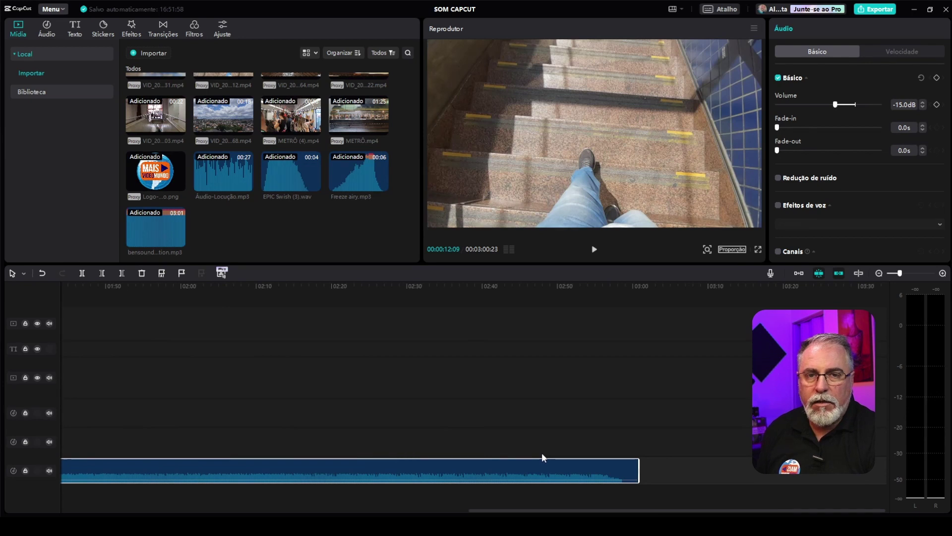
{"action": "key", "text": "ctrl+z"}
{"action": "key", "text": "ctrl+z"}
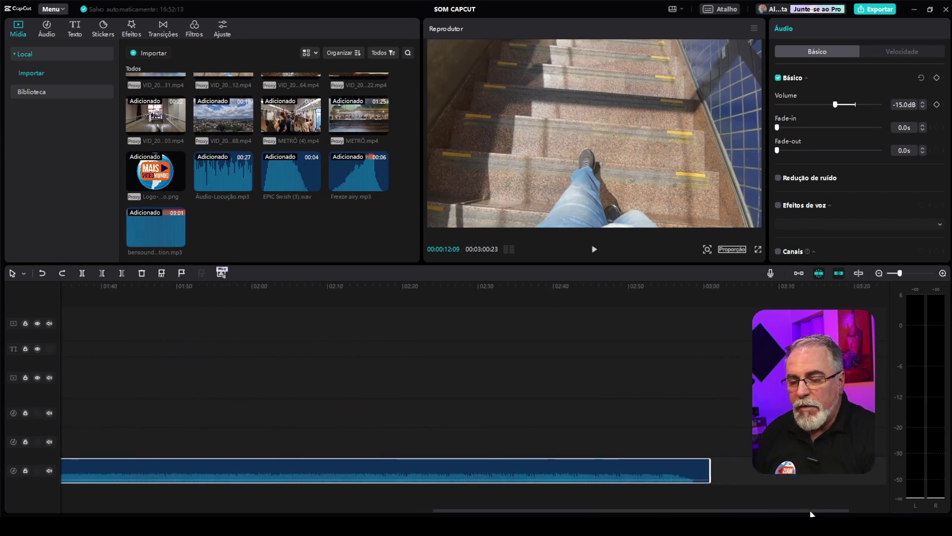
{"action": "left_click", "coordinate": [627, 284]}
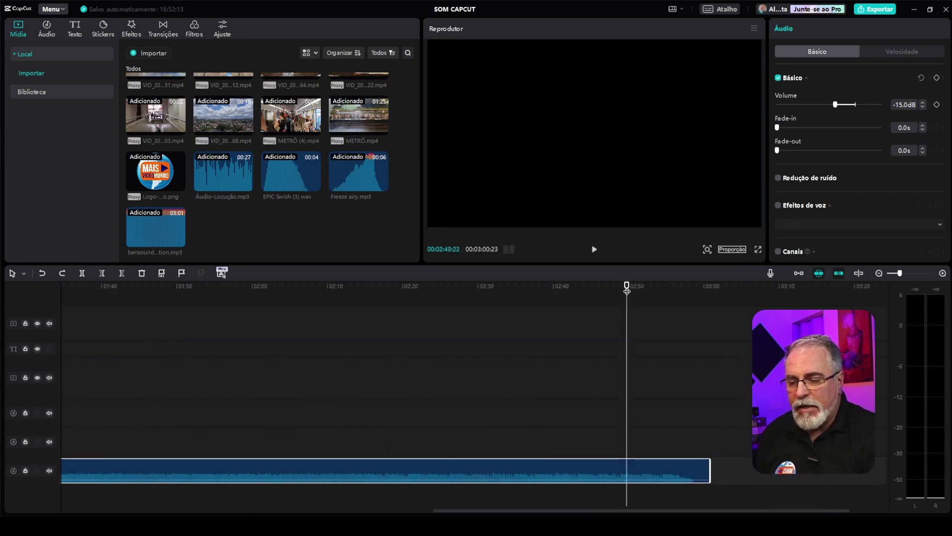
{"action": "left_click_drag", "start_coordinate": [627, 286], "coordinate": [620, 289]}
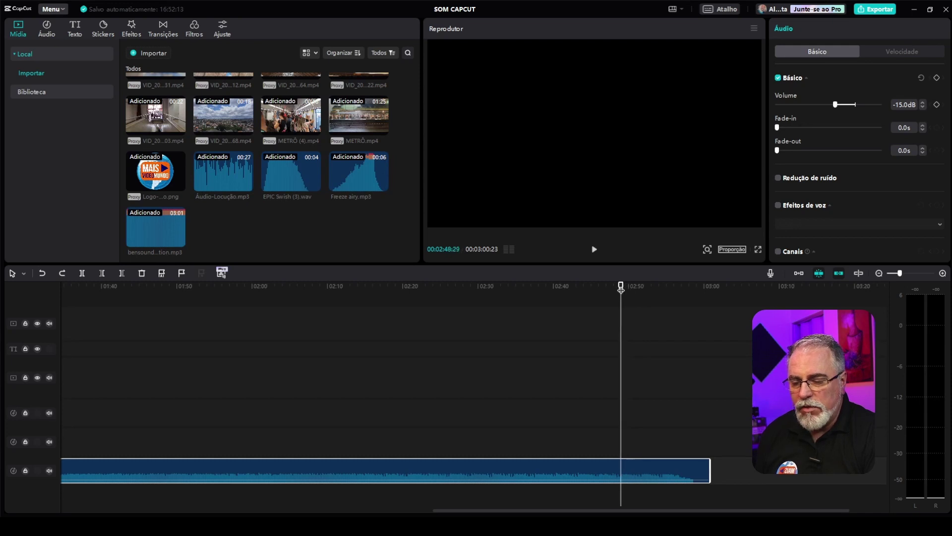
{"action": "key", "text": "space"}
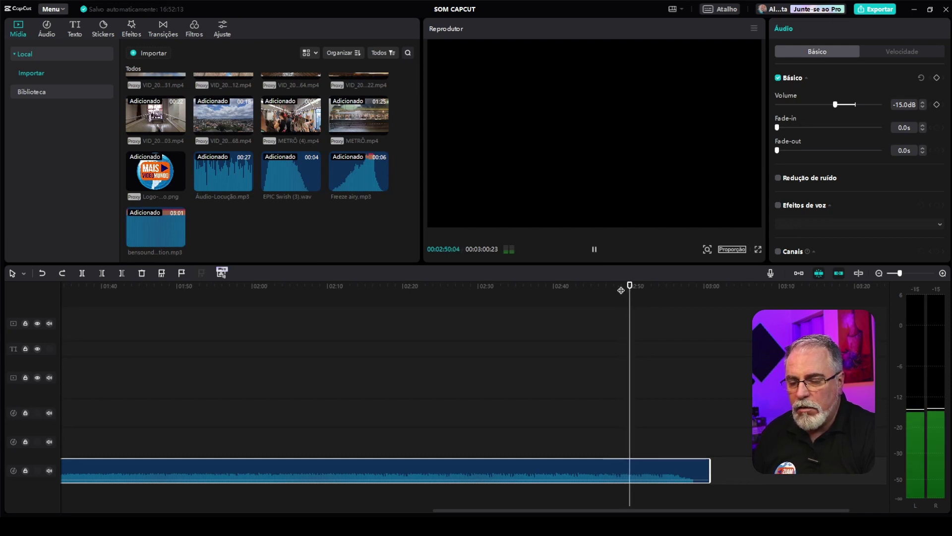
Find the musical cut point by listening from about 02:42 and split the music clip at 00:02:43:14
{"action": "left_click", "coordinate": [576, 288]}
{"action": "key", "text": "space"}
{"action": "left_click", "coordinate": [579, 290]}
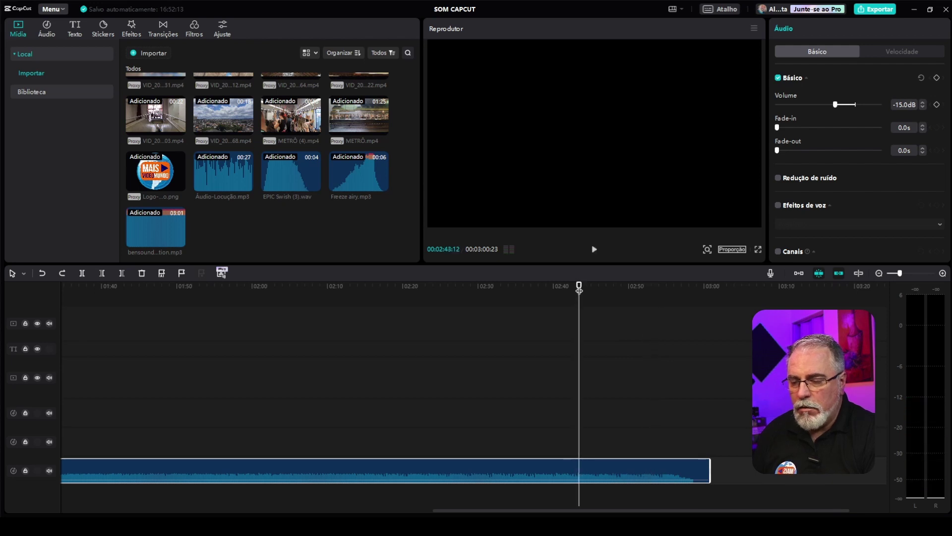
{"action": "left_click_drag", "start_coordinate": [578, 286], "coordinate": [574, 285]}
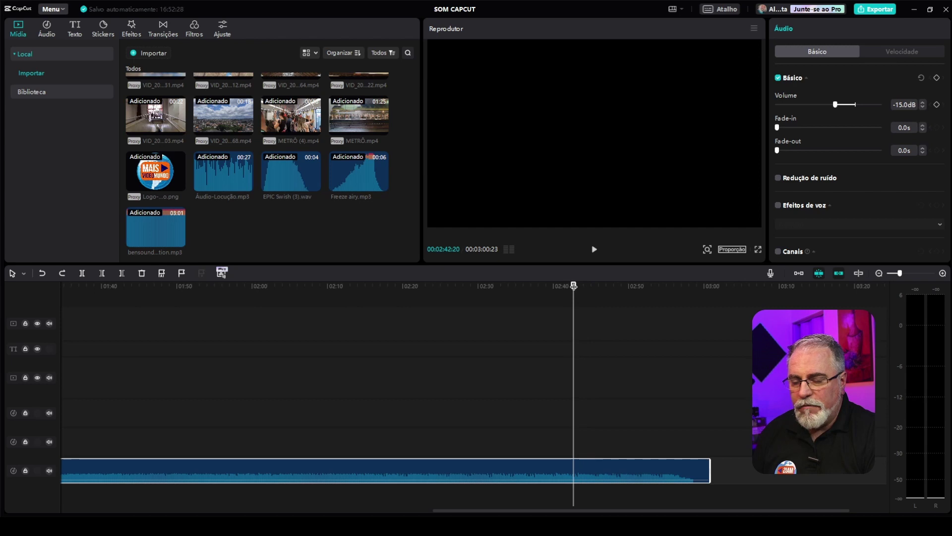
{"action": "key", "text": "space"}
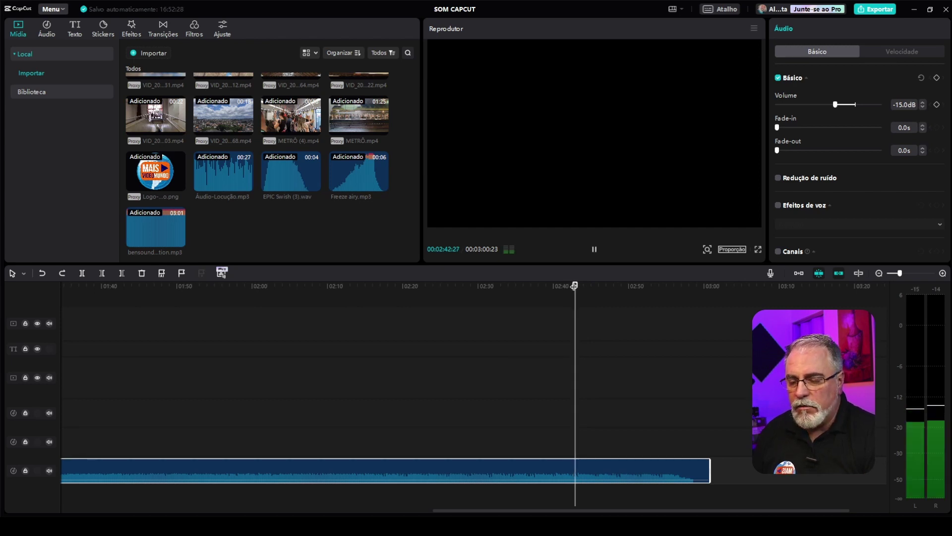
{"action": "key", "text": "space"}
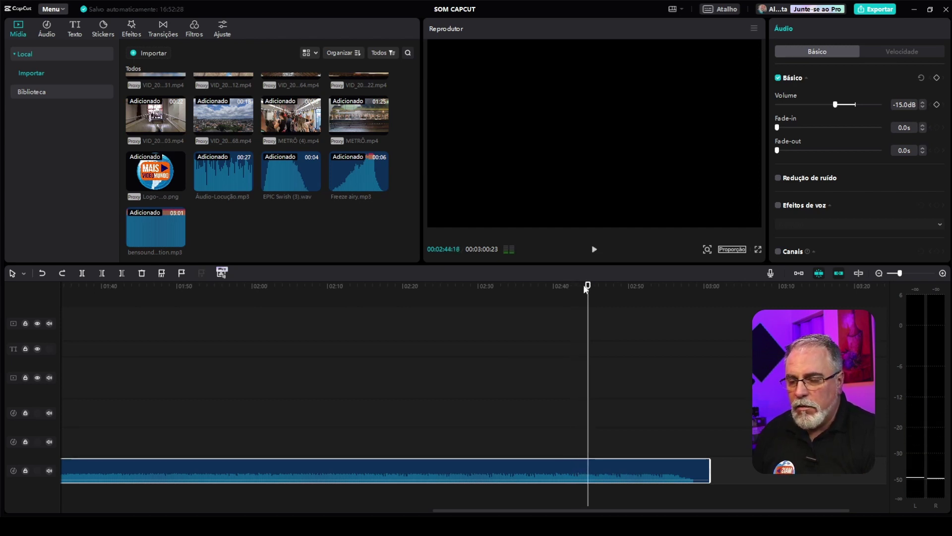
{"action": "left_click_drag", "start_coordinate": [587, 289], "coordinate": [580, 290]}
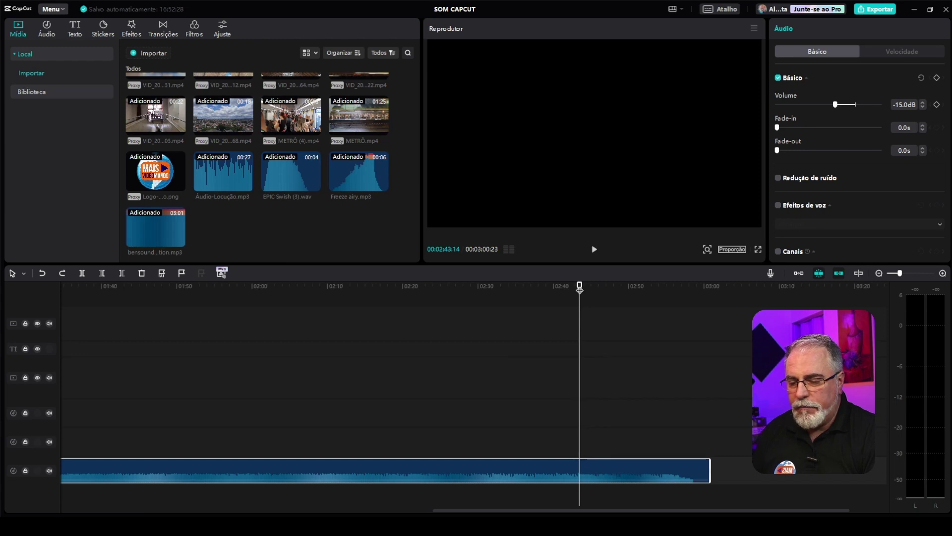
{"action": "left_click", "coordinate": [83, 273]}
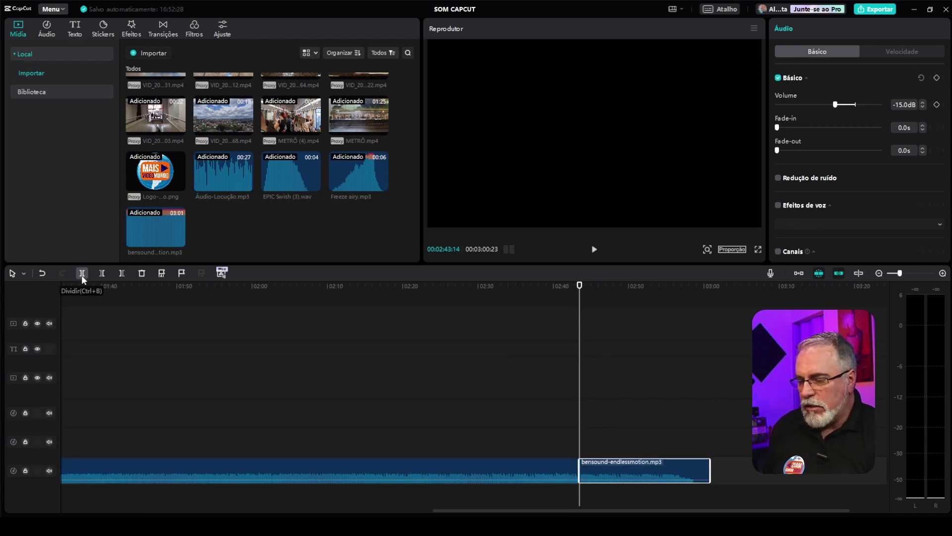
Shorten the first music piece to end at about 00:56 and move the ending piece to finish together with Freeze airy.mp3
{"action": "left_click_drag", "start_coordinate": [627, 475], "coordinate": [656, 475]}
{"action": "left_click_drag", "start_coordinate": [578, 474], "coordinate": [124, 474]}
{"action": "left_click_drag", "start_coordinate": [672, 474], "coordinate": [342, 475]}
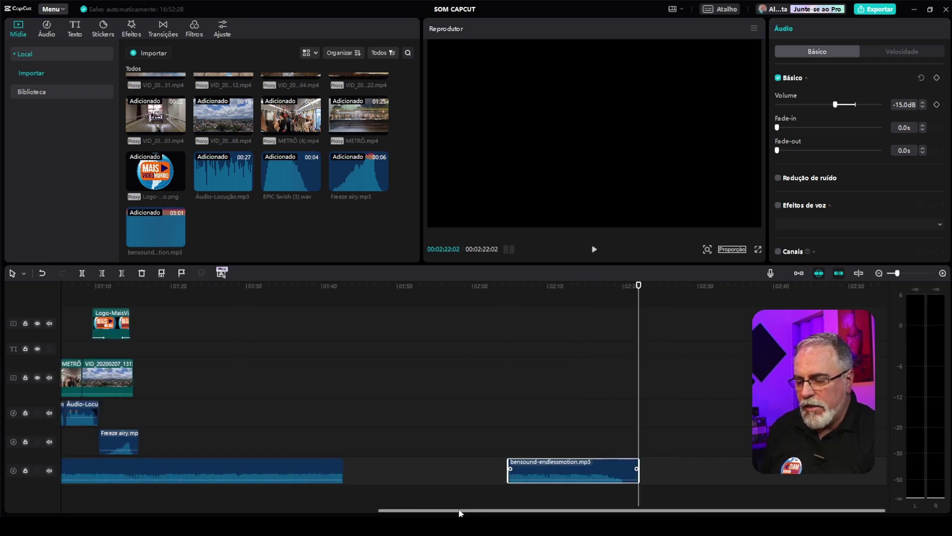
{"action": "left_click_drag", "start_coordinate": [489, 513], "coordinate": [327, 513]}
{"action": "left_click_drag", "start_coordinate": [604, 476], "coordinate": [253, 471]}
{"action": "left_click_drag", "start_coordinate": [869, 474], "coordinate": [423, 476]}
{"action": "left_click_drag", "start_coordinate": [384, 472], "coordinate": [378, 466]}
{"action": "key", "text": "Up"}
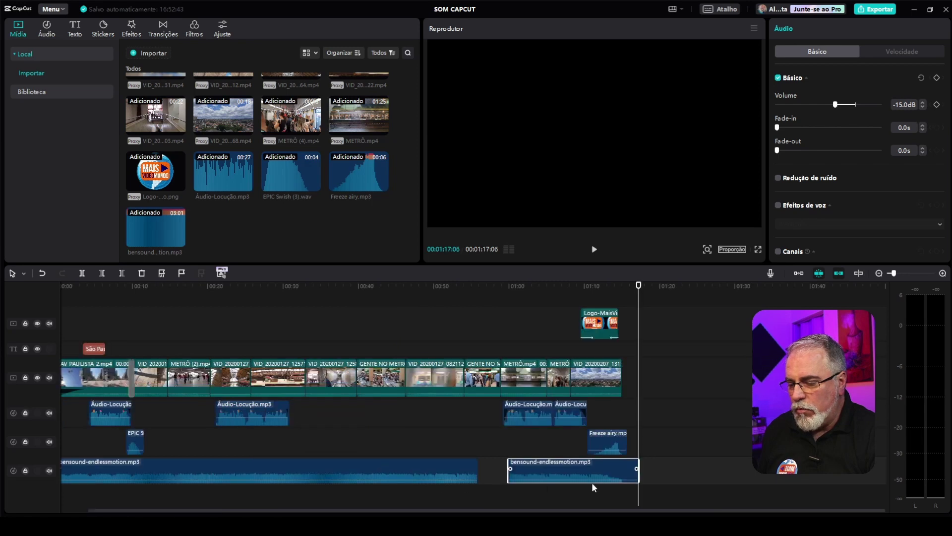
{"action": "left_click_drag", "start_coordinate": [635, 472], "coordinate": [627, 471]}
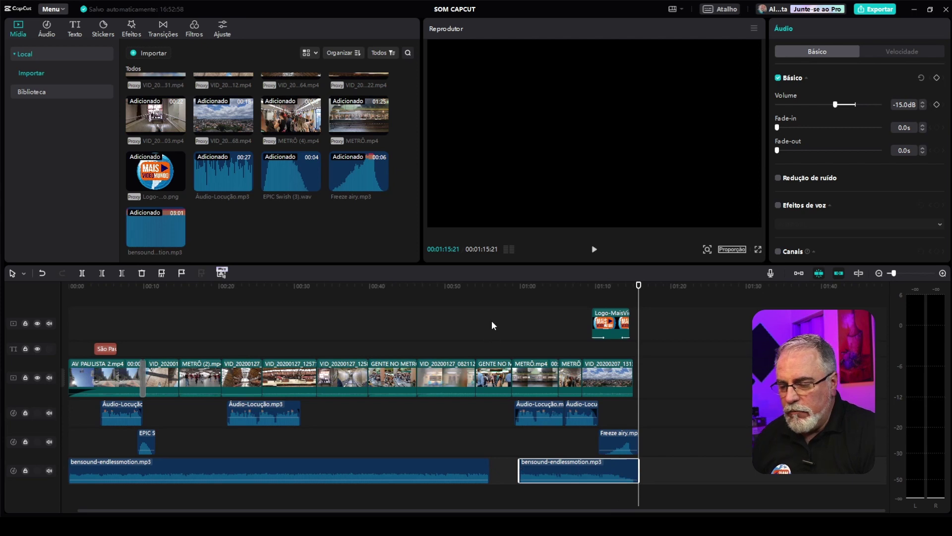
Extend the ending music piece's start to about 00:59, check it through the video's end, and lengthen the first music piece to meet it
{"action": "left_click", "coordinate": [507, 286]}
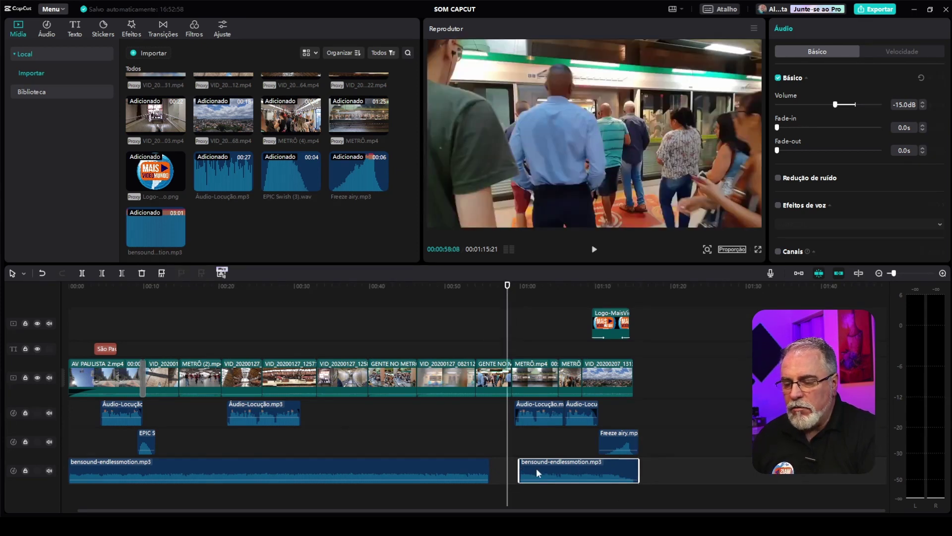
{"action": "left_click_drag", "start_coordinate": [521, 475], "coordinate": [516, 475]}
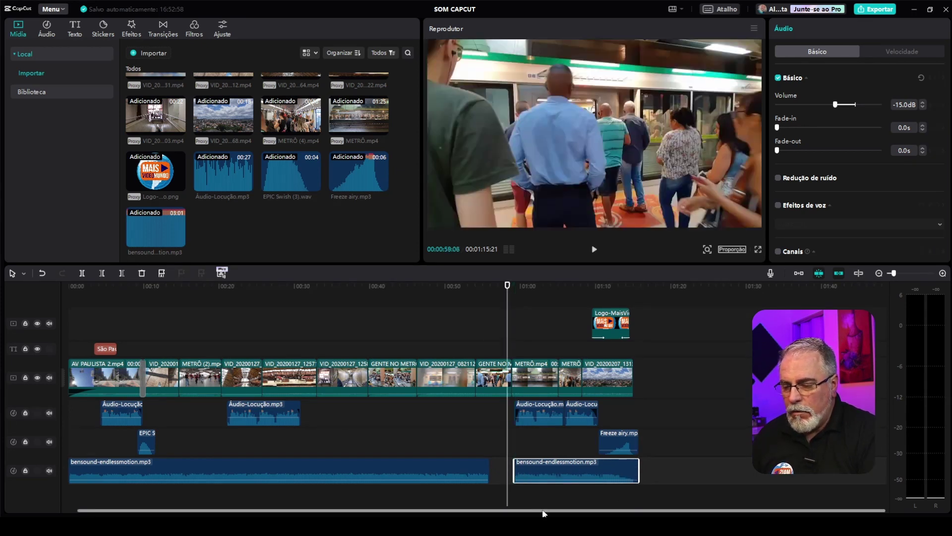
{"action": "key", "text": "space"}
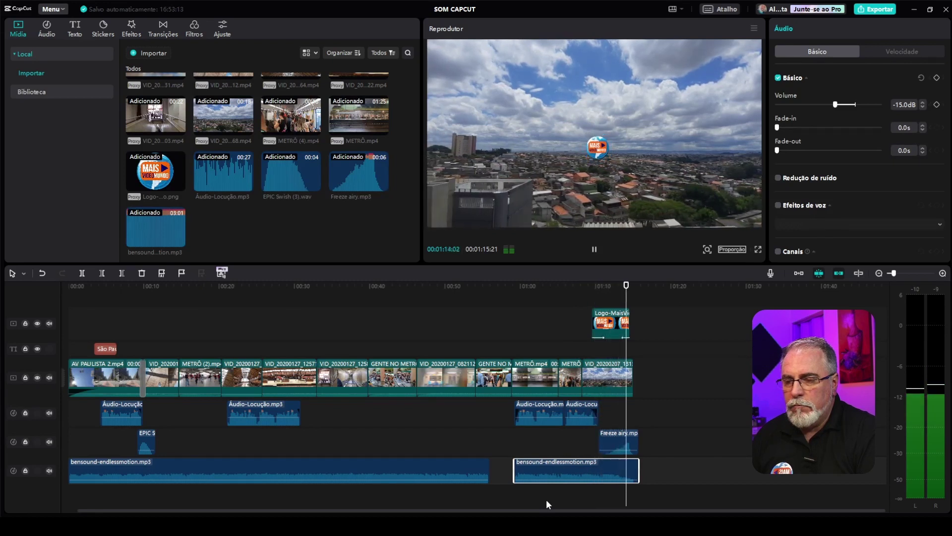
{"action": "key", "text": "space"}
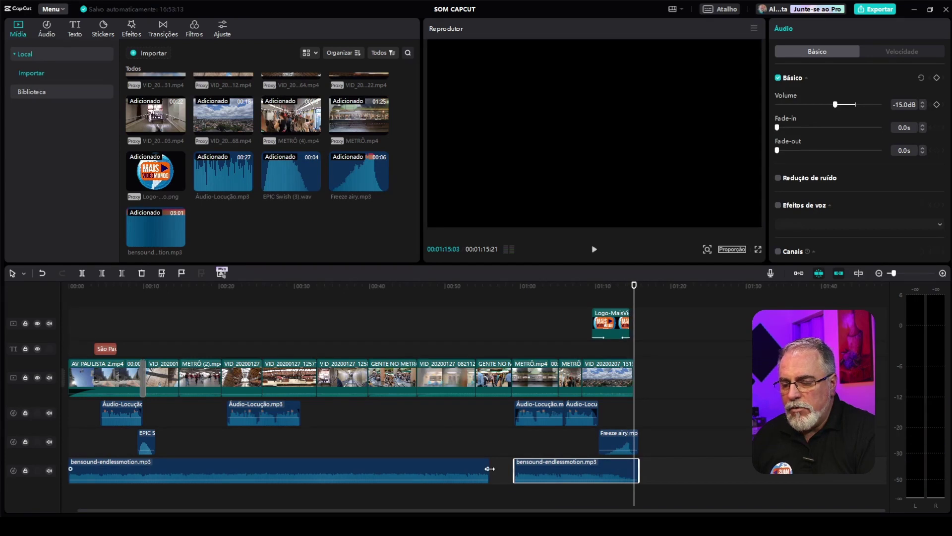
{"action": "left_click_drag", "start_coordinate": [488, 462], "coordinate": [516, 463]}
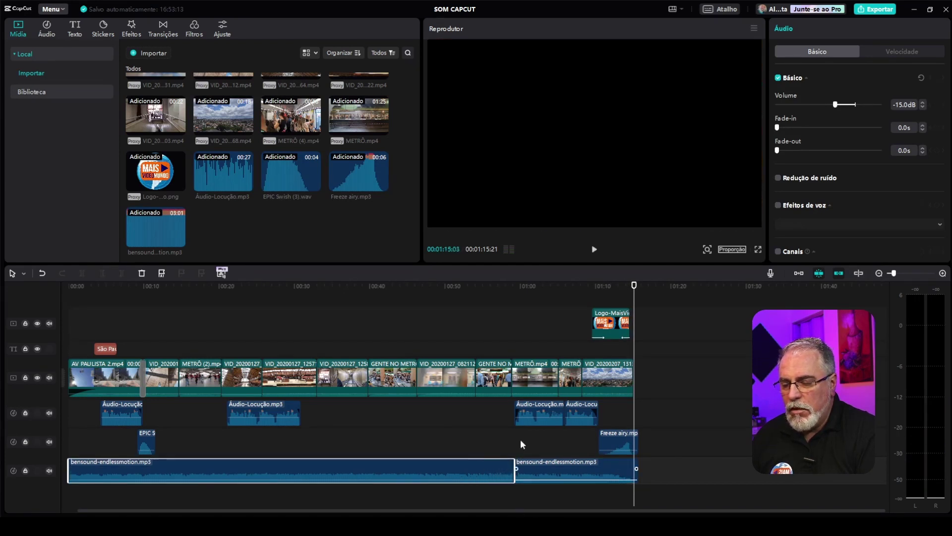
Listen to the join between the two music pieces and shift it back to the start of the METRÔ.mp4 clip near 00:59
{"action": "left_click", "coordinate": [492, 283]}
{"action": "key", "text": "space"}
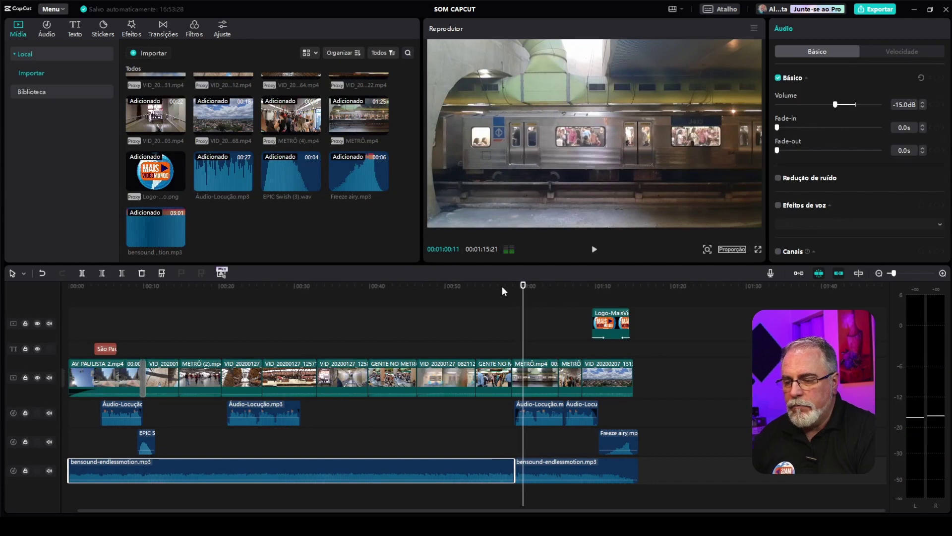
{"action": "left_click", "coordinate": [506, 286]}
{"action": "scroll", "coordinate": [536, 459], "scroll_direction": "left", "scroll_amount": 1}
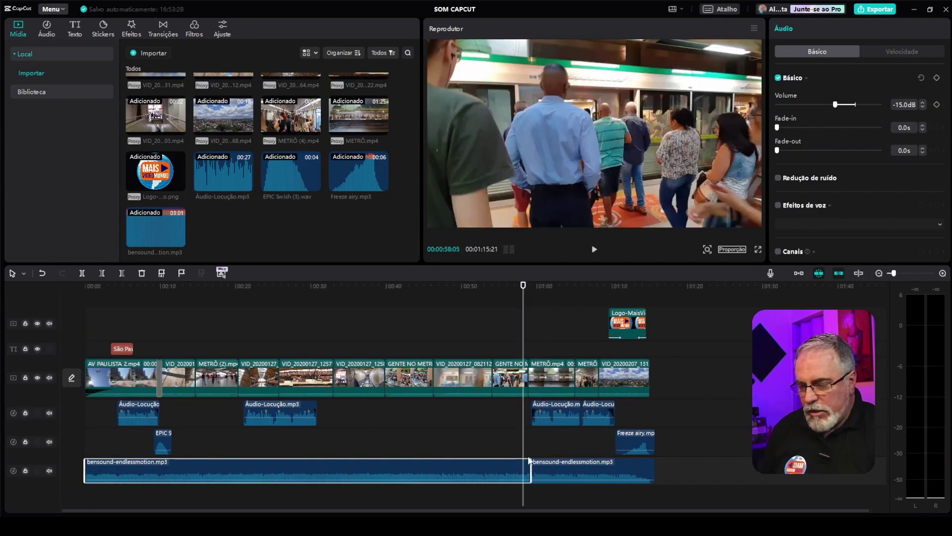
{"action": "scroll", "coordinate": [554, 455], "scroll_direction": "up", "scroll_amount": 5}
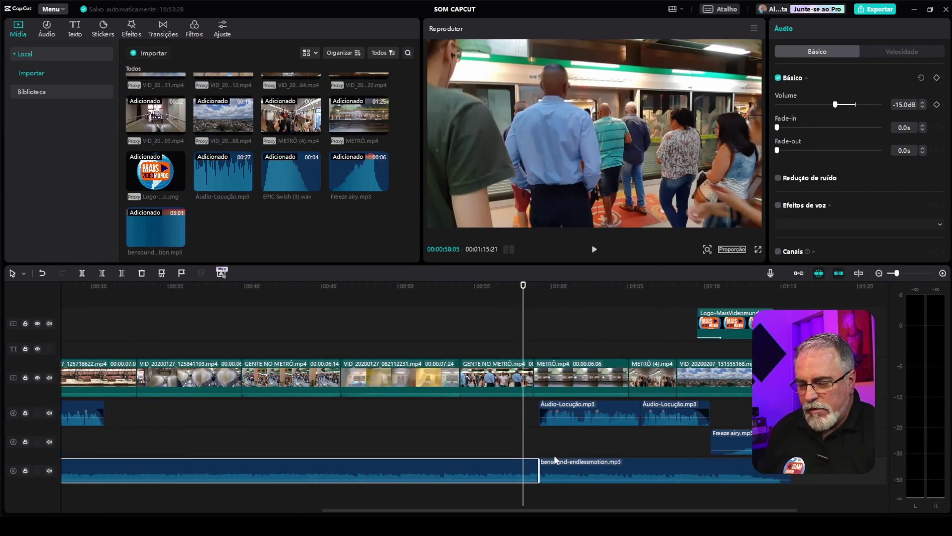
{"action": "scroll", "coordinate": [554, 455], "scroll_direction": "up", "scroll_amount": 1}
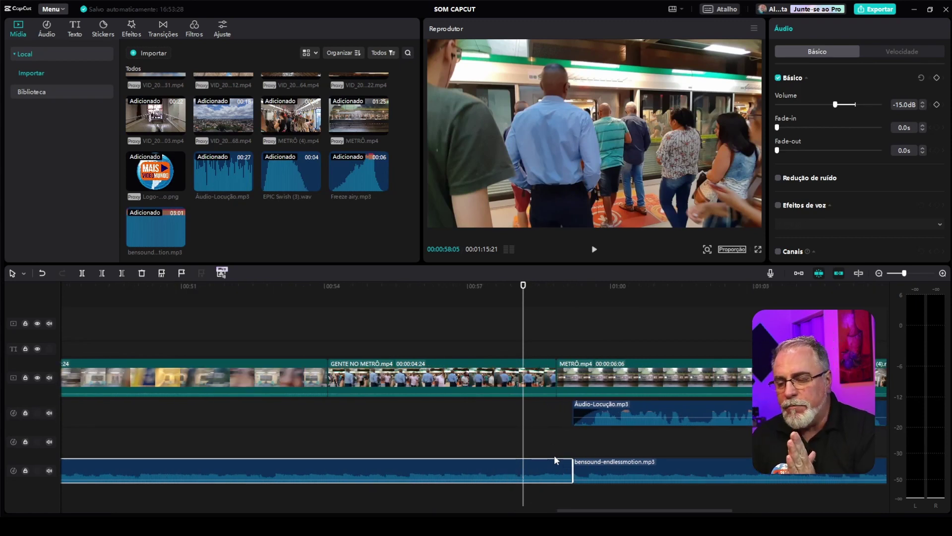
{"action": "left_click_drag", "start_coordinate": [573, 471], "coordinate": [556, 463]}
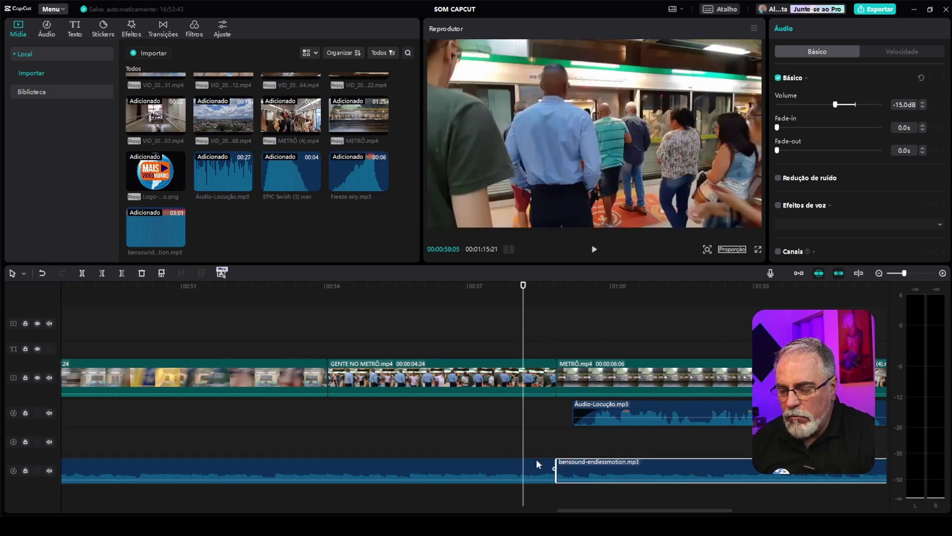
Play across the shifted music join several times, starting from about 00:56 to 00:58, to judge how smooth it sounds
{"action": "left_click", "coordinate": [421, 284]}
{"action": "key", "text": "space"}
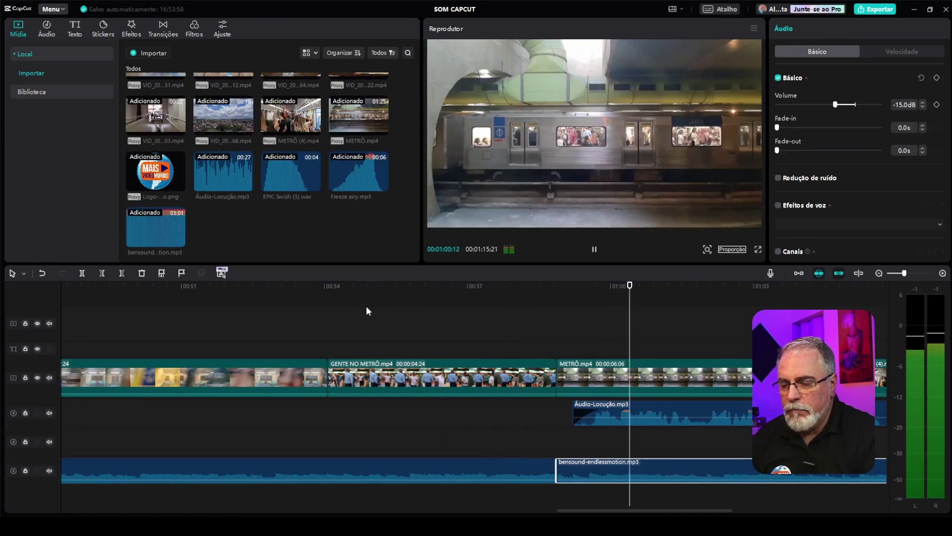
{"action": "left_click", "coordinate": [522, 286]}
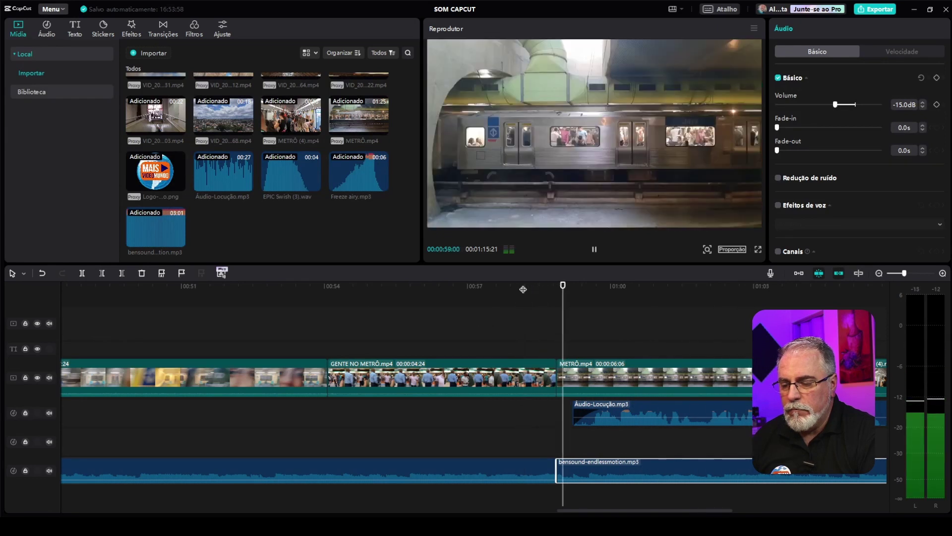
{"action": "key", "text": "space"}
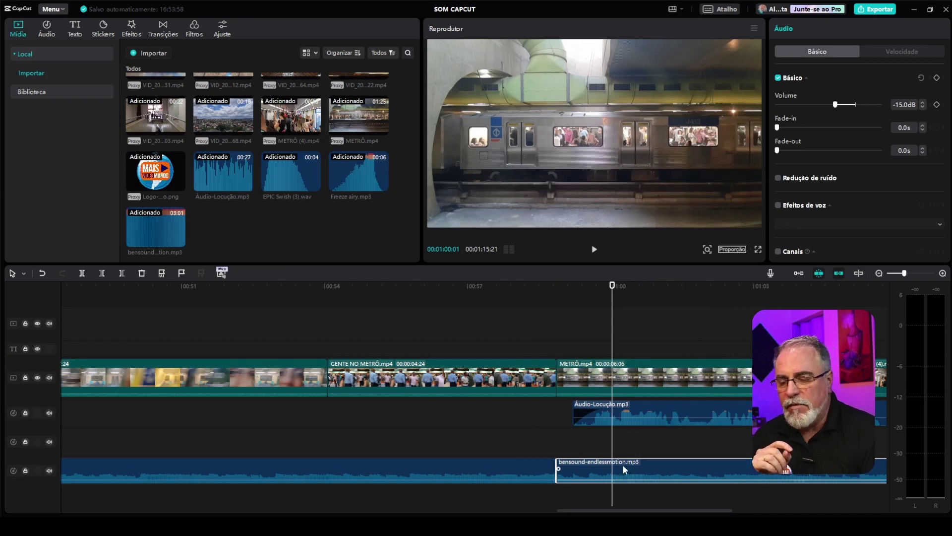
{"action": "left_click", "coordinate": [531, 286]}
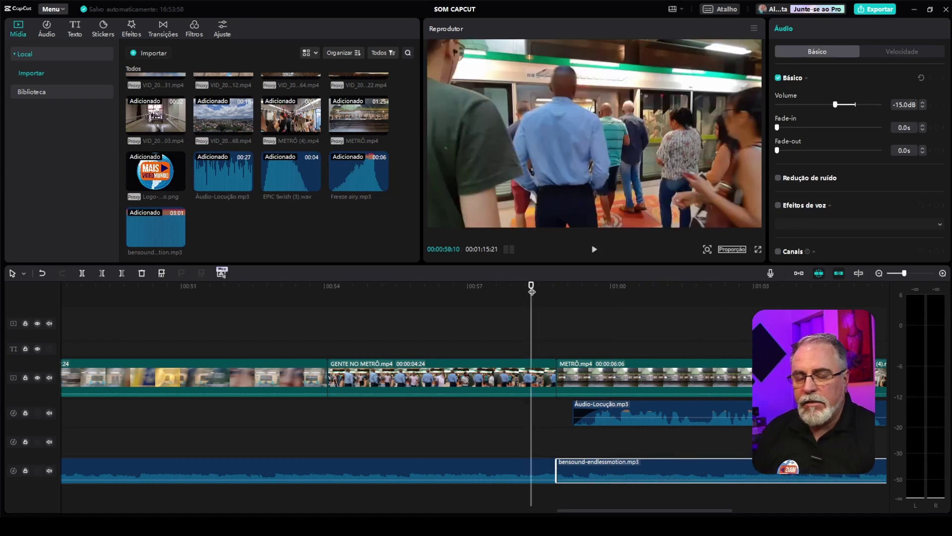
{"action": "key", "text": "space"}
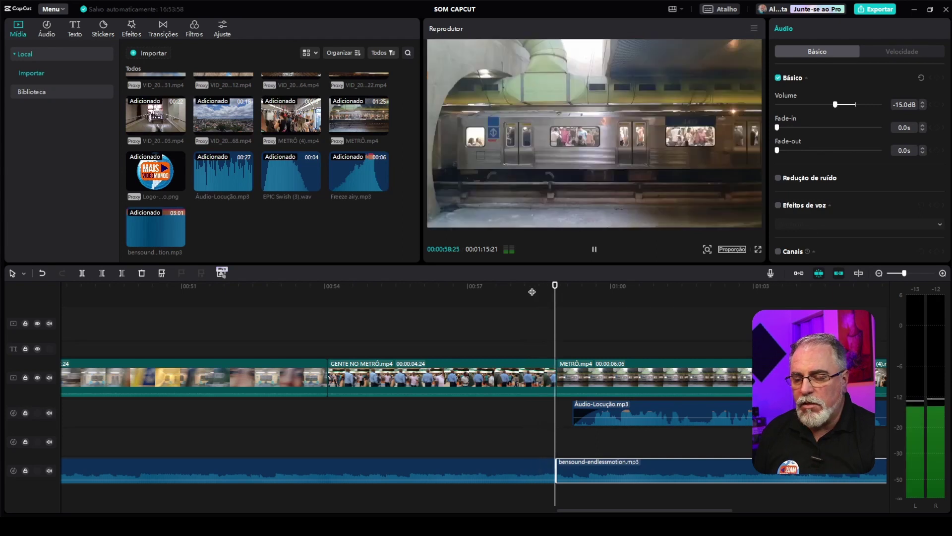
{"action": "key", "text": "space"}
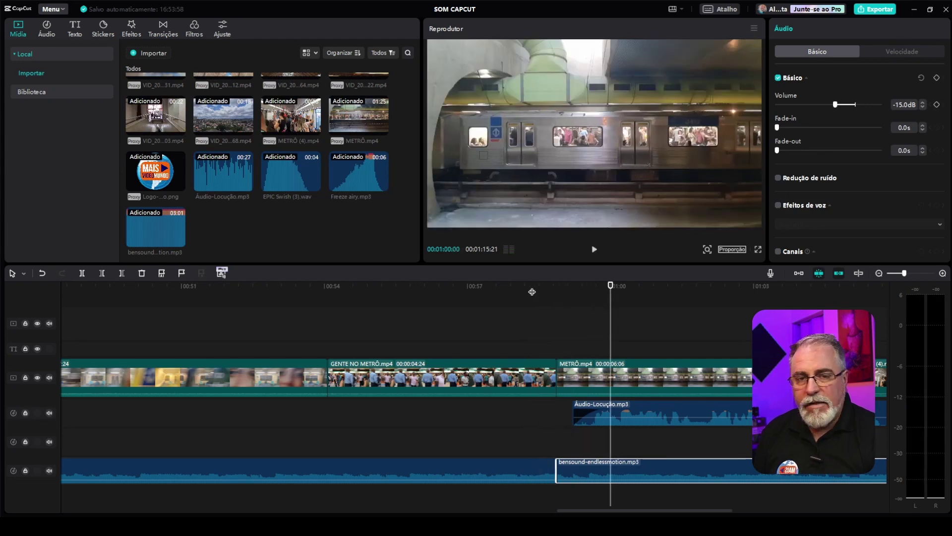
Move the ending music piece to the audio track above and extend the first piece to overlap its start
{"action": "left_click_drag", "start_coordinate": [618, 469], "coordinate": [617, 439]}
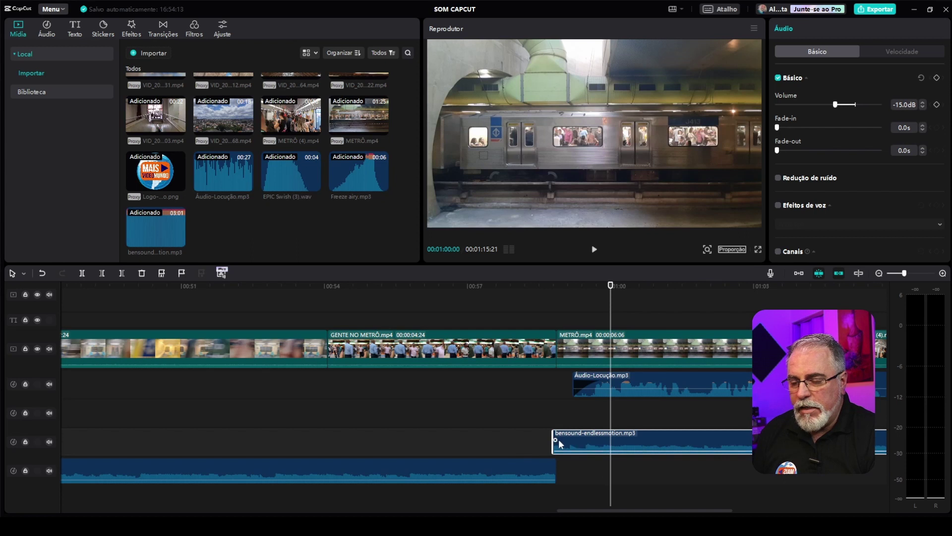
{"action": "left_click_drag", "start_coordinate": [554, 434], "coordinate": [577, 464]}
{"action": "left_click", "coordinate": [577, 441]}
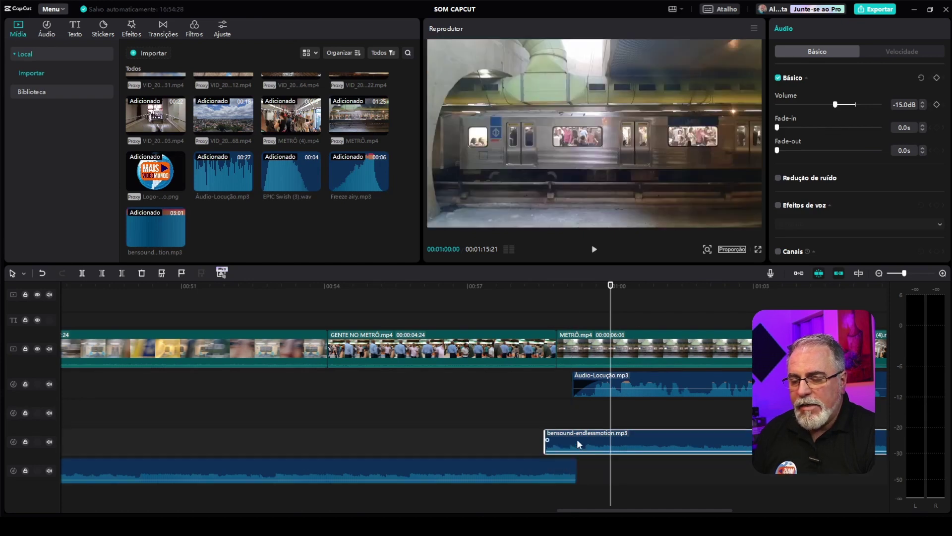
Crossfade the overlapping music with a 1.4 s fade-in on the ending piece and a 1.0 s fade-out on the slightly lengthened first piece
{"action": "left_click_drag", "start_coordinate": [778, 128], "coordinate": [792, 128]}
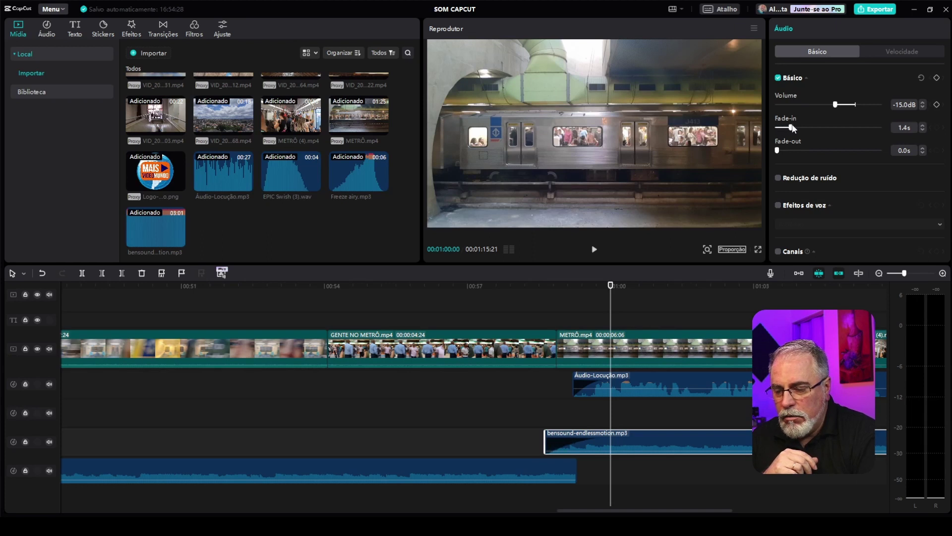
{"action": "left_click", "coordinate": [564, 466]}
{"action": "left_click_drag", "start_coordinate": [578, 473], "coordinate": [583, 474]}
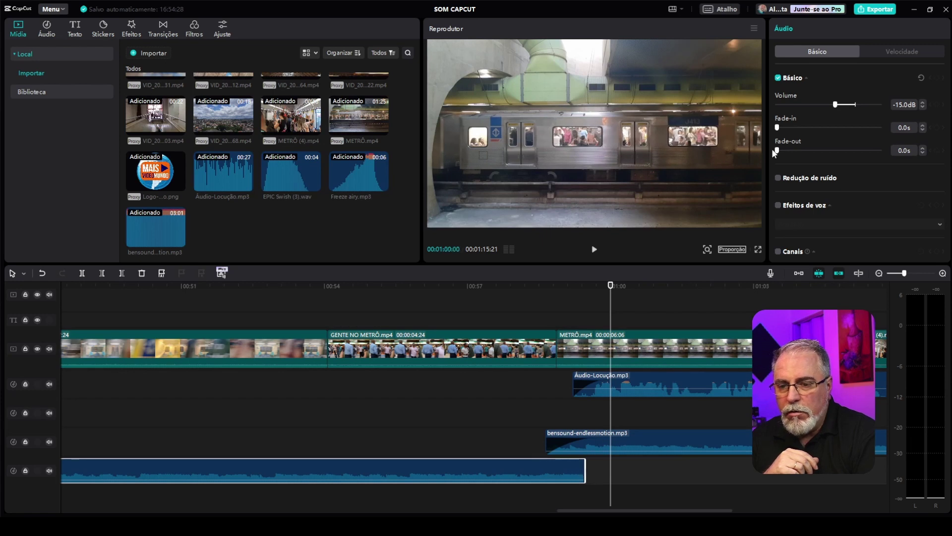
{"action": "left_click_drag", "start_coordinate": [777, 151], "coordinate": [784, 151]}
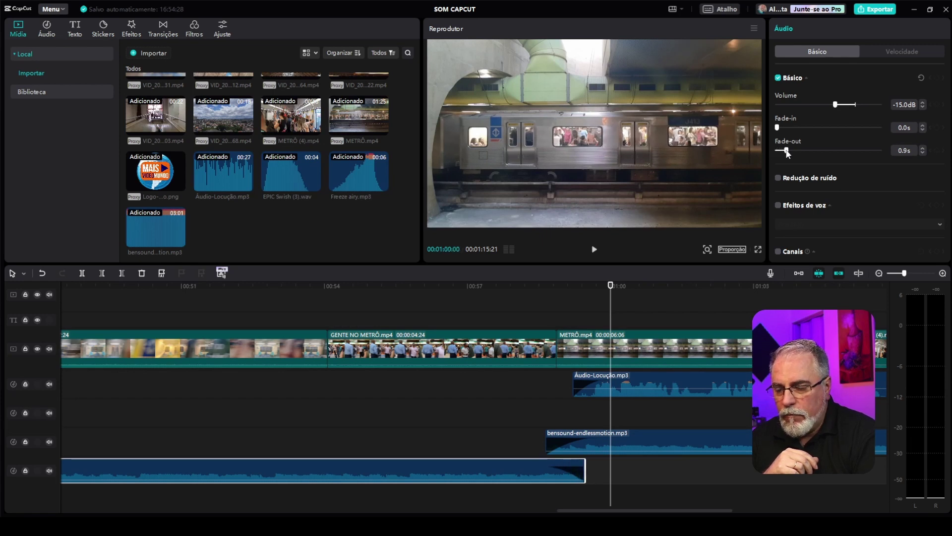
Play the music crossfade from about 00:57 through the narration to check the transition
{"action": "left_click", "coordinate": [520, 289]}
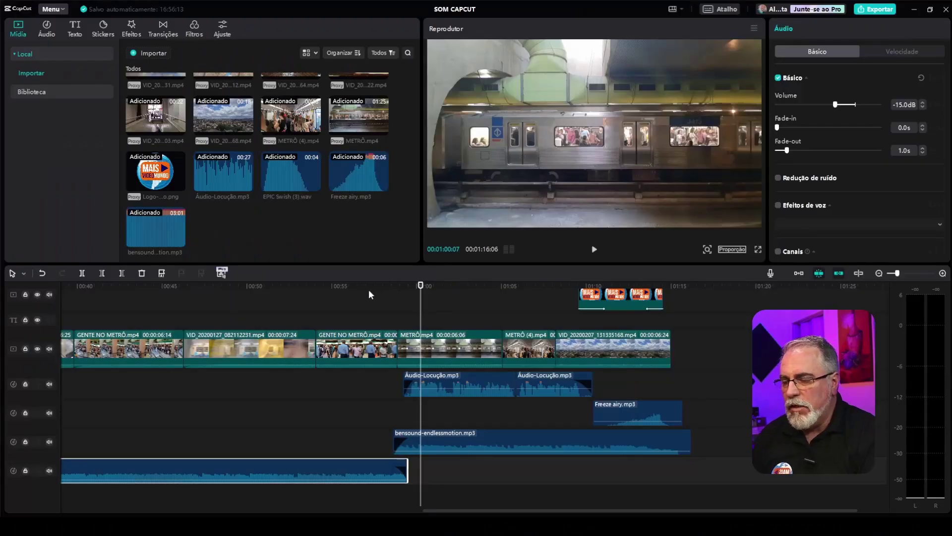
{"action": "left_click", "coordinate": [367, 286]}
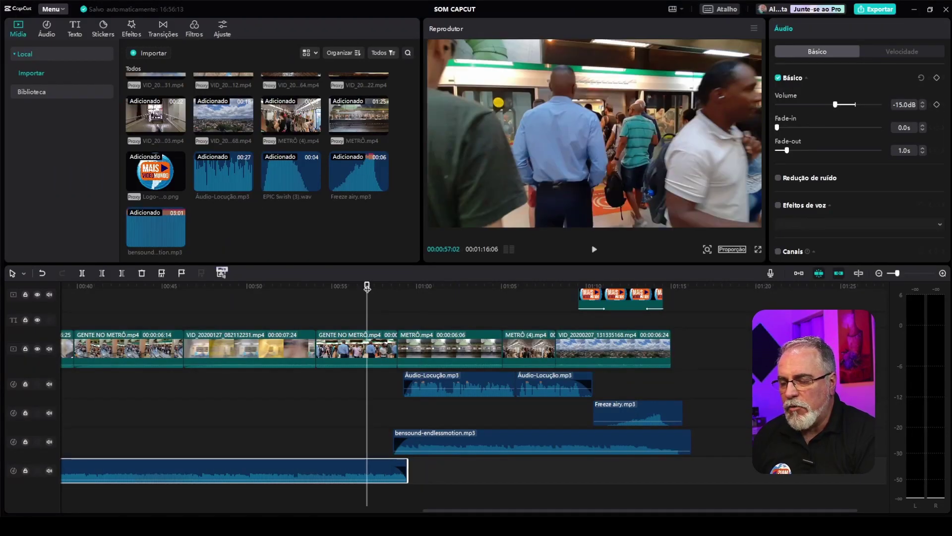
{"action": "key", "text": "space"}
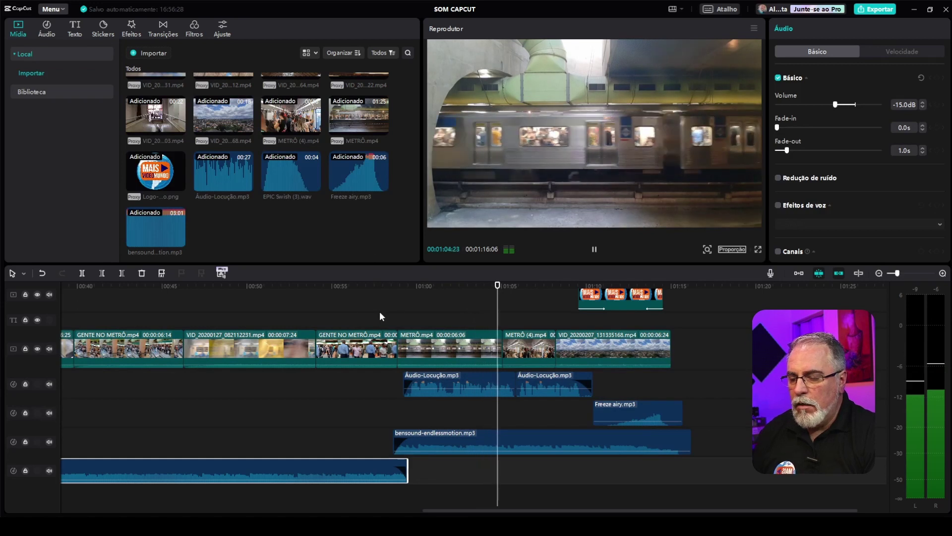
{"action": "left_click", "coordinate": [426, 339]}
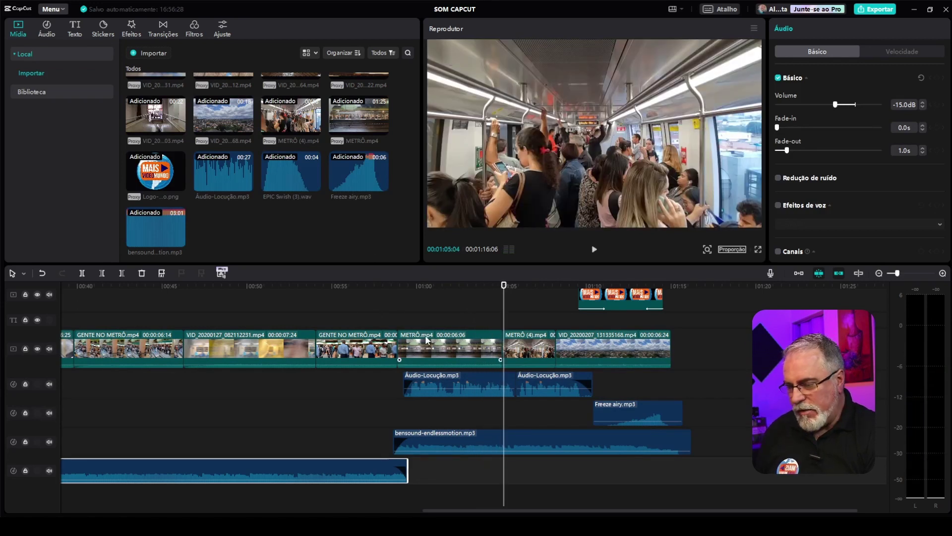
Add two volume keyframes to the first music piece where the first narration begins, at 00:00:04:07 and 00:00:04:15
{"action": "scroll", "coordinate": [426, 340], "scroll_direction": "right", "scroll_amount": 2}
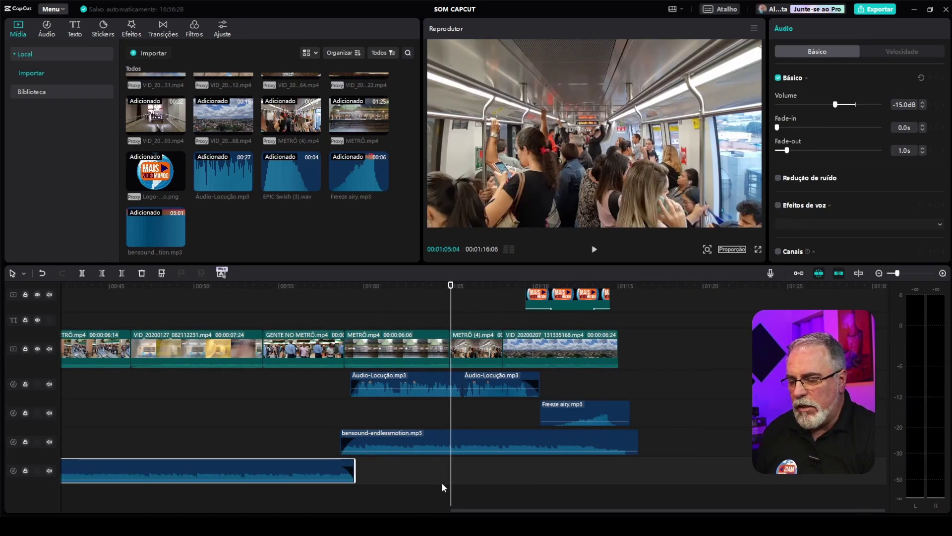
{"action": "scroll", "coordinate": [442, 478], "scroll_direction": "down", "scroll_amount": 2, "text": "ctrl"}
{"action": "scroll", "coordinate": [443, 479], "scroll_direction": "down", "scroll_amount": 3, "text": "ctrl"}
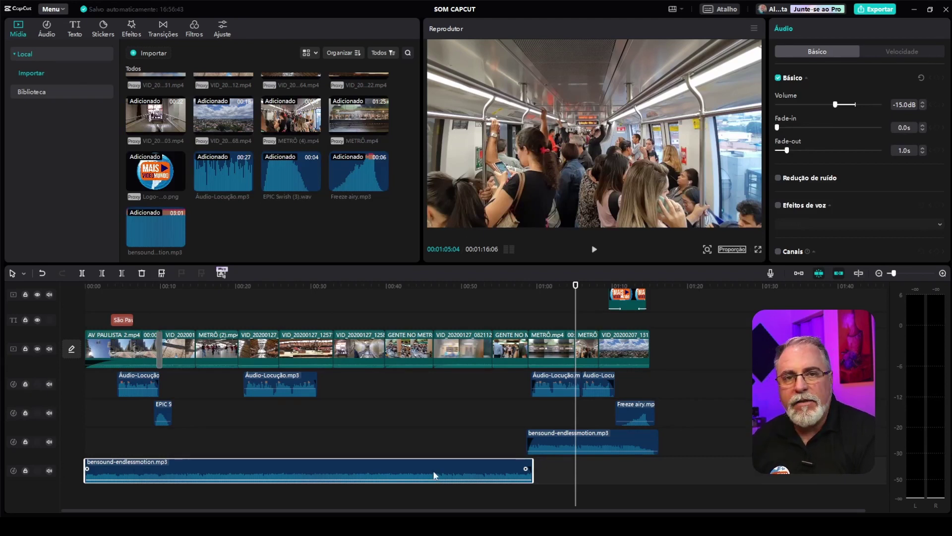
{"action": "left_click", "coordinate": [121, 290]}
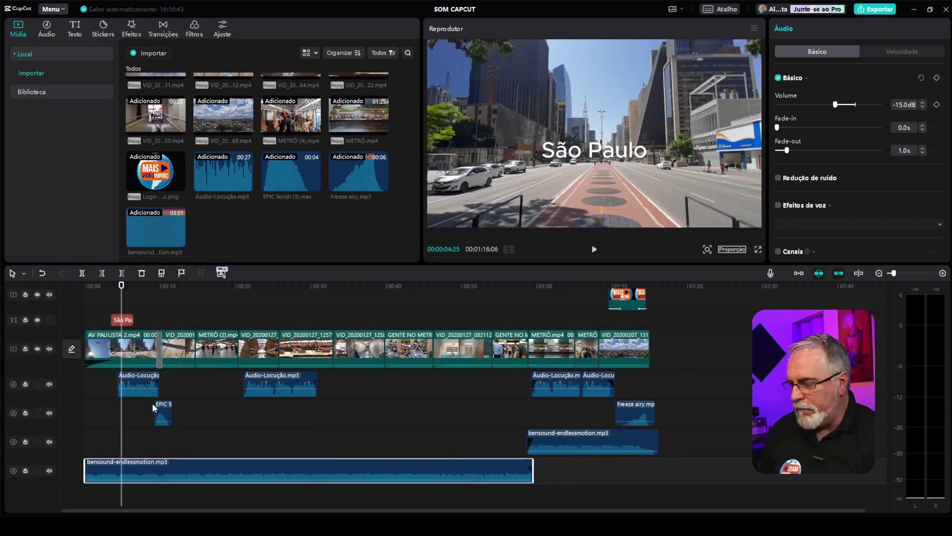
{"action": "scroll", "coordinate": [153, 404], "scroll_direction": "up", "scroll_amount": 5}
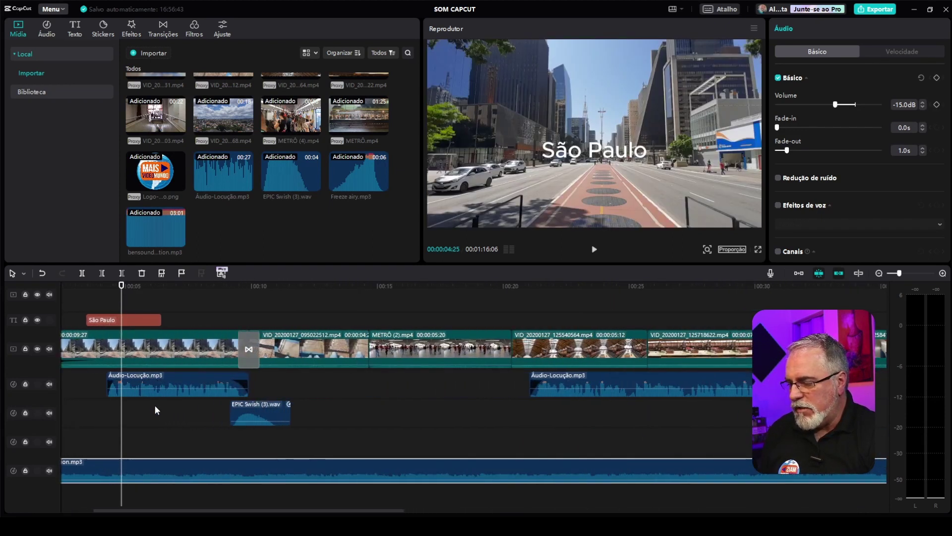
{"action": "scroll", "coordinate": [155, 406], "scroll_direction": "up", "scroll_amount": 1}
{"action": "left_click_drag", "start_coordinate": [223, 511], "coordinate": [145, 511]}
{"action": "left_click_drag", "start_coordinate": [222, 290], "coordinate": [211, 290]}
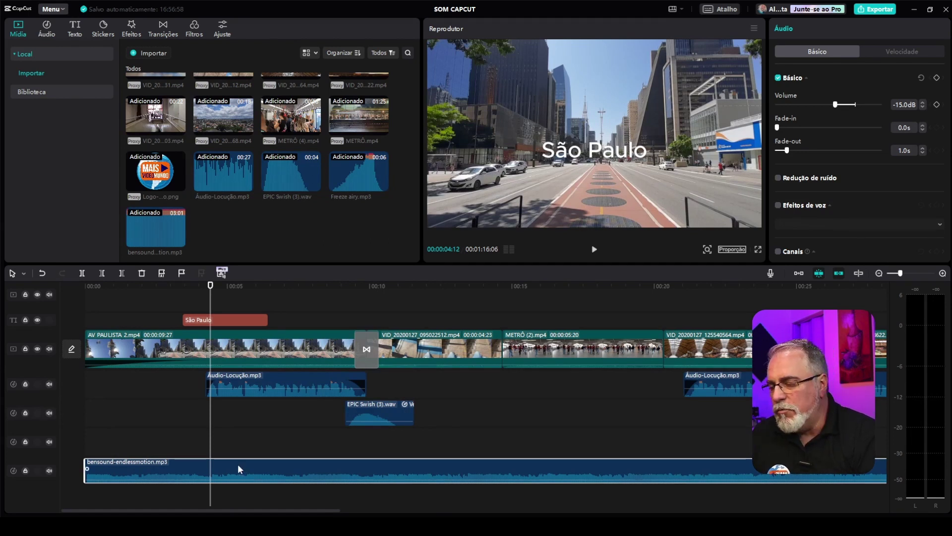
{"action": "left_click_drag", "start_coordinate": [210, 286], "coordinate": [205, 286]}
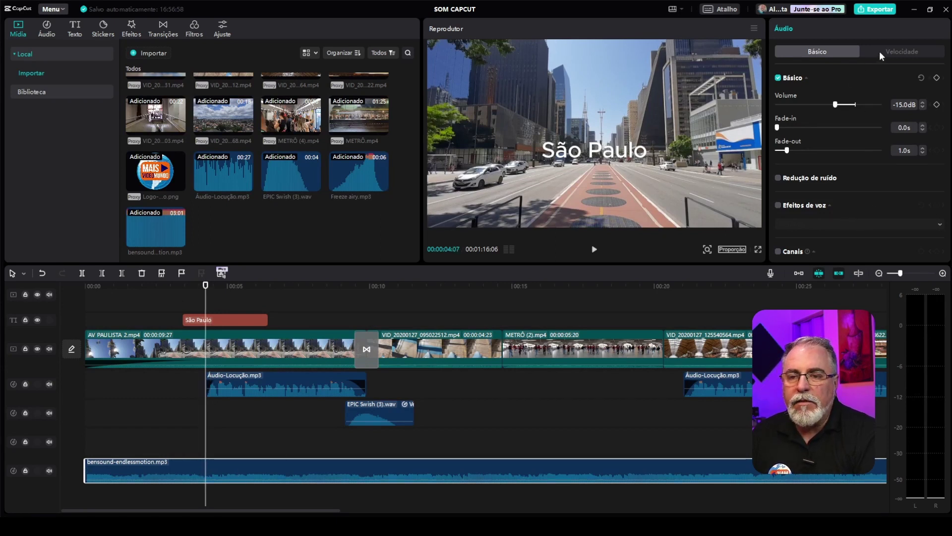
{"action": "left_click", "coordinate": [937, 106]}
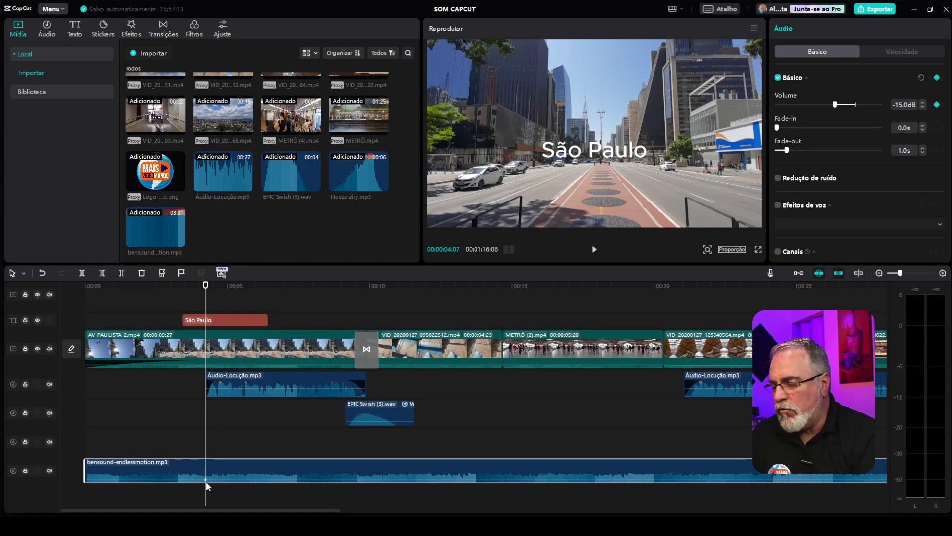
{"action": "left_click_drag", "start_coordinate": [206, 286], "coordinate": [213, 286]}
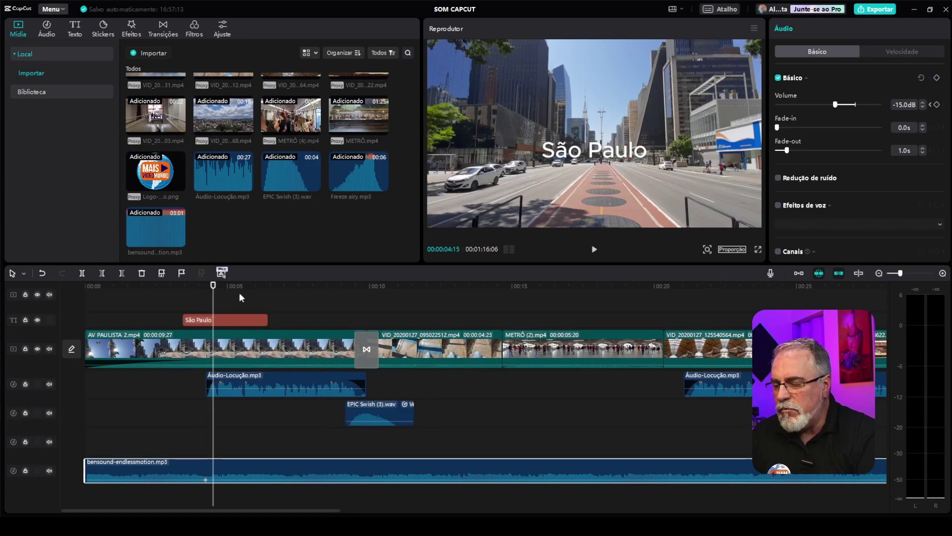
{"action": "left_click", "coordinate": [937, 105]}
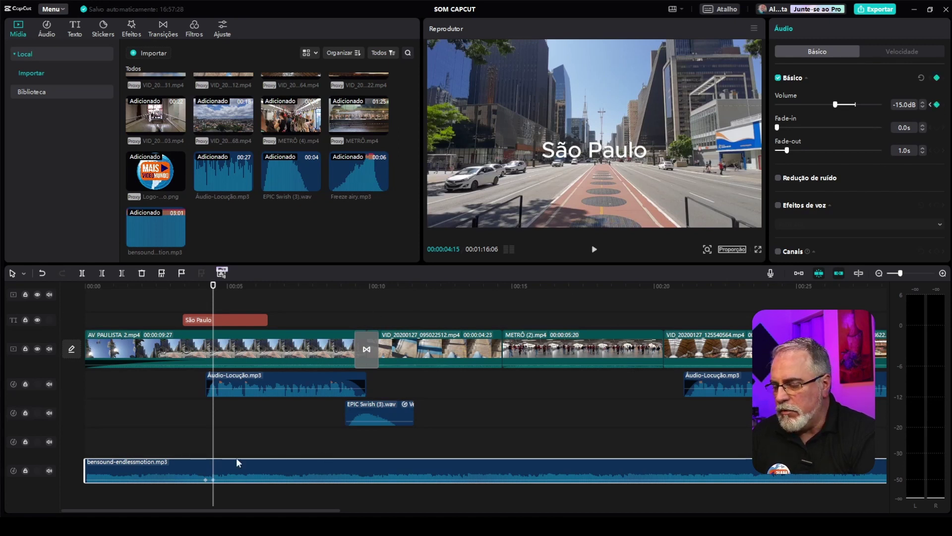
Add two volume keyframes to the first music piece near the first narration's end, at 00:00:09:14 and 00:00:09:08
{"action": "left_click_drag", "start_coordinate": [214, 286], "coordinate": [356, 289]}
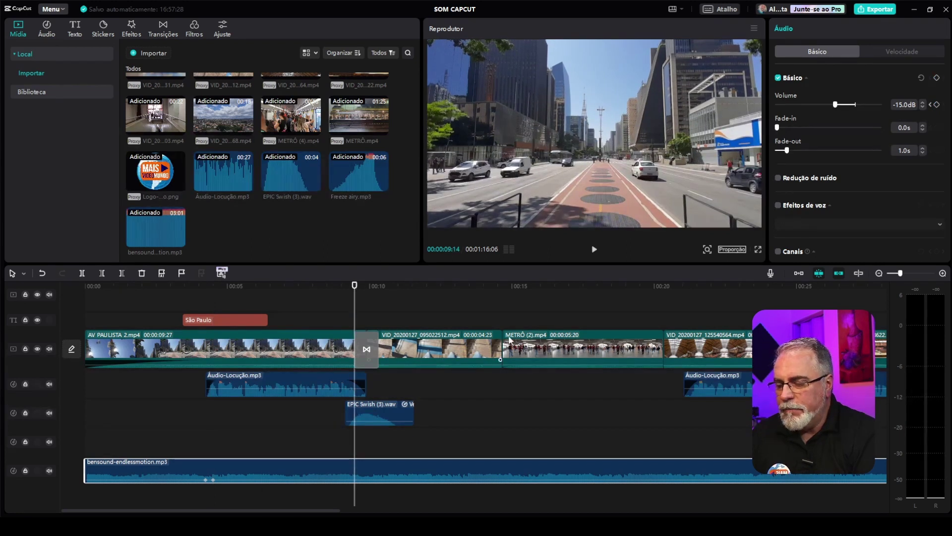
{"action": "left_click", "coordinate": [938, 105]}
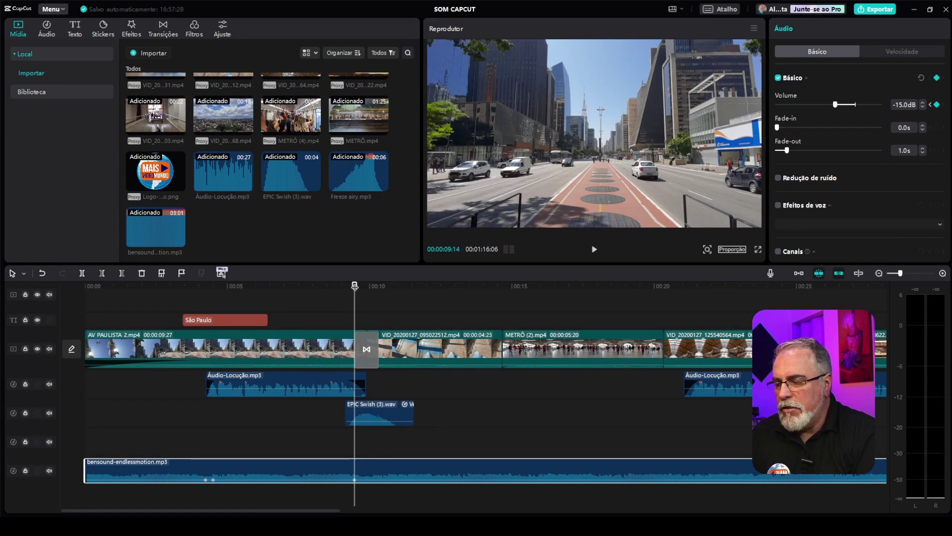
{"action": "left_click_drag", "start_coordinate": [352, 287], "coordinate": [349, 286]}
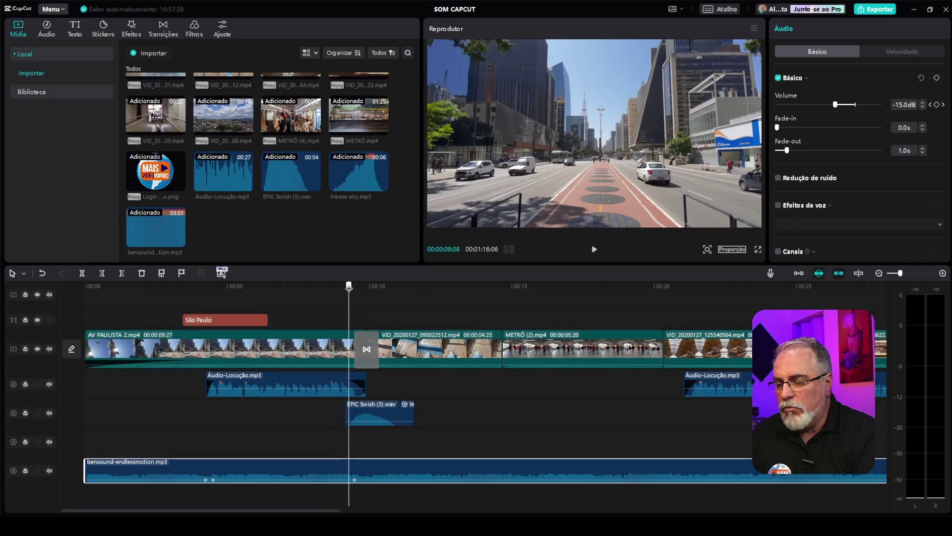
{"action": "left_click", "coordinate": [937, 104]}
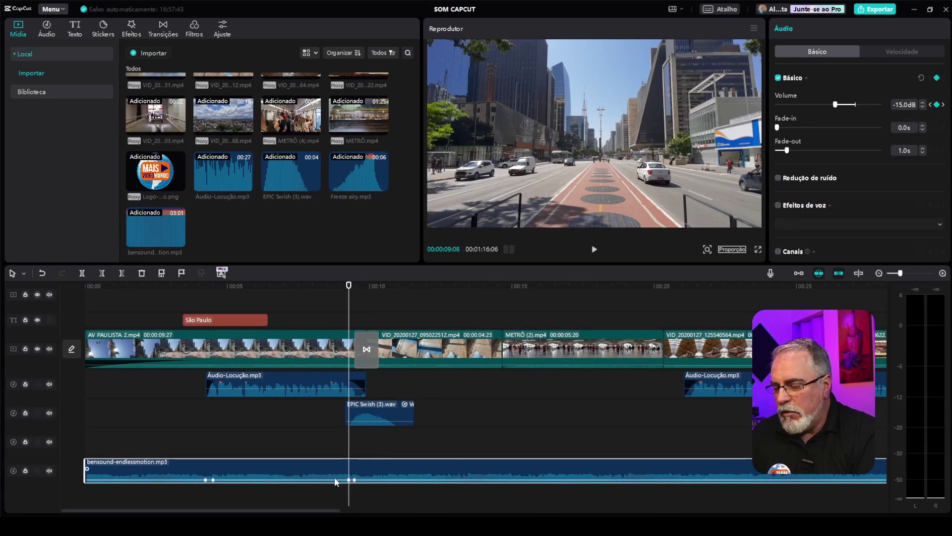
Lower the music volume between the two inner keyframes to -24.0 dB and return the playhead to 00:00:02:27, before the narration
{"action": "mouse_move", "coordinate": [334, 479]}
{"action": "left_click_drag", "start_coordinate": [335, 479], "coordinate": [335, 480]}
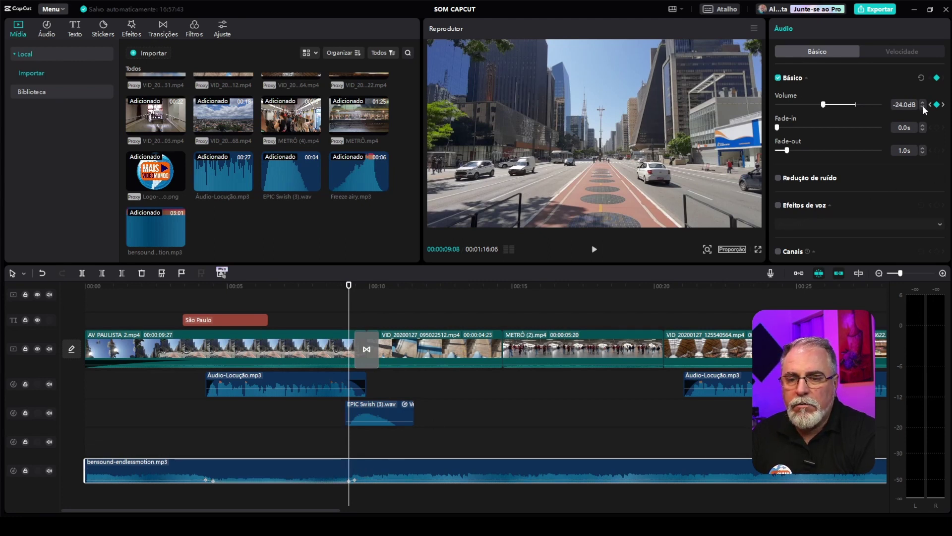
{"action": "left_click", "coordinate": [167, 287]}
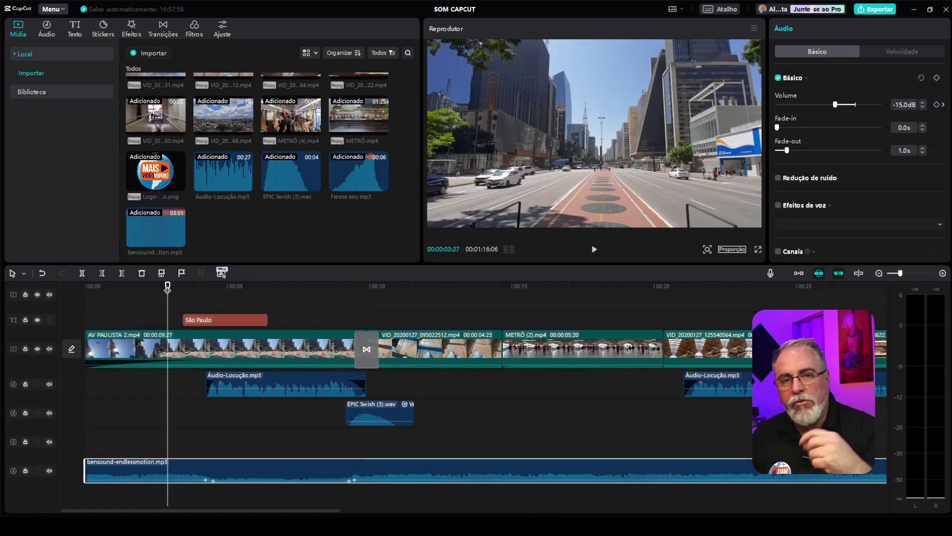
Play the video from 00:00:02:27 past the first narration to check the lowered music
{"action": "key", "text": "space"}
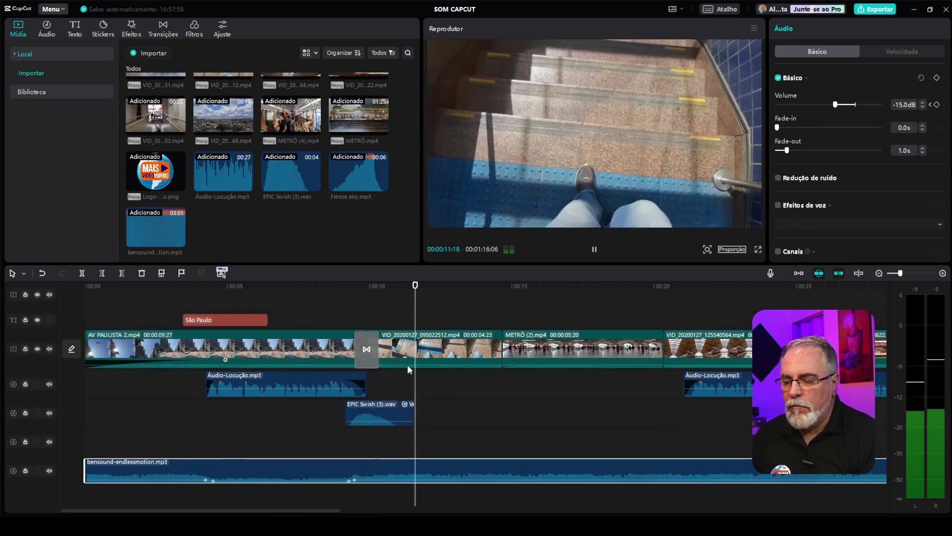
{"action": "key", "text": "space"}
Add two volume keyframes to the first music piece where the second narration begins, at 00:00:21:01 and 00:00:21:11
{"action": "scroll", "coordinate": [514, 366], "scroll_direction": "right", "scroll_amount": 5}
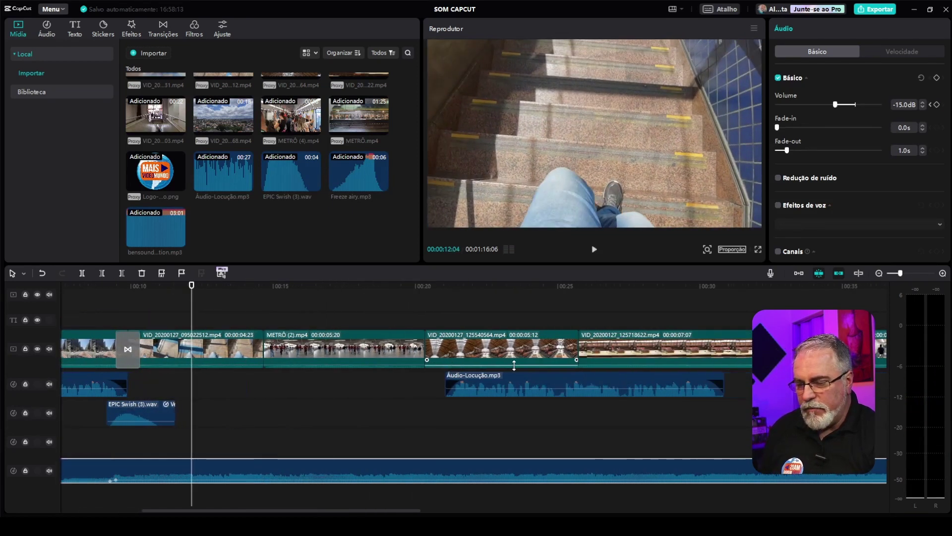
{"action": "left_click", "coordinate": [384, 286]}
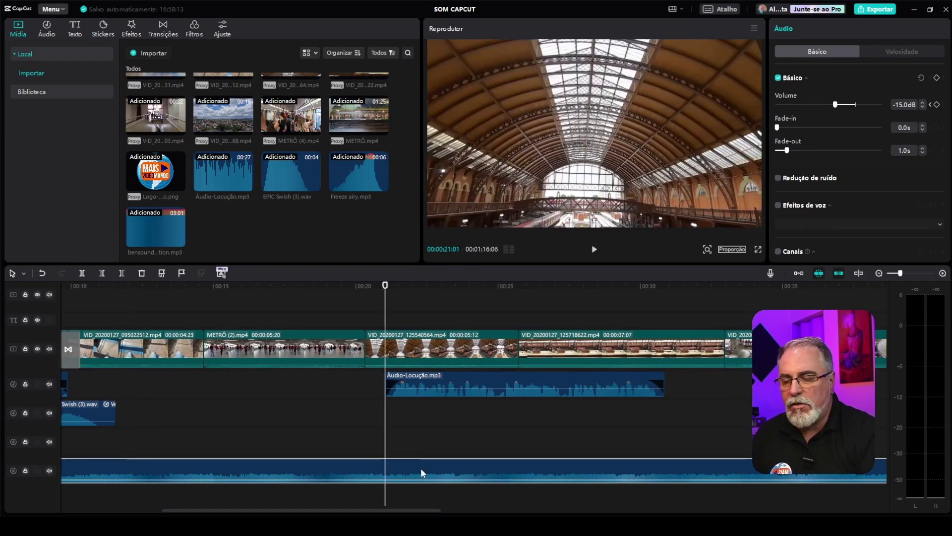
{"action": "left_click", "coordinate": [937, 105]}
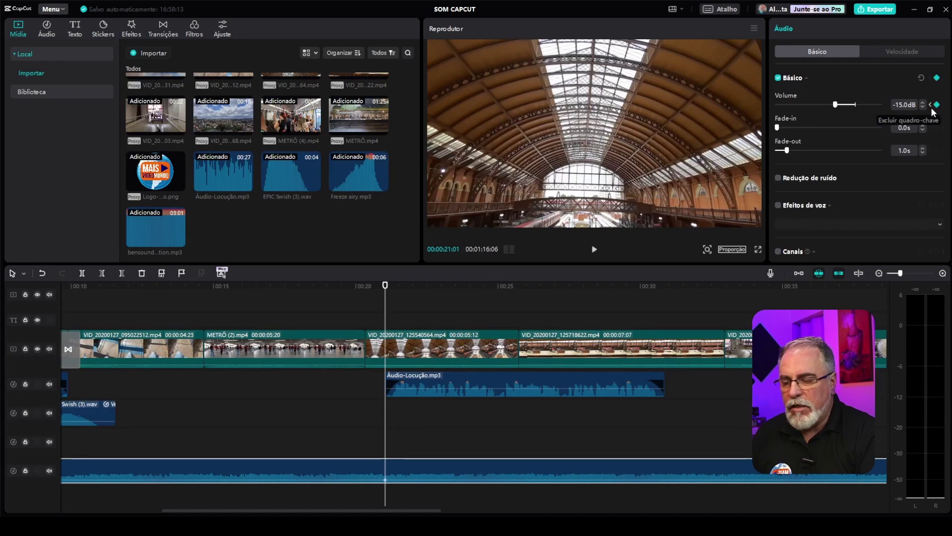
{"action": "left_click_drag", "start_coordinate": [386, 285], "coordinate": [396, 285]}
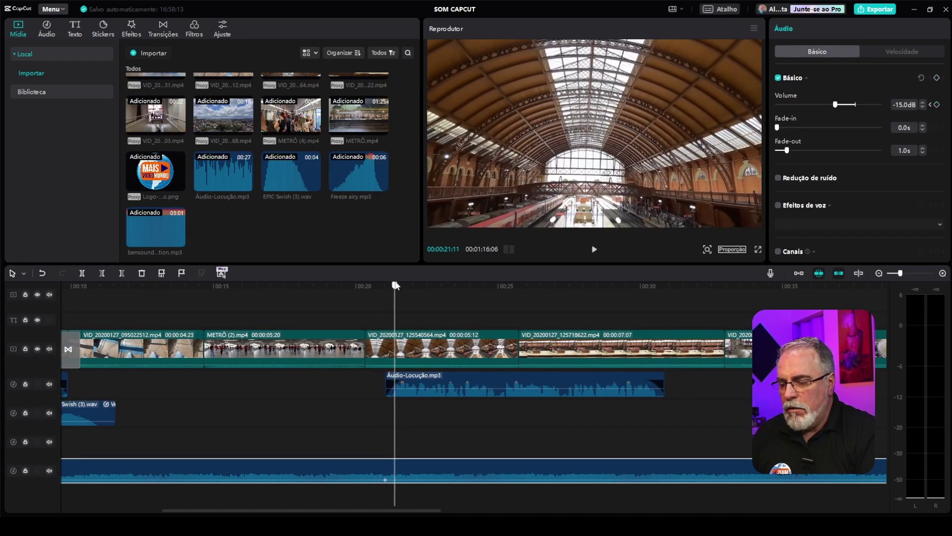
{"action": "left_click", "coordinate": [937, 105]}
Add two volume keyframes to the first music piece, one at the second narration's end and one just before it at 00:00:30:16
{"action": "left_click_drag", "start_coordinate": [395, 287], "coordinate": [666, 293]}
{"action": "left_click", "coordinate": [936, 105]}
{"action": "left_click_drag", "start_coordinate": [664, 285], "coordinate": [655, 289]}
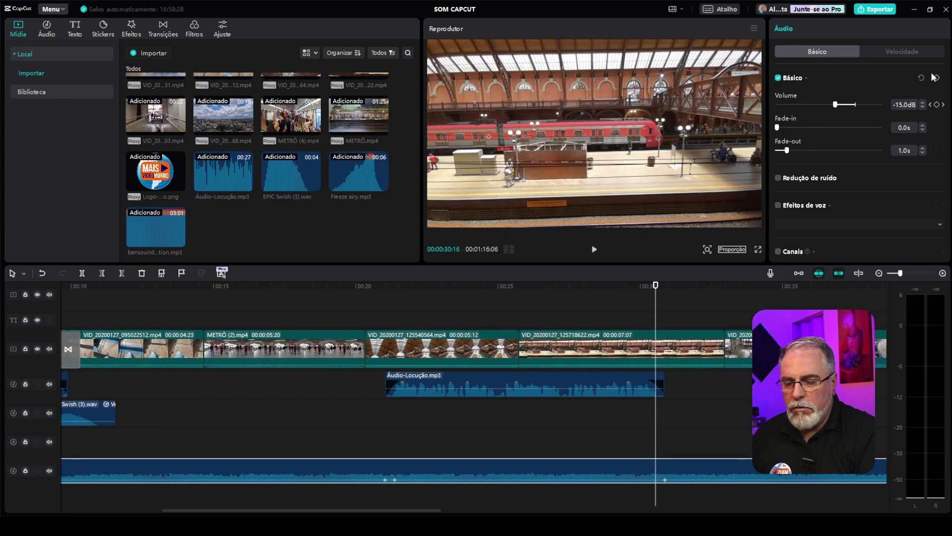
{"action": "left_click", "coordinate": [937, 104]}
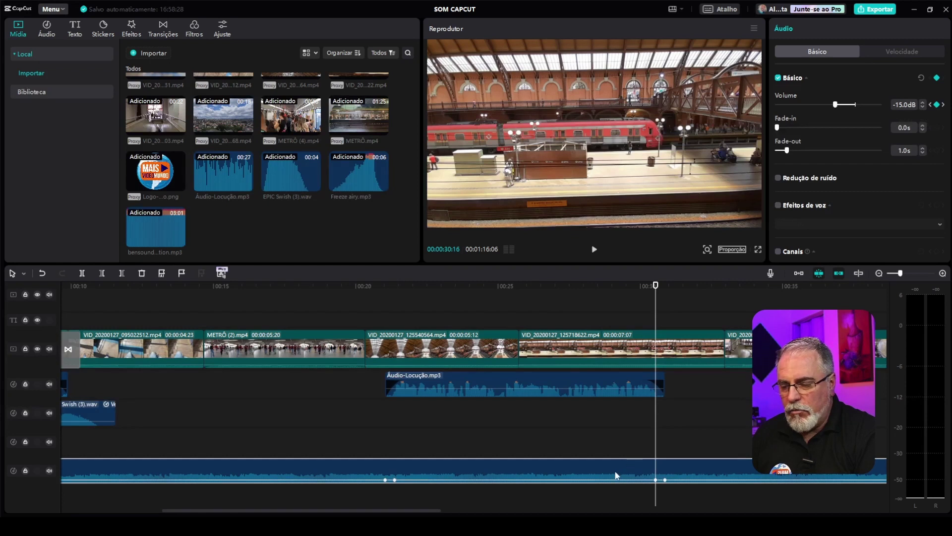
Lower the first music piece's volume under the second narration to -24.0 dB between the two inner keyframes
{"action": "mouse_move", "coordinate": [614, 479]}
{"action": "left_click_drag", "start_coordinate": [614, 480], "coordinate": [614, 480]}
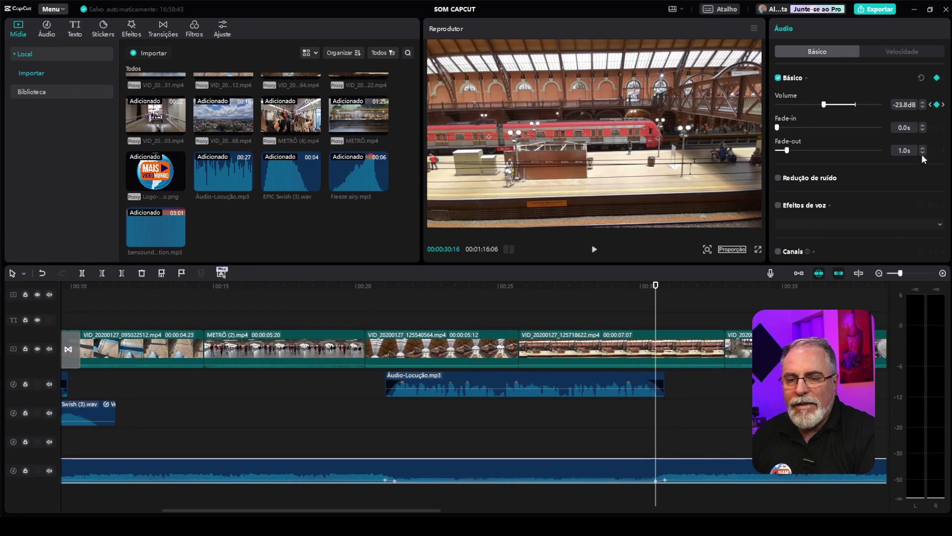
{"action": "left_click", "coordinate": [922, 105]}
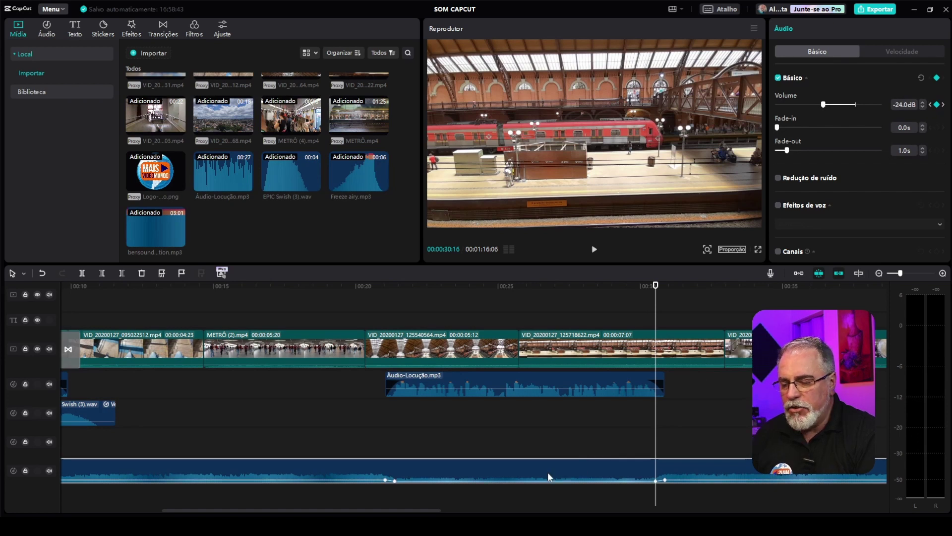
Add two volume keyframes to the second music piece near the start of the closing narration, at 00:00:59:14 and 00:00:59:22
{"action": "scroll", "coordinate": [548, 471], "scroll_direction": "right", "scroll_amount": 10}
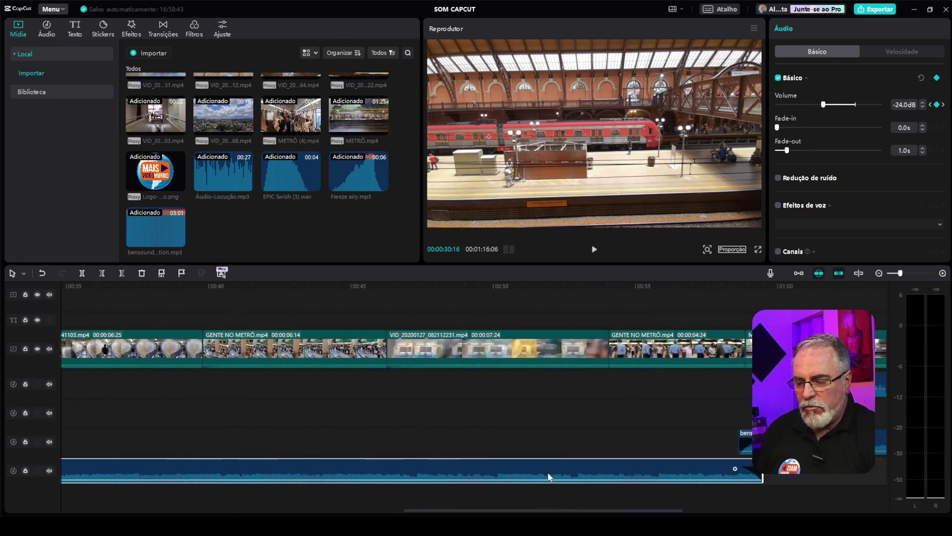
{"action": "scroll", "coordinate": [548, 472], "scroll_direction": "right", "scroll_amount": 5}
{"action": "scroll", "coordinate": [547, 471], "scroll_direction": "right", "scroll_amount": 2}
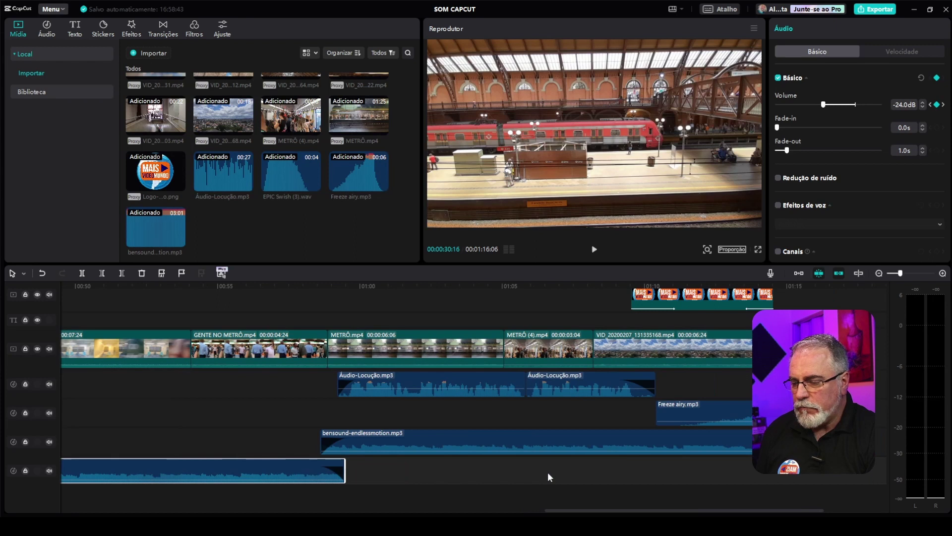
{"action": "left_click", "coordinate": [446, 440]}
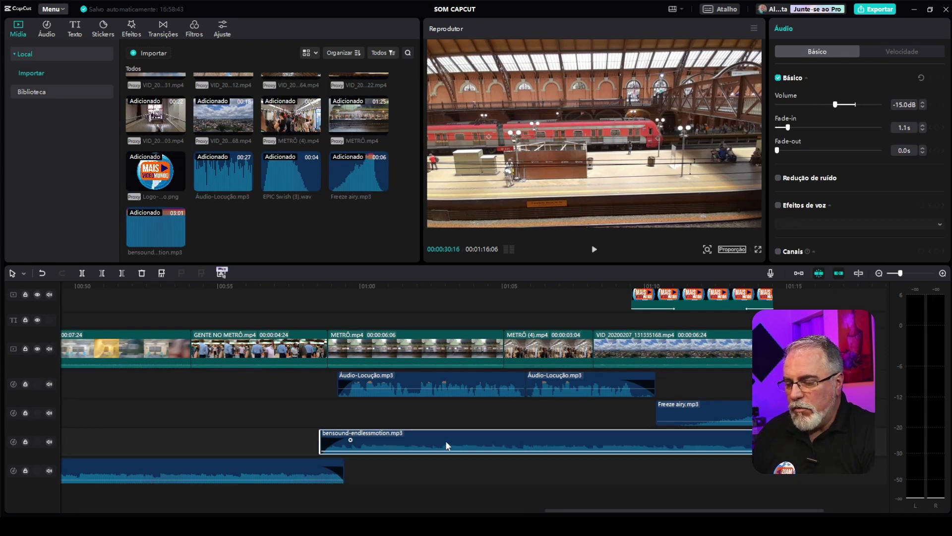
{"action": "left_click", "coordinate": [342, 286]}
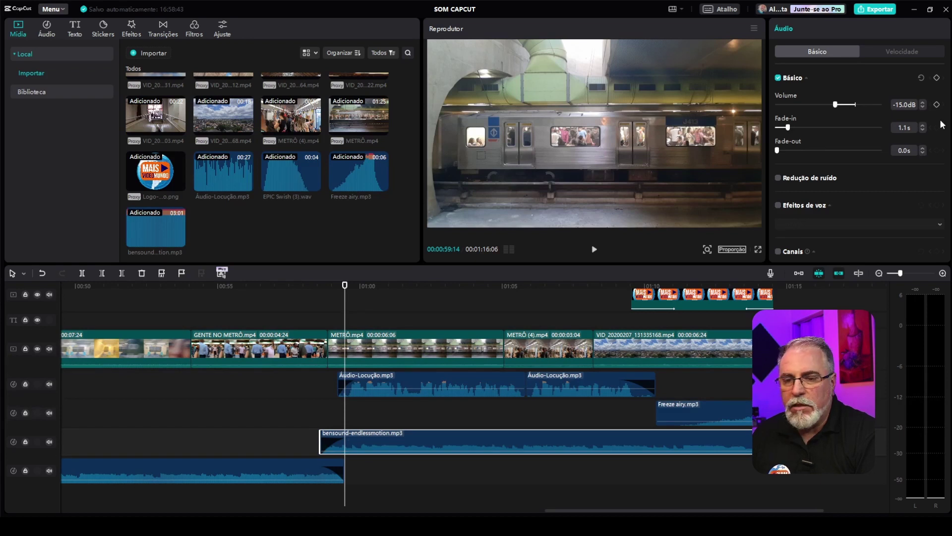
{"action": "left_click", "coordinate": [937, 104]}
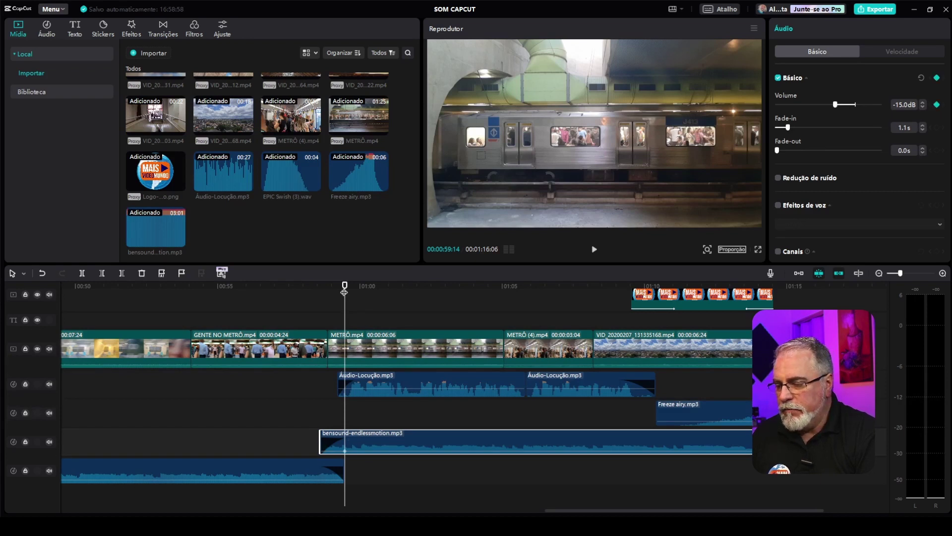
{"action": "left_click_drag", "start_coordinate": [345, 286], "coordinate": [353, 285]}
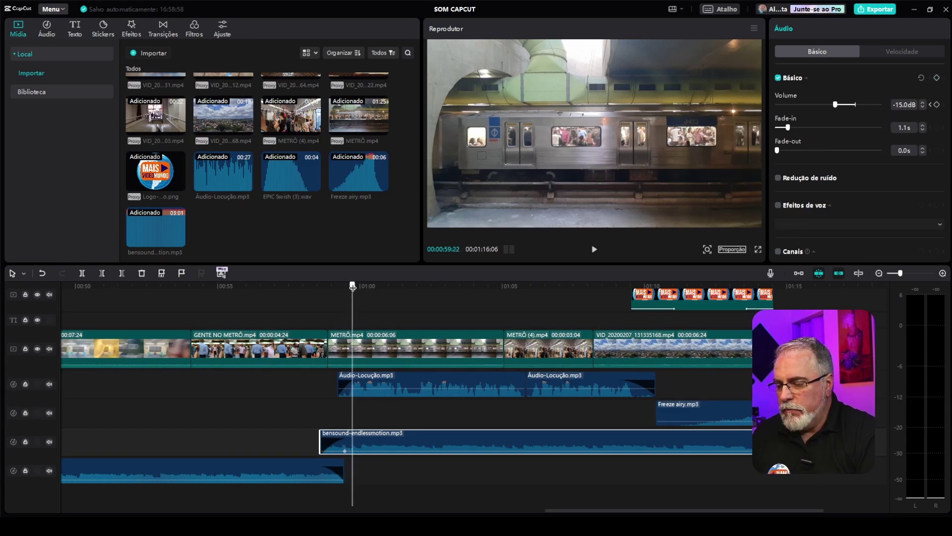
{"action": "left_click", "coordinate": [937, 104]}
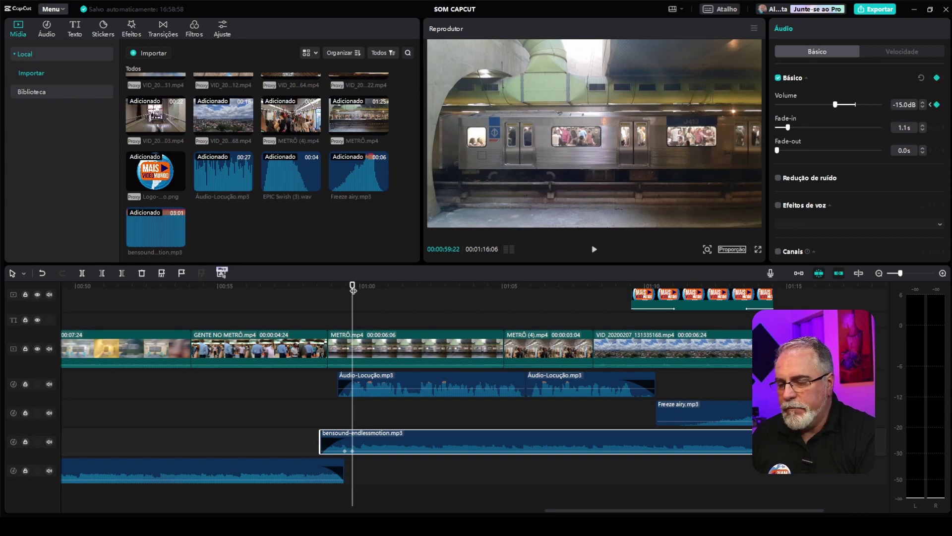
Add two volume keyframes to the second music piece near the closing narration's end, at 00:01:09:12 and 00:01:09:16
{"action": "left_click_drag", "start_coordinate": [563, 510], "coordinate": [613, 509]}
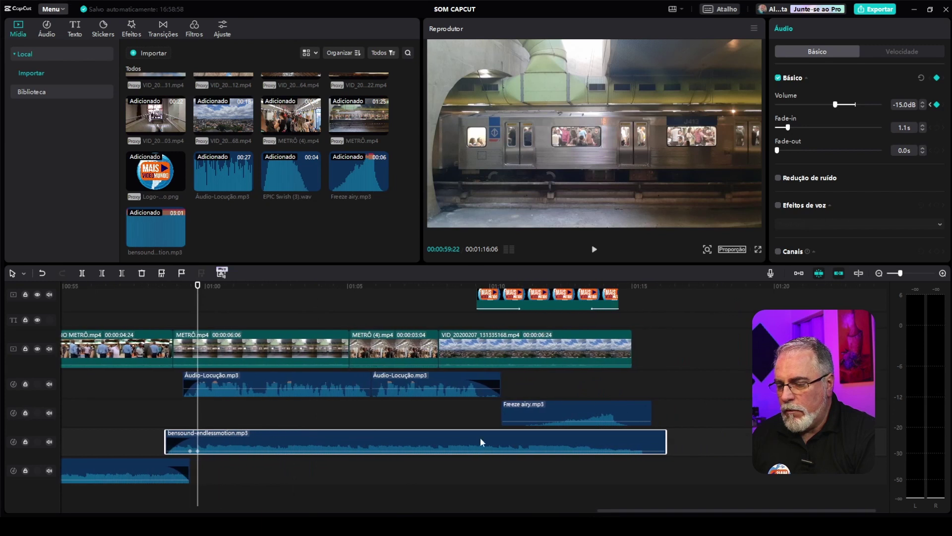
{"action": "left_click_drag", "start_coordinate": [198, 286], "coordinate": [473, 285]}
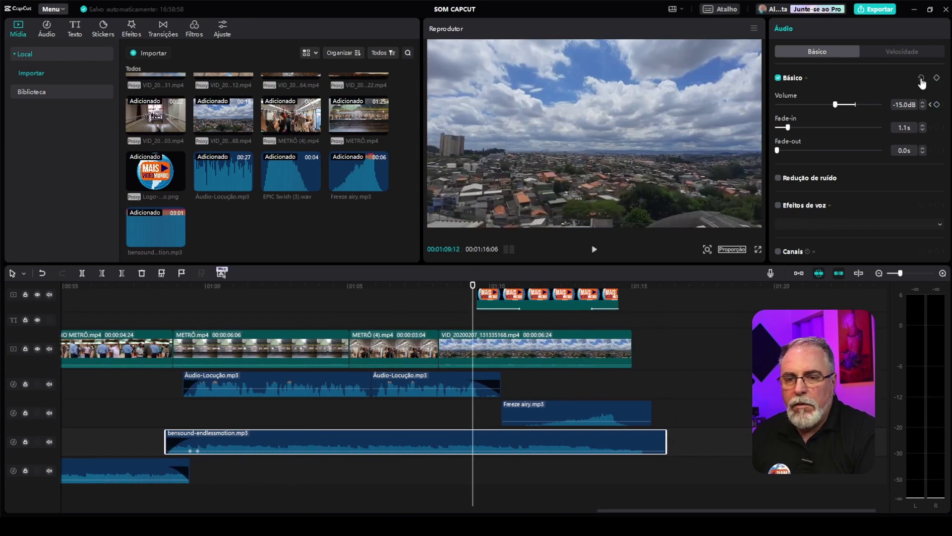
{"action": "left_click", "coordinate": [937, 105]}
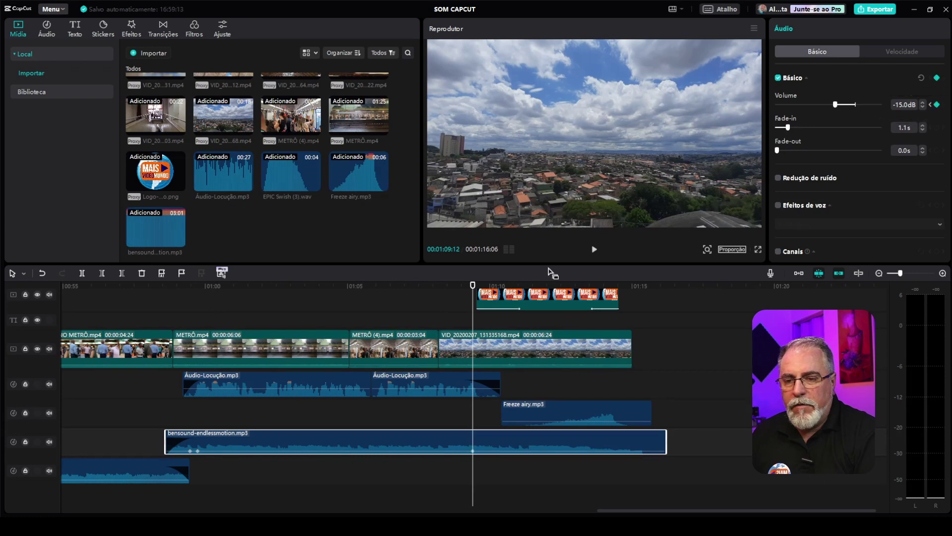
{"action": "left_click_drag", "start_coordinate": [474, 286], "coordinate": [477, 286]}
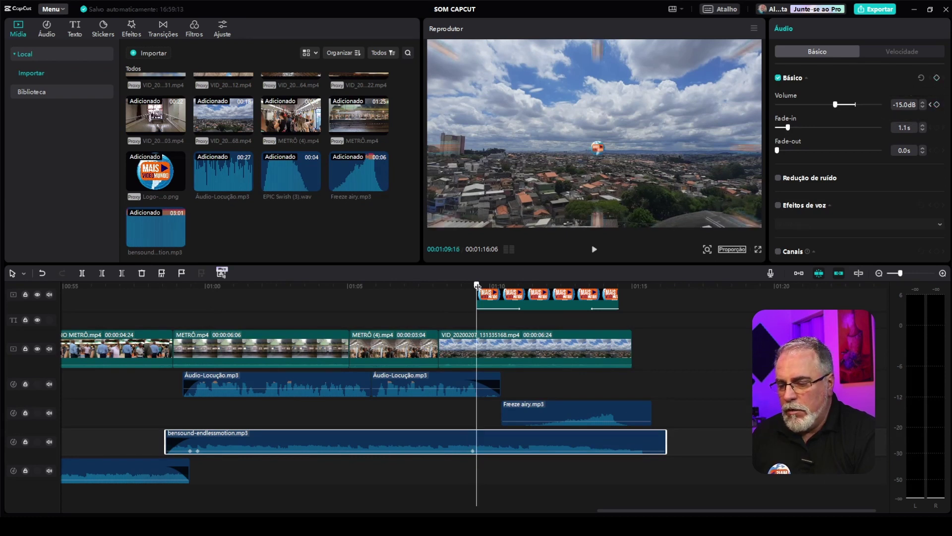
{"action": "left_click", "coordinate": [937, 105]}
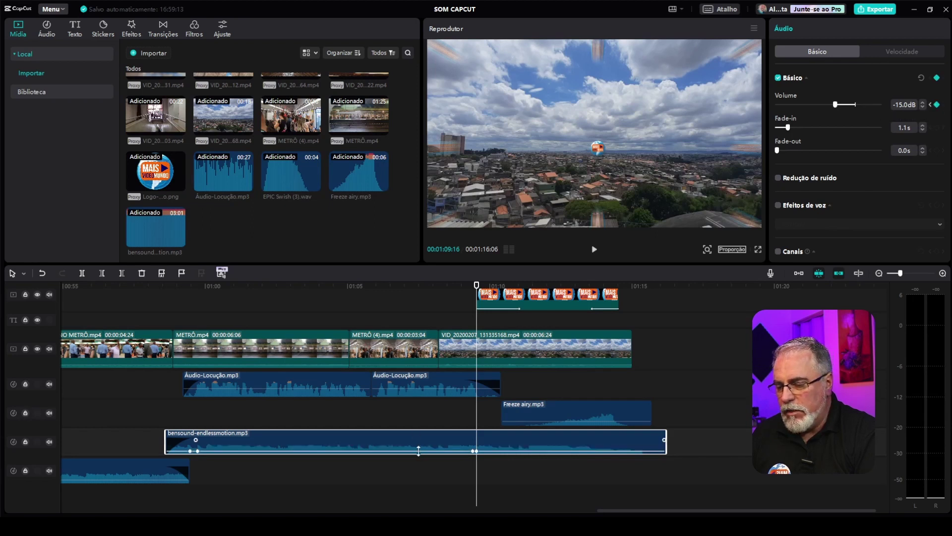
Lower the second music piece between its inner keyframes to -24.0 dB and return the playhead to the video's start
{"action": "left_click_drag", "start_coordinate": [419, 451], "coordinate": [419, 452]}
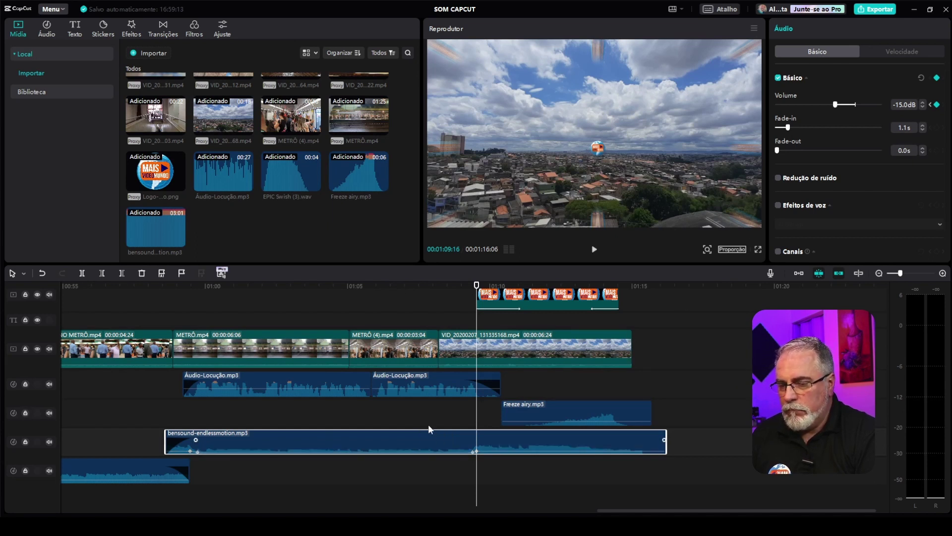
{"action": "left_click", "coordinate": [409, 287]}
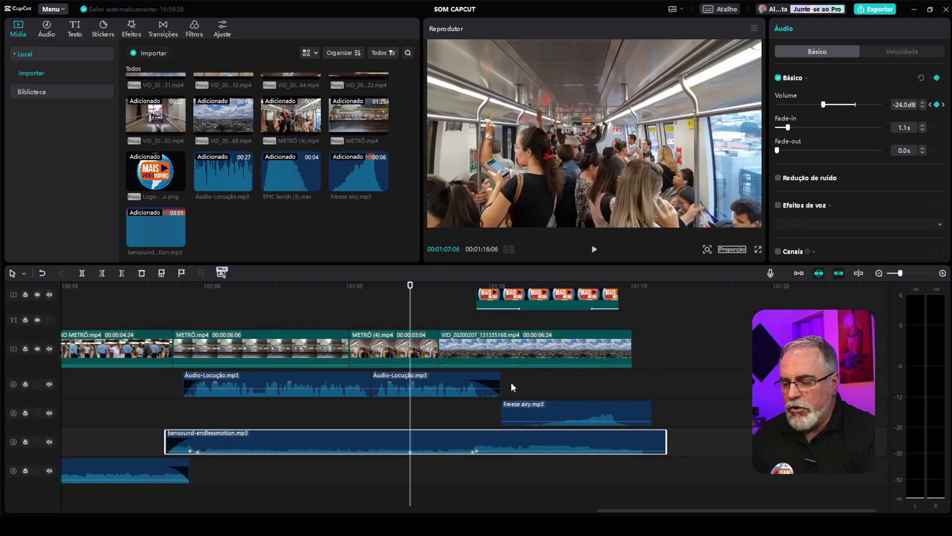
{"action": "scroll", "coordinate": [476, 433], "scroll_direction": "down", "scroll_amount": 3}
{"action": "scroll", "coordinate": [476, 434], "scroll_direction": "down", "scroll_amount": 2}
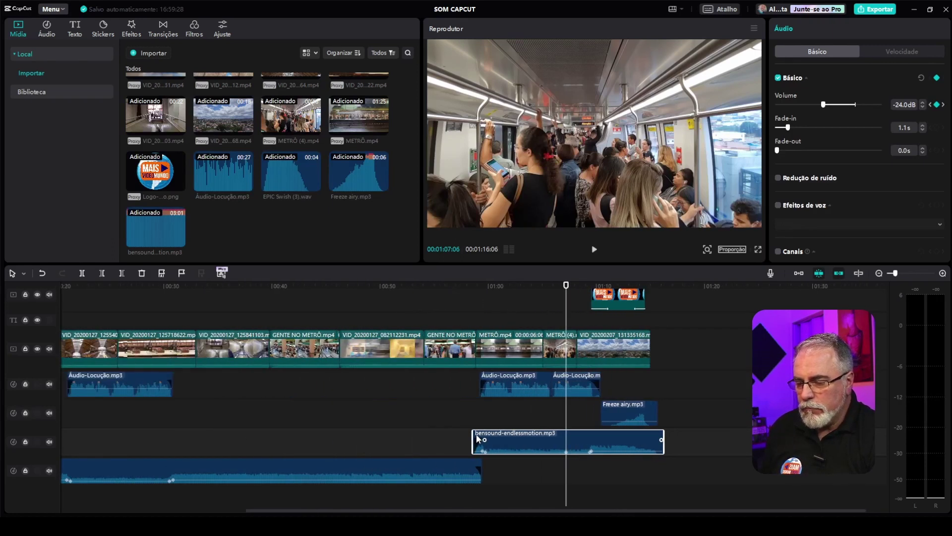
{"action": "left_click", "coordinate": [86, 287]}
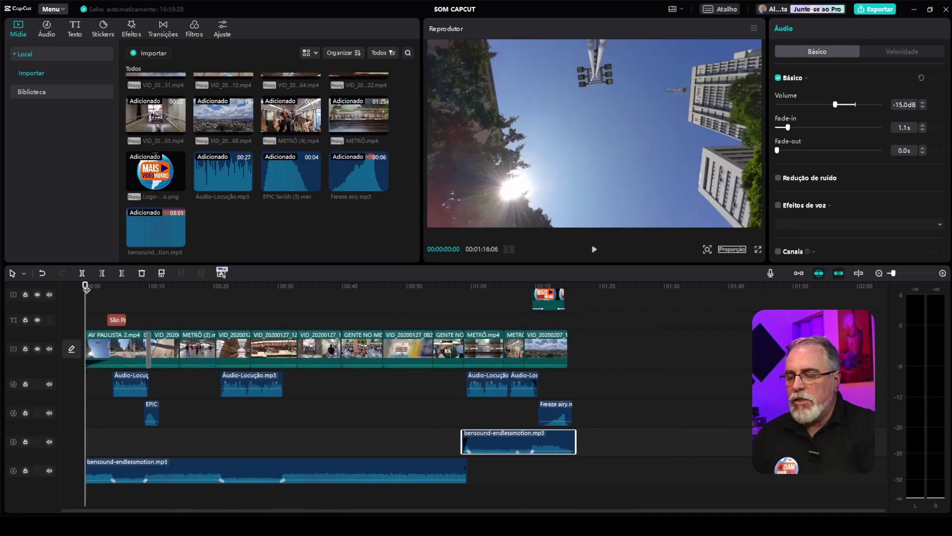